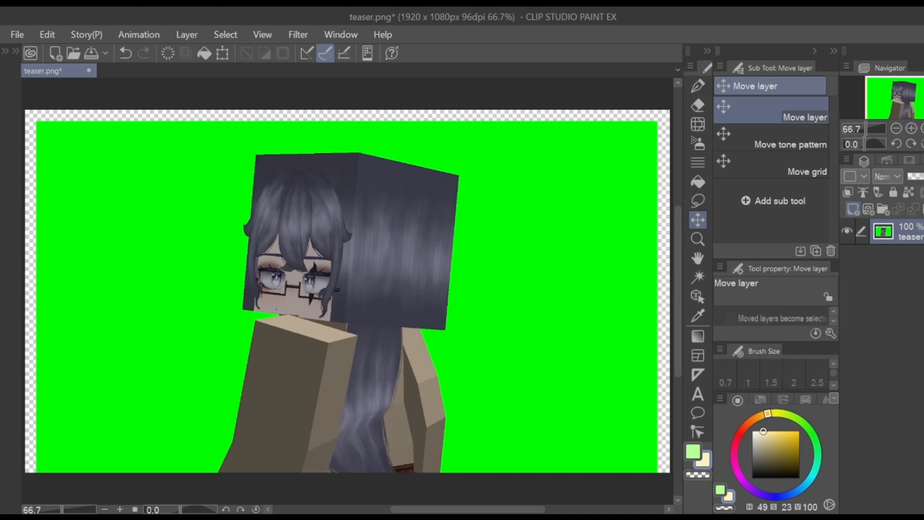
- Auto-select the green background around the character, erase it with the Hard eraser, and clear the selection
key("p")
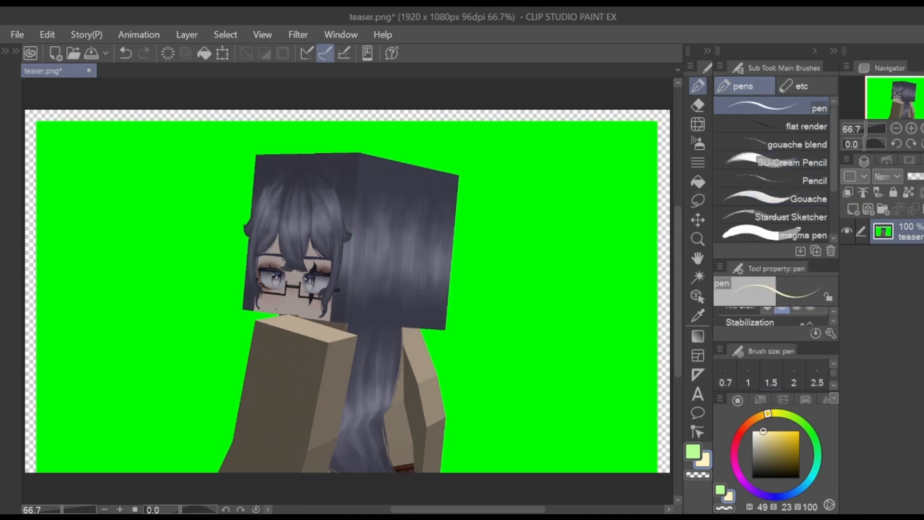
left_click(698, 277)
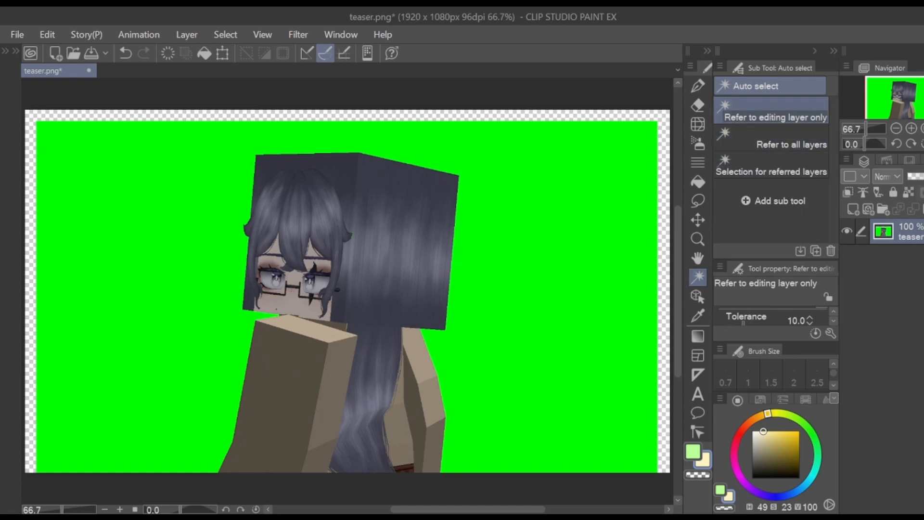
left_click(554, 240)
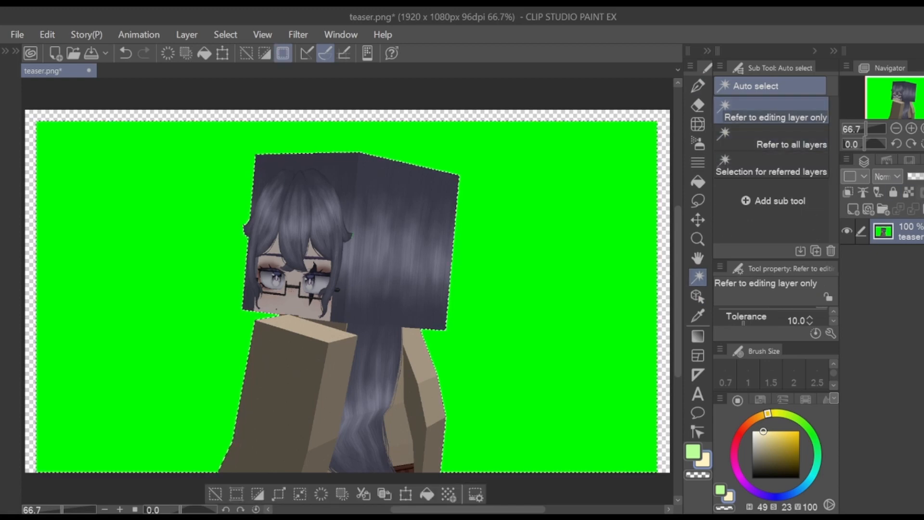
left_click(697, 105)
left_click(611, 347)
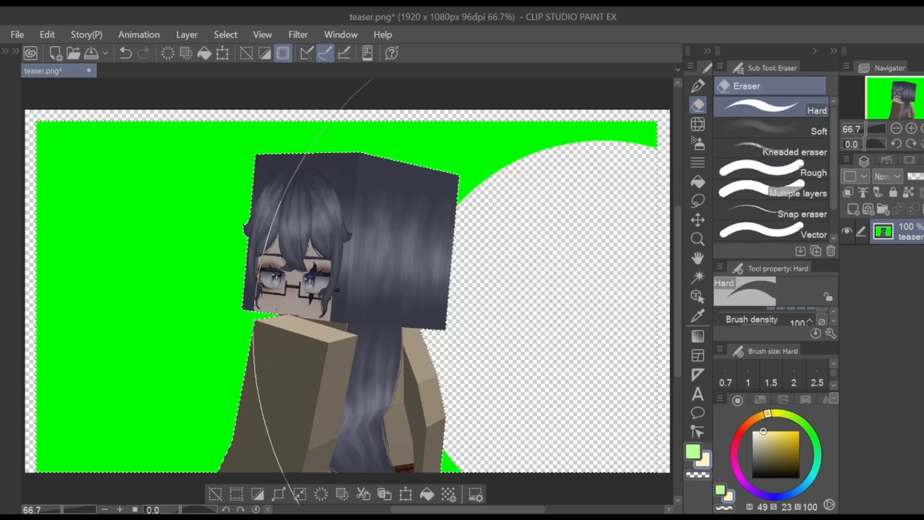
mouse_move(593, 337)
left_mouse_down()
mouse_move(490, 207)
mouse_move(404, 231)
left_mouse_up()
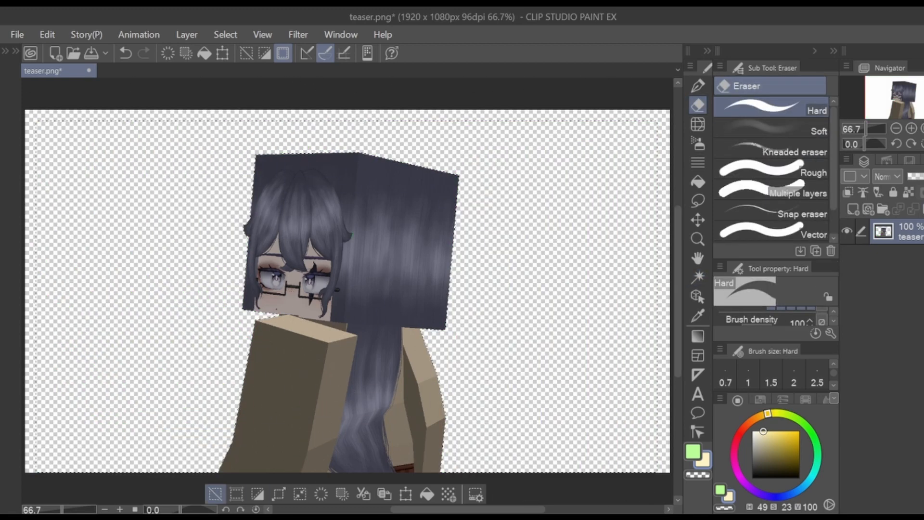
left_click(216, 494)
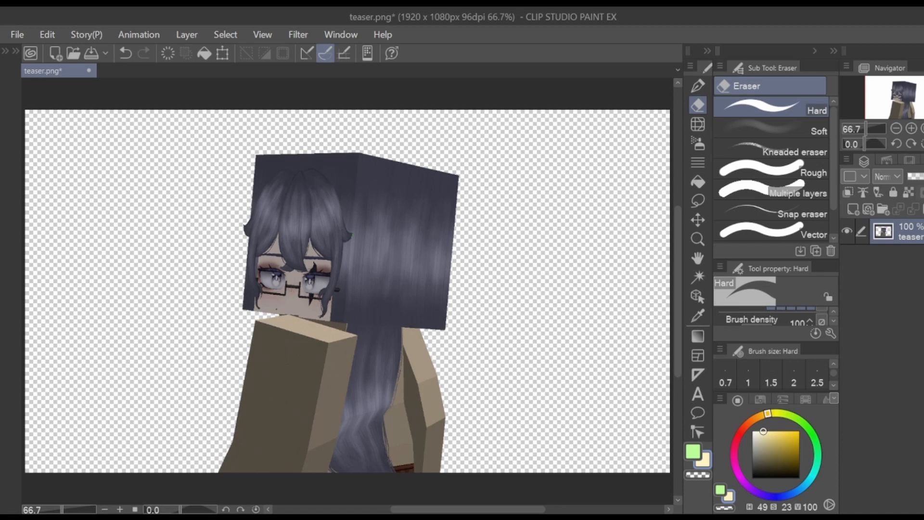
- Add a new layer beneath the teaser layer and cover it entirely in black with an enlarged pen
left_click(852, 209)
left_click_drag(907, 232, 907, 270)
left_click_drag(760, 467, 752, 477)
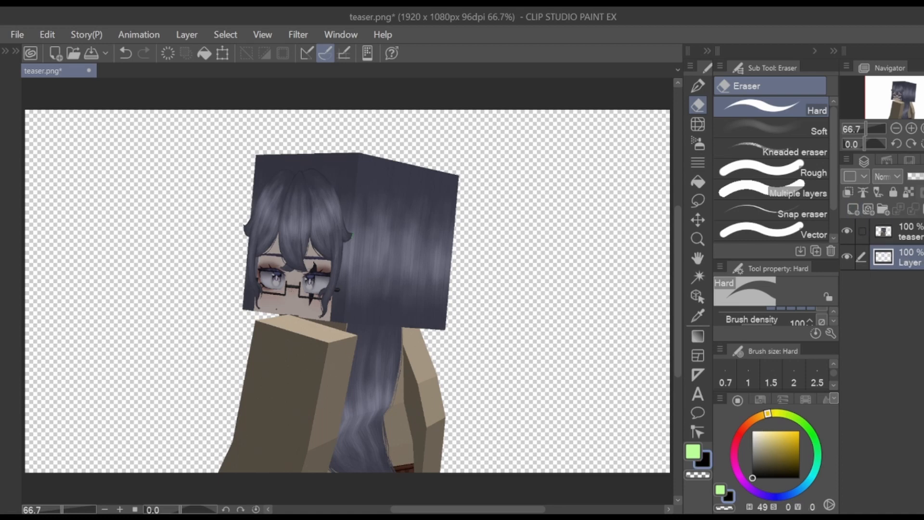
key("p")
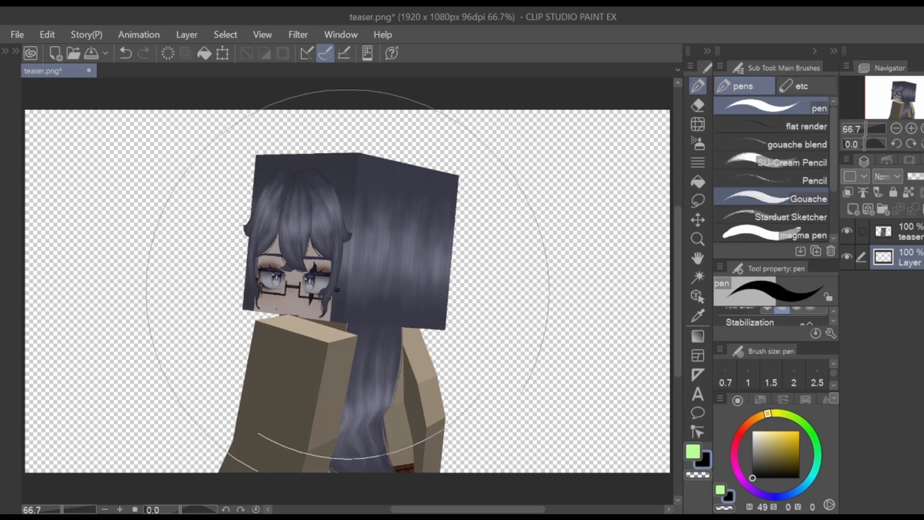
key("]")
key("]")
key("]")
mouse_move(515, 149)
left_mouse_down()
mouse_move(327, 126)
mouse_move(482, 356)
left_mouse_up()
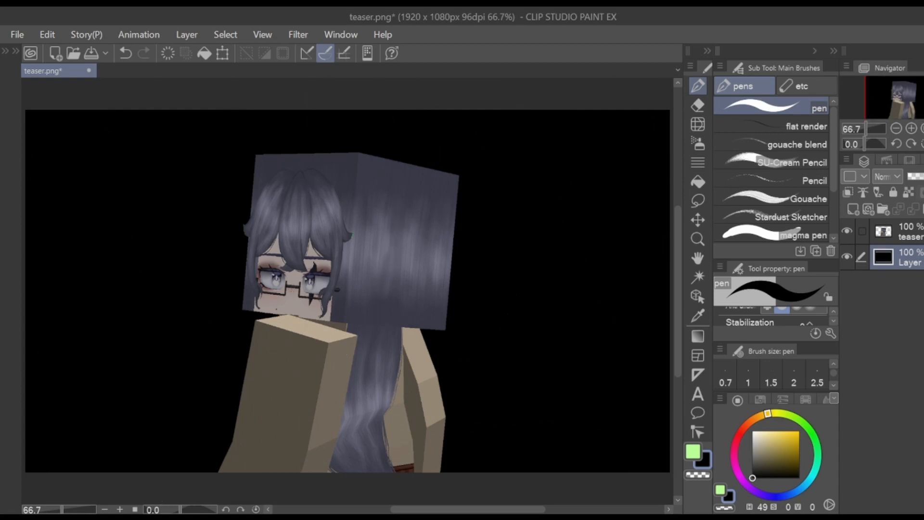
left_click(847, 231)
left_click(847, 231)
left_click_drag(462, 269, 512, 262)
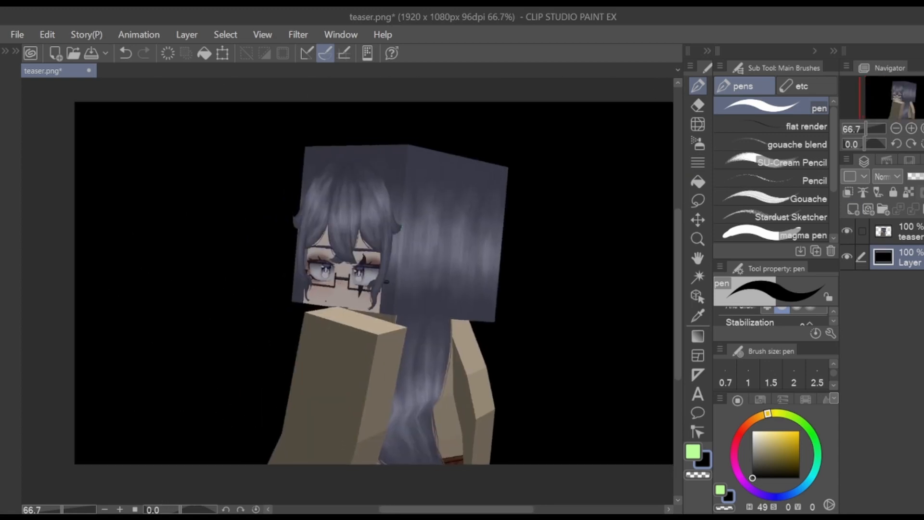
mouse_move(898, 100)
left_mouse_down()
mouse_move(887, 113)
mouse_move(906, 108)
left_mouse_up()
left_click(911, 129)
left_click(911, 128)
left_click(892, 103)
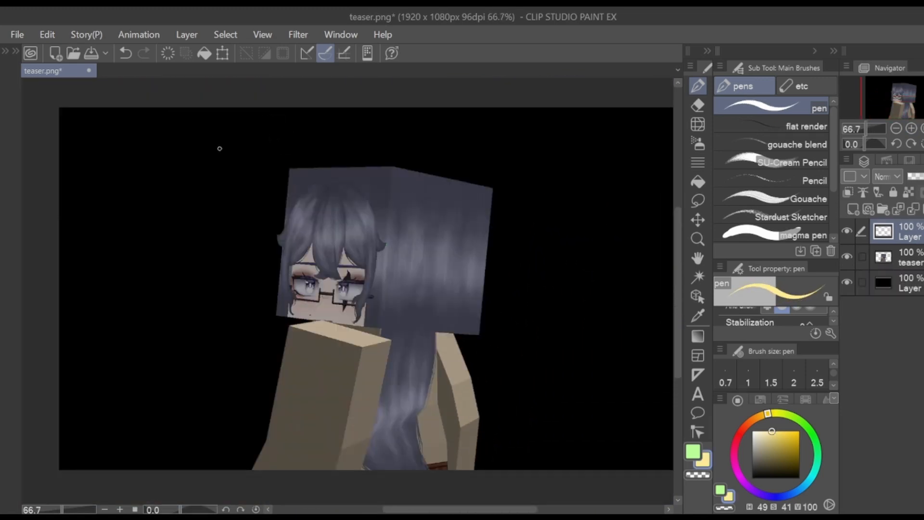
mouse_move(188, 160)
left_mouse_down()
mouse_move(196, 169)
mouse_move(266, 125)
mouse_move(190, 164)
mouse_move(190, 149)
left_mouse_up()
key("ctrl+z")
key("ctrl+z")
key("ctrl+z")
- Sketch a pale yellow sun arc with four short rays in the upper-left corner of the artwork
mouse_move(36, 125)
left_mouse_down()
mouse_move(267, 103)
mouse_move(307, 139)
left_mouse_up()
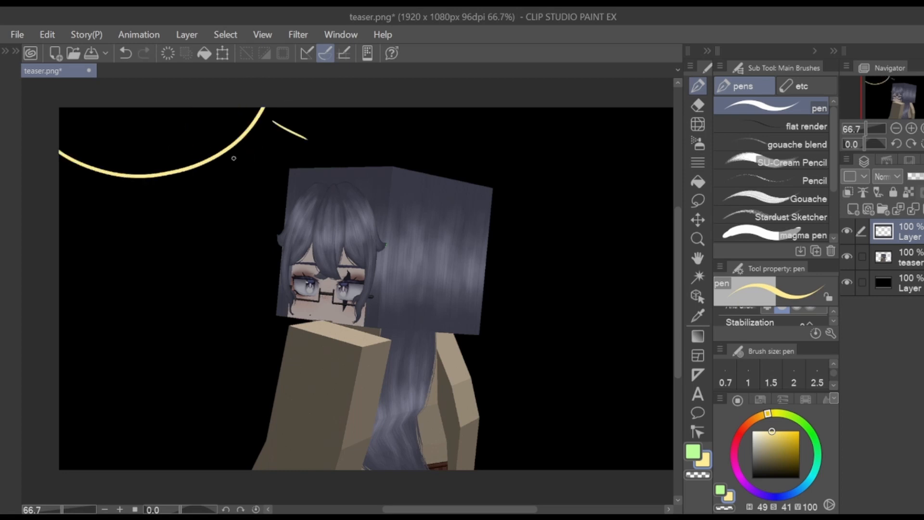
left_click_drag(233, 159, 250, 190)
left_click_drag(155, 191, 162, 228)
left_click_drag(77, 183, 69, 216)
- Circle the character's face in pale yellow to mark where the light falls
mouse_move(308, 337)
left_mouse_down()
mouse_move(448, 332)
mouse_move(303, 356)
left_mouse_up()
key("ctrl+z")
mouse_move(289, 255)
left_mouse_down()
mouse_move(289, 318)
mouse_move(277, 313)
left_mouse_up()
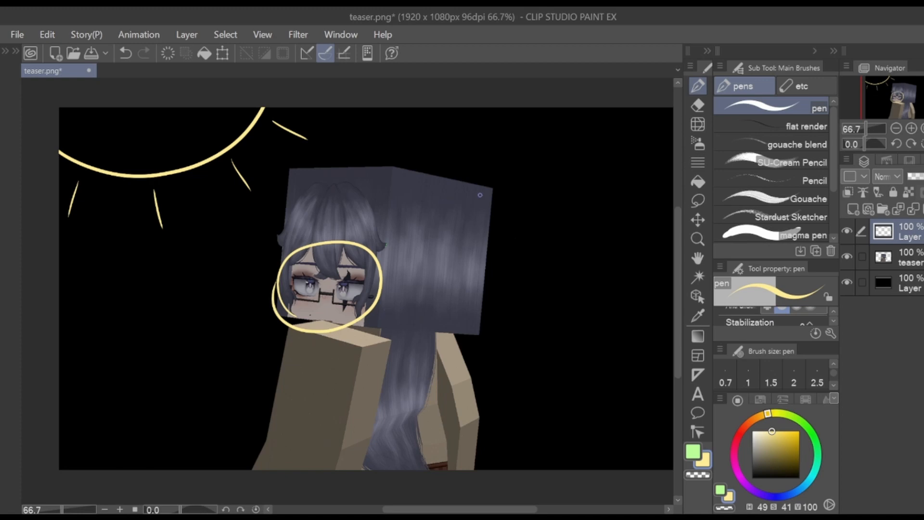
- Mark the shadow areas with dark blue wavy lines down the side of the head and along the long hair
left_click(787, 495)
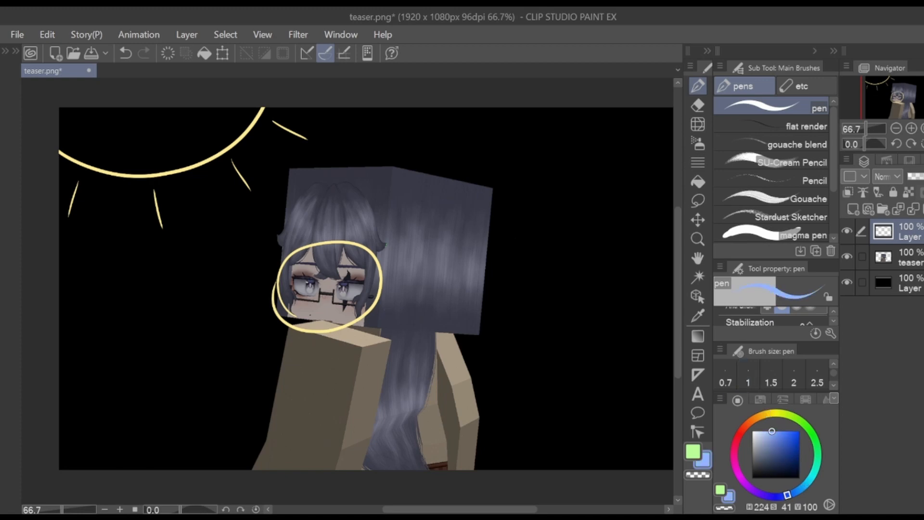
left_click(794, 449)
mouse_move(452, 187)
left_mouse_down()
mouse_move(470, 233)
mouse_move(465, 297)
left_mouse_up()
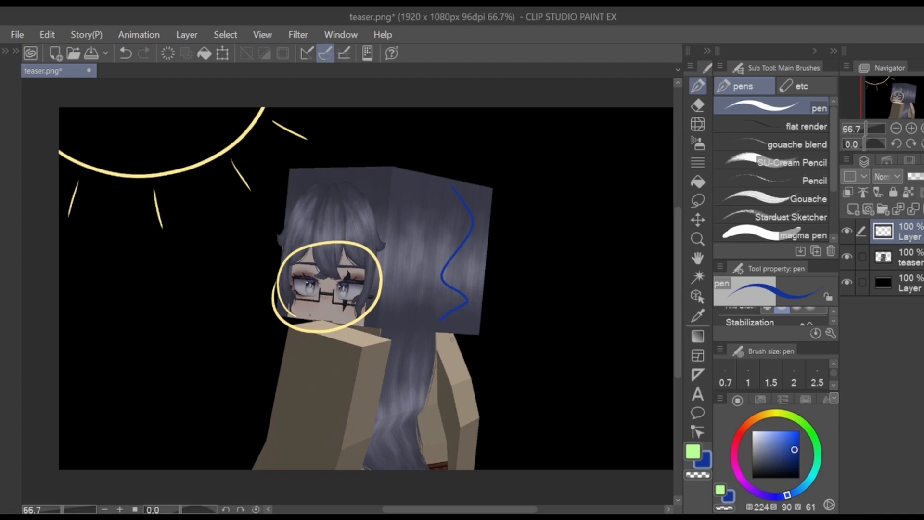
mouse_move(443, 328)
left_mouse_down()
mouse_move(426, 398)
mouse_move(452, 466)
left_mouse_up()
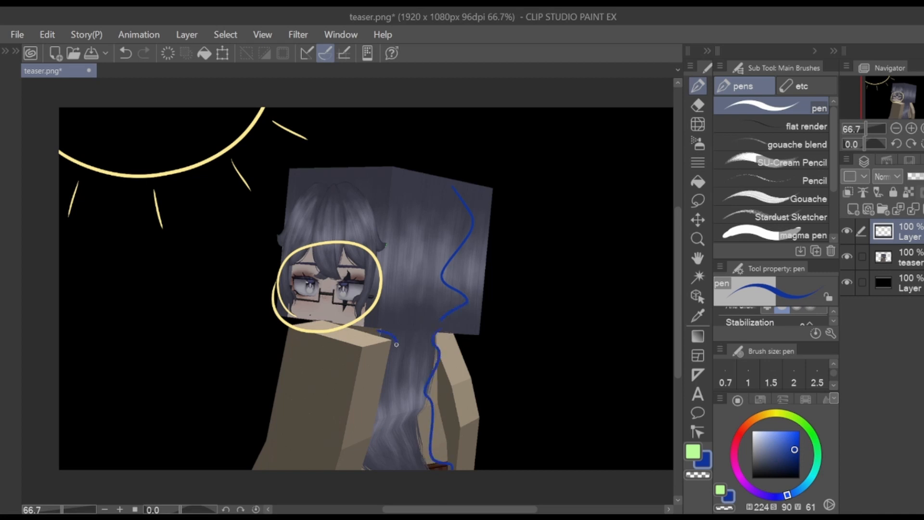
left_click_drag(397, 344, 393, 486)
- Sample the pale yellow again and circle the raised arm, its upper edge and the bangs as lit areas
left_click(377, 292, "alt")
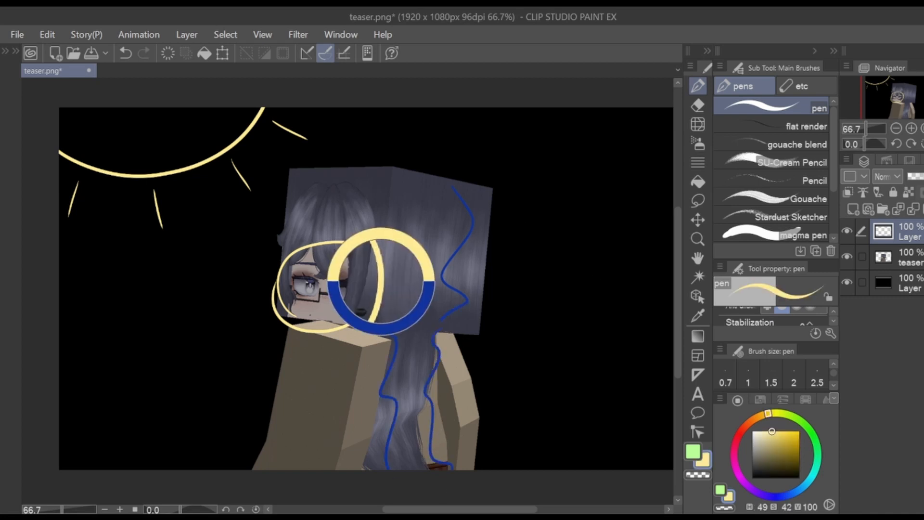
mouse_move(282, 349)
left_mouse_down()
mouse_move(336, 337)
mouse_move(270, 342)
mouse_move(371, 339)
mouse_move(315, 321)
left_mouse_up()
left_click_drag(291, 243, 313, 248)
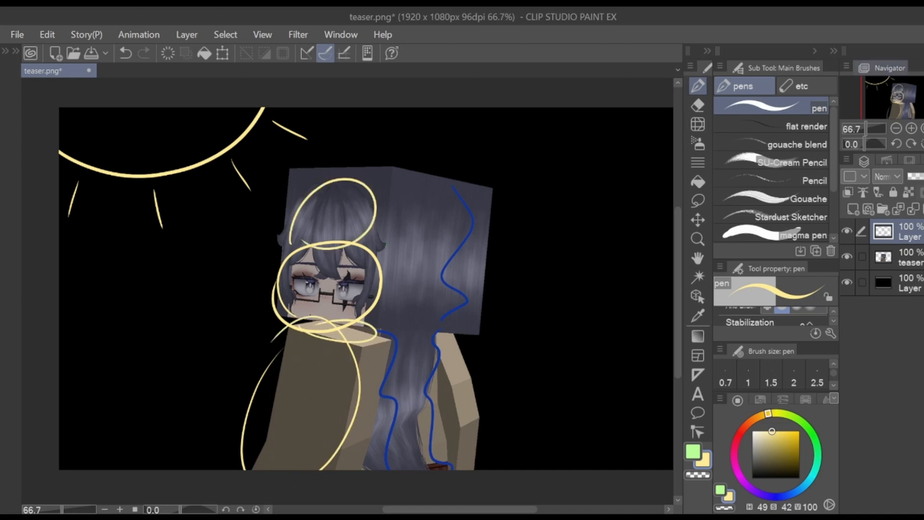
- Switch to a dark green and mark a dashed line across the top edge of the head
left_click(799, 447)
left_click_drag(768, 413, 804, 424)
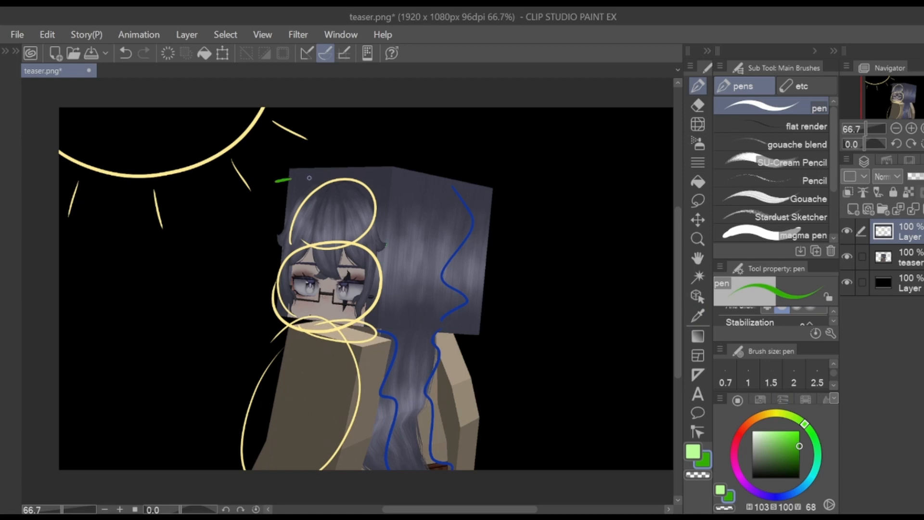
left_click_drag(482, 198, 508, 202)
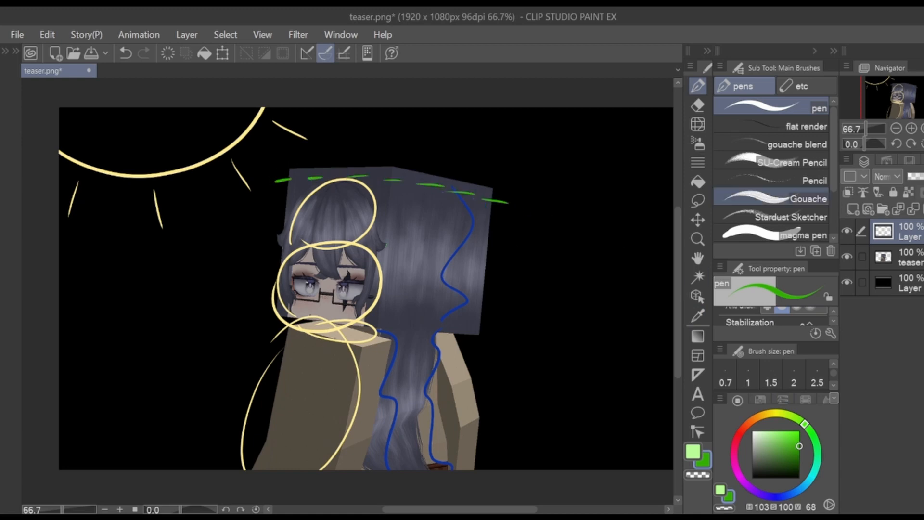
mouse_move(504, 248)
left_mouse_down()
mouse_move(505, 267)
mouse_move(535, 270)
mouse_move(596, 249)
mouse_move(641, 264)
mouse_move(629, 301)
left_mouse_up()
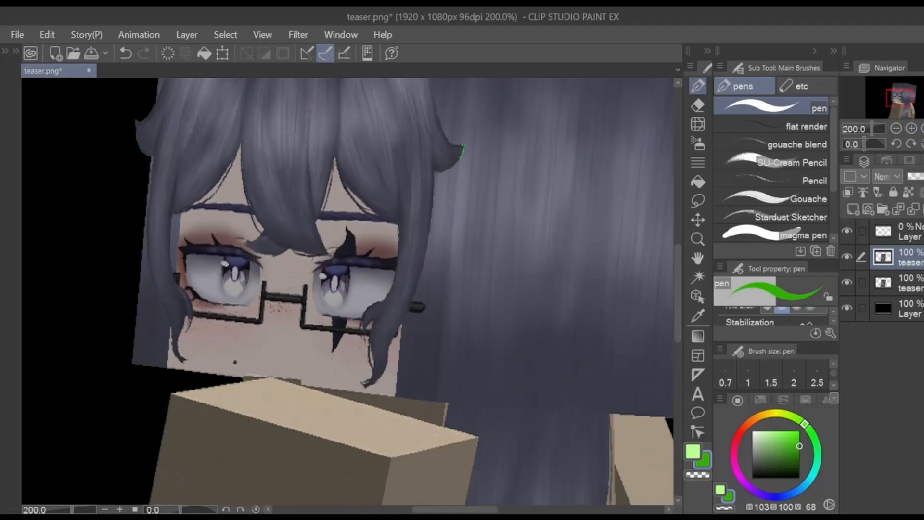
- Hide the lower teaser layer and paint over the green fringe along the head's upper edges with the dark hair colour
scroll(433, 288, "up", 6)
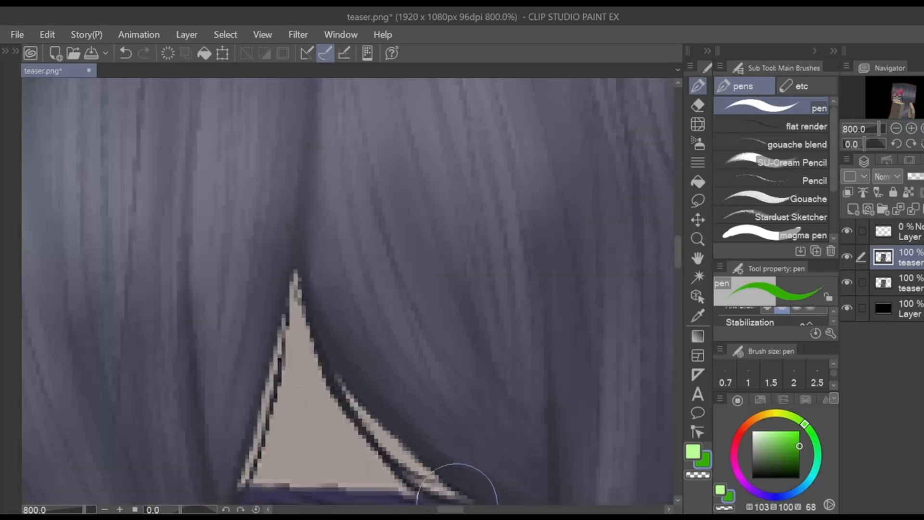
left_click_drag(469, 223, 452, 272)
scroll(210, 207, "down", 5)
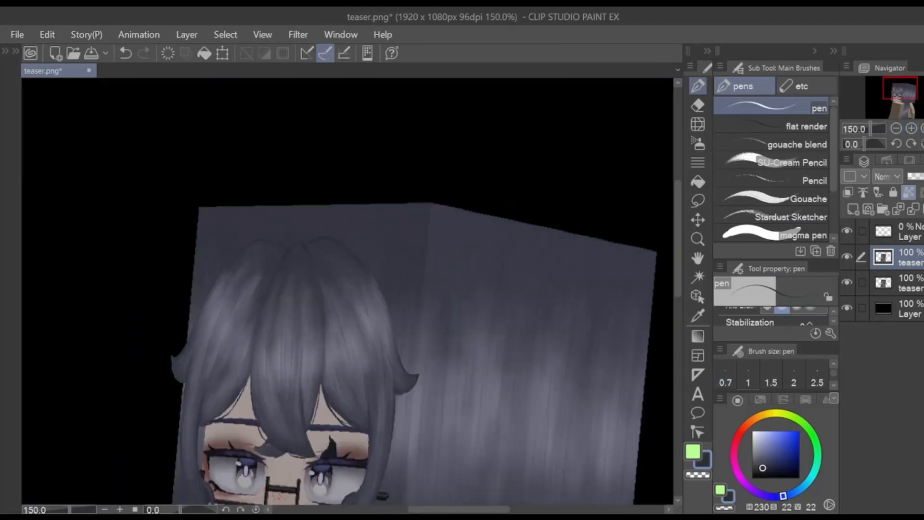
left_click(847, 282)
scroll(518, 214, "up", 3)
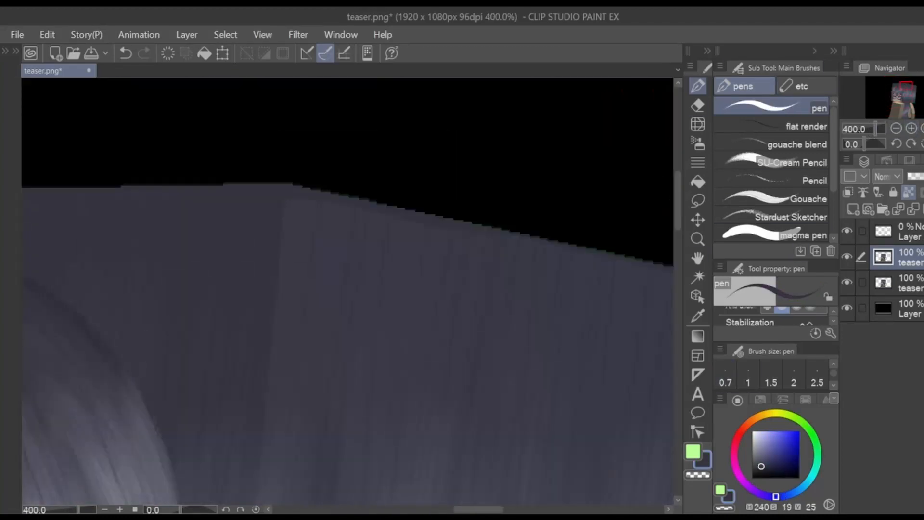
scroll(616, 258, "right", 1)
scroll(616, 258, "right", 5)
left_click_drag(333, 272, 478, 306)
scroll(578, 284, "down", 5)
- Sample the nearby skin and hair colours and paint over the fringe along the lower edge of the face
left_click(503, 304, "alt")
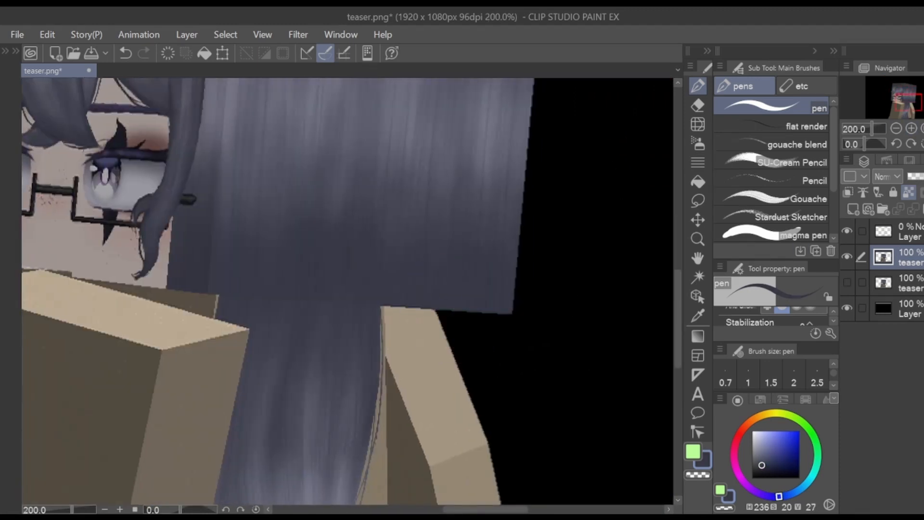
left_click_drag(308, 481, 573, 92)
left_click_drag(241, 91, 520, 481)
left_click(512, 280, "alt")
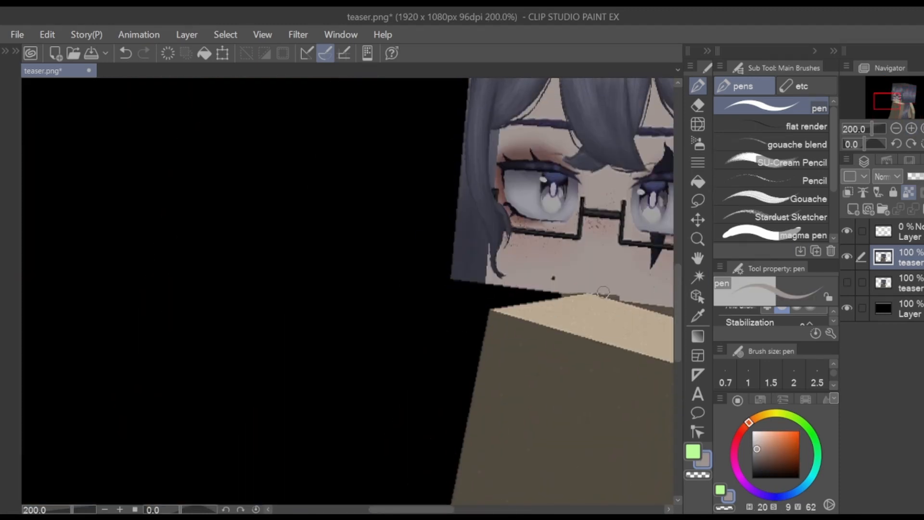
scroll(512, 280, "up", 4)
left_click(490, 243, "alt")
left_click_drag(473, 280, 477, 307)
left_click_drag(541, 377, 538, 481)
- Sample the hair colour and paint over the outer edge of the hair lock below the flicked tip
key("ctrl+minus")
key("ctrl+minus")
key("ctrl+minus")
key("ctrl+minus")
key("ctrl+plus")
key("ctrl+plus")
key("ctrl+plus")
left_click(435, 326, "alt")
left_click(439, 437, "alt")
left_click_drag(438, 436, 428, 481)
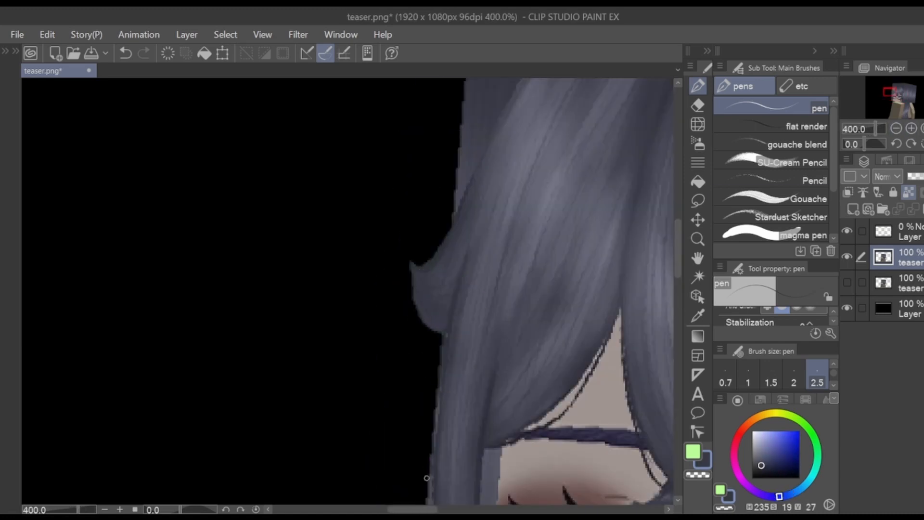
- Continue retouching the outer hair edge down beside the eye with a freshly sampled dark hair colour
scroll(423, 433, "down", 5)
left_click(420, 332, "alt")
left_click_drag(414, 332, 405, 411)
left_click_drag(413, 509, 423, 509)
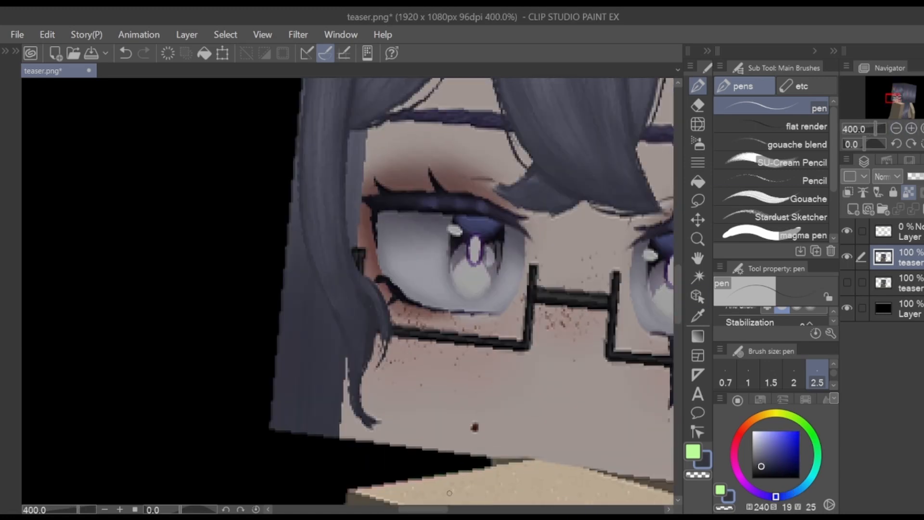
left_click_drag(677, 293, 677, 206)
- Enlarge the pen and paint the sampled dark hair colour down the remaining head edge
left_click(348, 169, "alt")
key("bracketright")
key("bracketright")
key("bracketright")
key("bracketright")
key("bracketright")
left_click_drag(342, 198, 324, 372)
- Examine the character's retouched outline against the black background
key("ctrl+minus")
key("ctrl+minus")
key("ctrl+minus")
key("ctrl+minus")
key("ctrl+minus")
key("ctrl+minus")
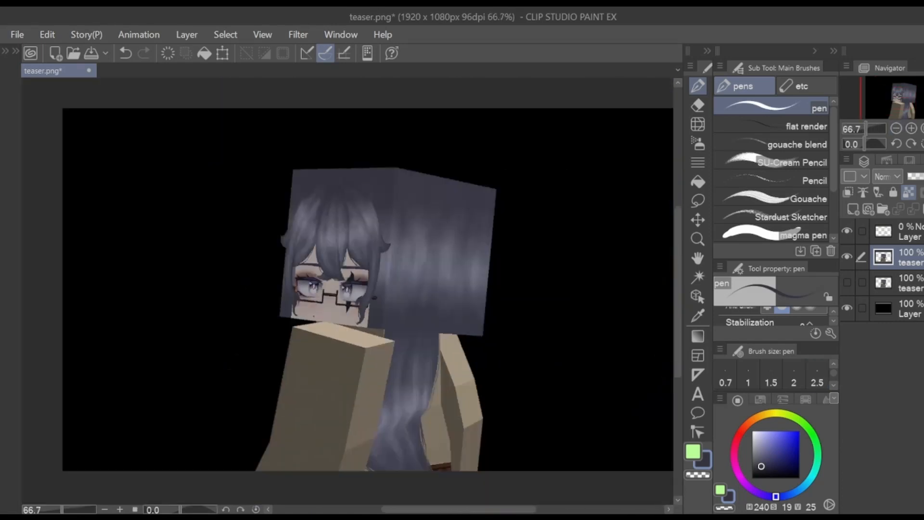
key("ctrl+plus")
key("ctrl+plus")
key("ctrl+plus")
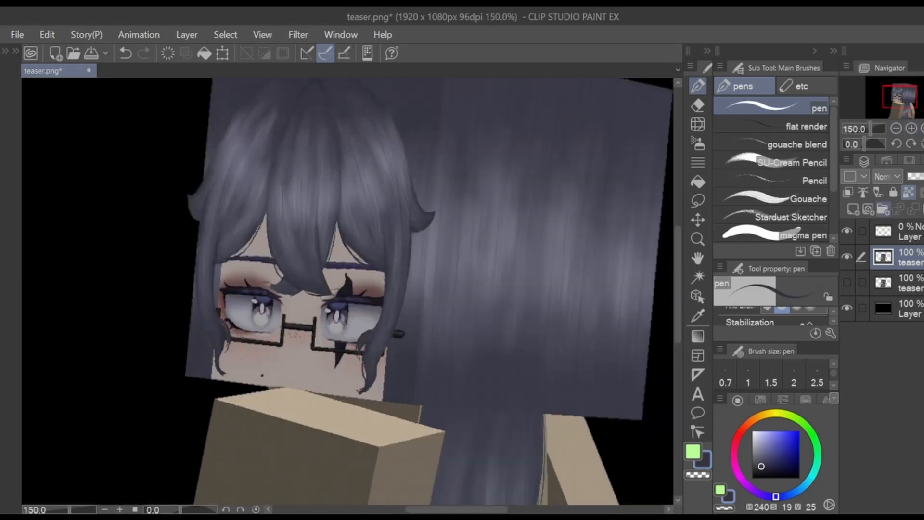
mouse_move(366, 309)
left_mouse_down()
mouse_move(368, 333)
mouse_move(376, 326)
mouse_move(354, 325)
left_mouse_up()
key("ctrl+z")
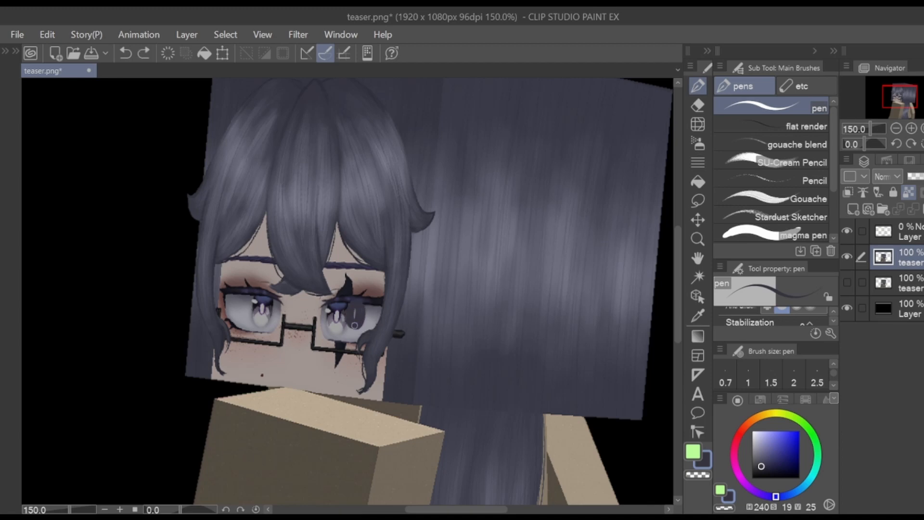
left_click_drag(273, 306, 264, 295)
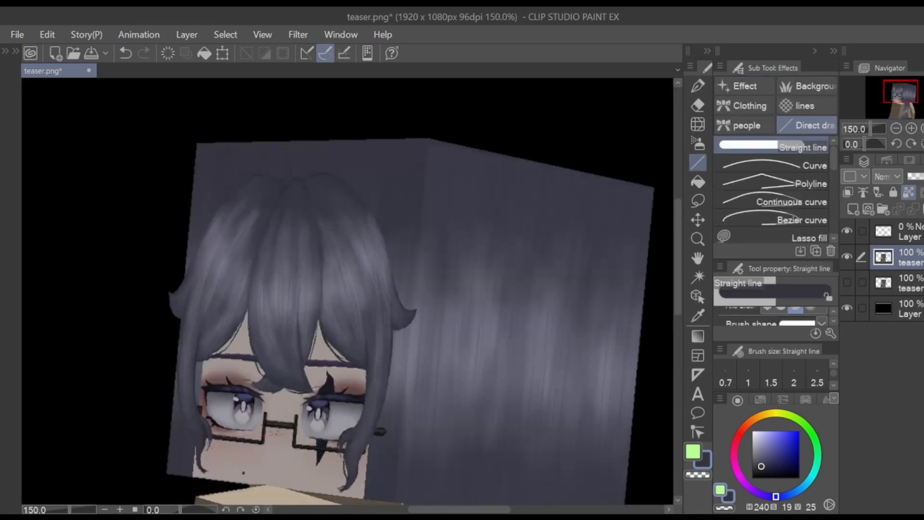
- Show the lower teaser layer at 25% opacity, and reselect the teaser copy above it with transparent as the drawing colour
left_click(697, 474)
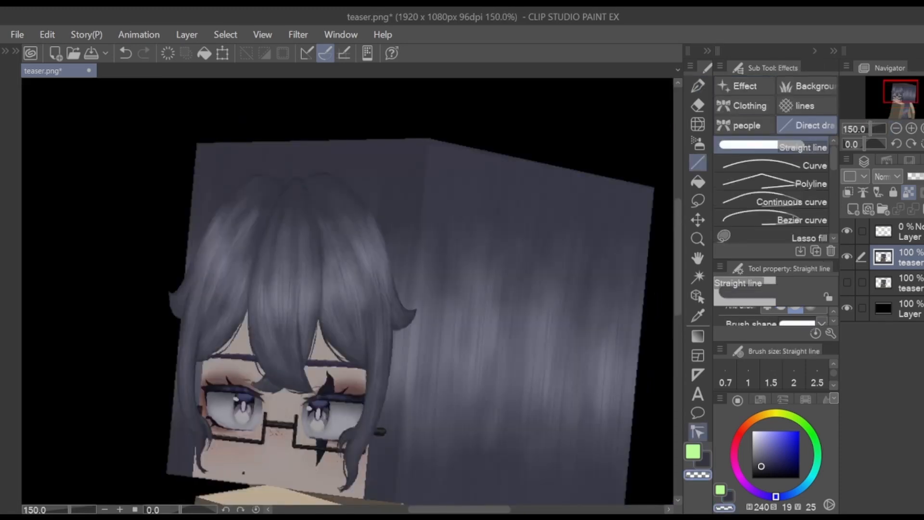
left_click(846, 282)
left_click(909, 283)
left_click(916, 176)
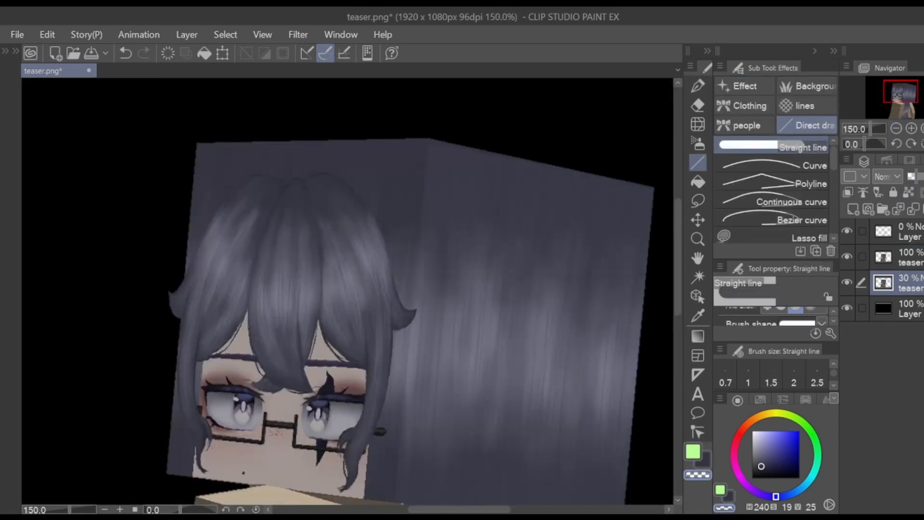
left_click(908, 257)
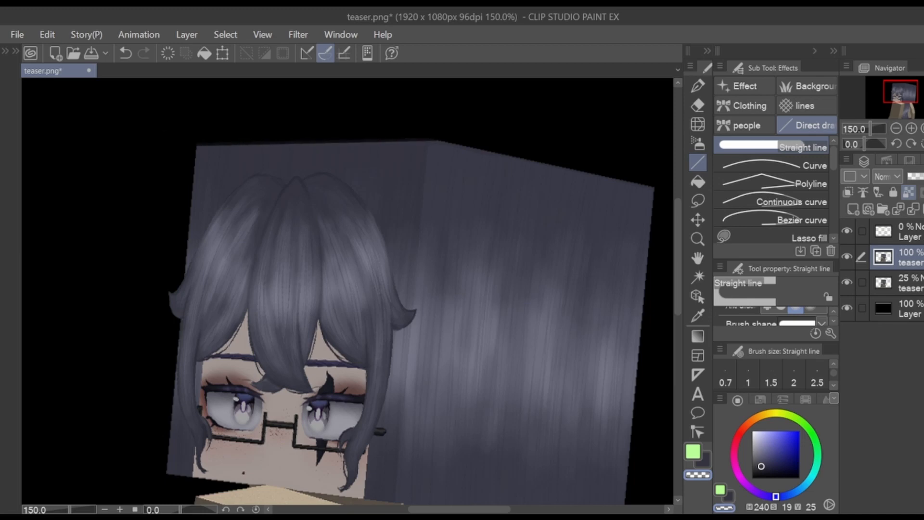
- Try to trim a strip off the top of the head's front and side faces with transparent straight lines
mouse_move(423, 123)
left_mouse_down()
mouse_move(660, 184)
mouse_move(433, 140)
mouse_move(662, 184)
left_mouse_up()
key("ctrl+z")
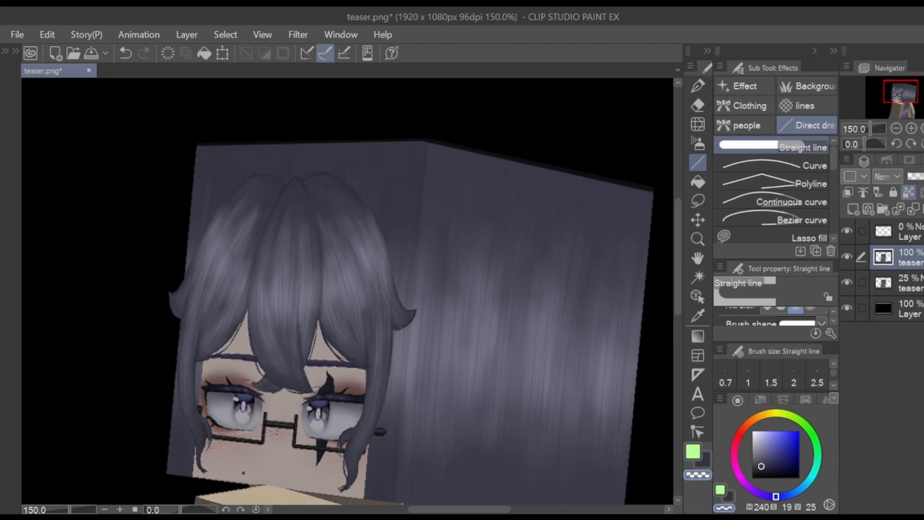
left_click_drag(172, 162, 429, 158)
key("ctrl+z")
left_click_drag(173, 147, 489, 147)
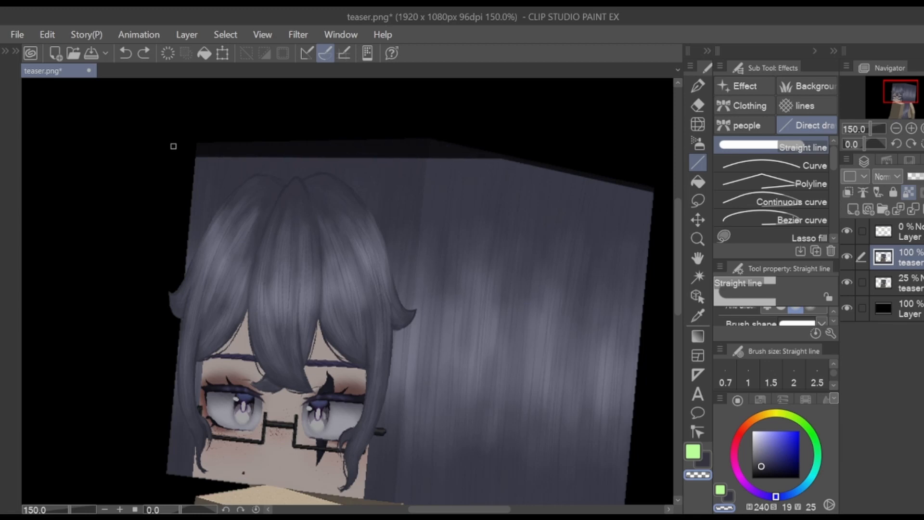
mouse_move(414, 134)
left_mouse_down()
mouse_move(657, 190)
mouse_move(664, 181)
mouse_move(558, 181)
mouse_move(427, 159)
left_mouse_up()
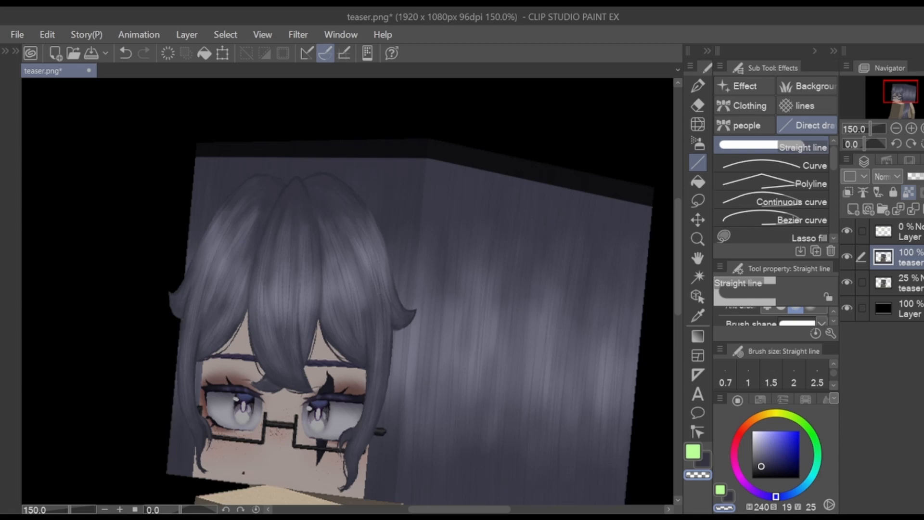
- Compare the trimmed head with the original by setting the lower teaser layer to 100% opacity and toggling the teaser layers' visibility
left_click(847, 283)
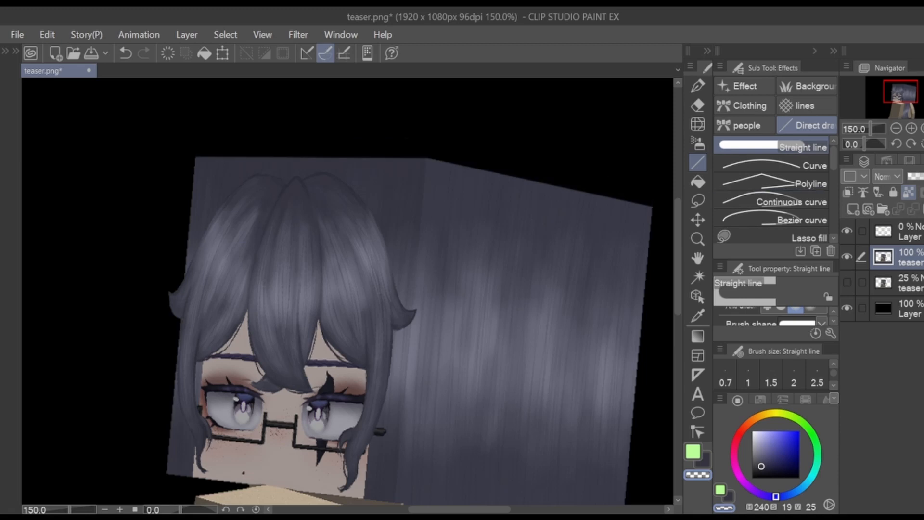
left_click(896, 128)
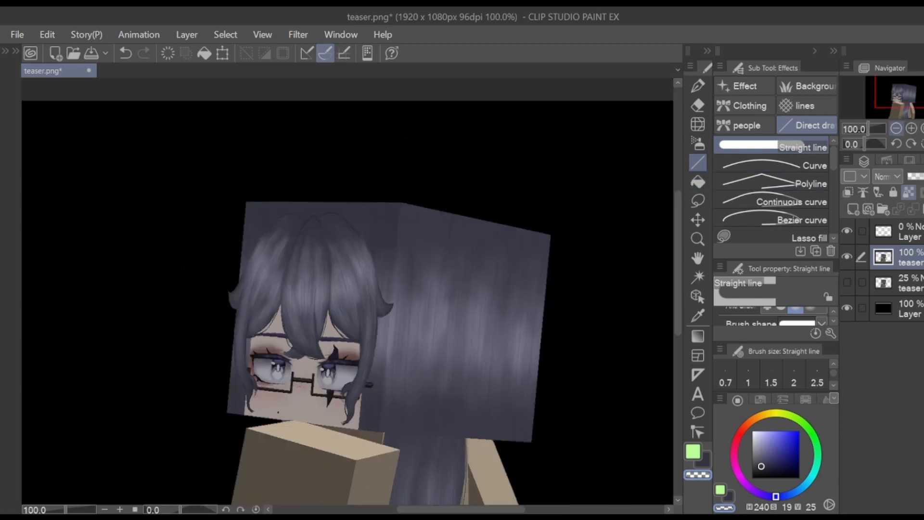
left_click(896, 129)
left_click(909, 283)
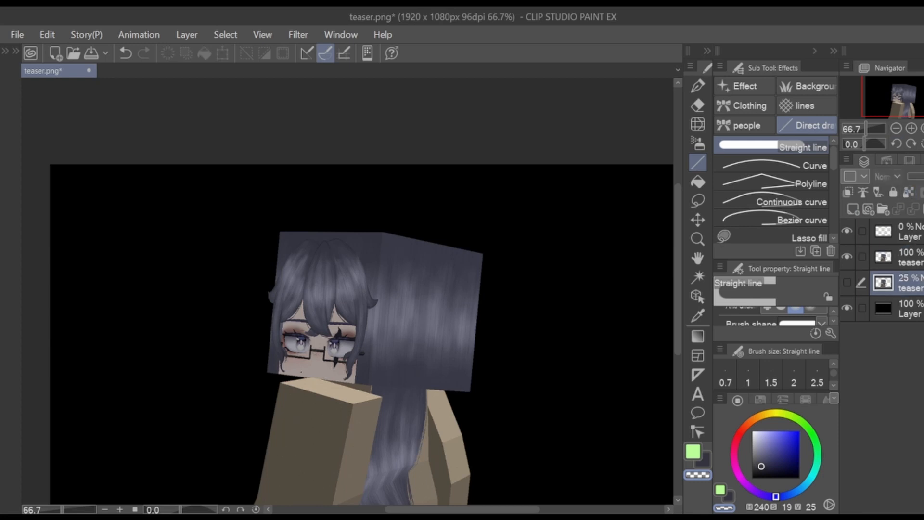
left_click(847, 283)
left_click_drag(918, 177, 923, 177)
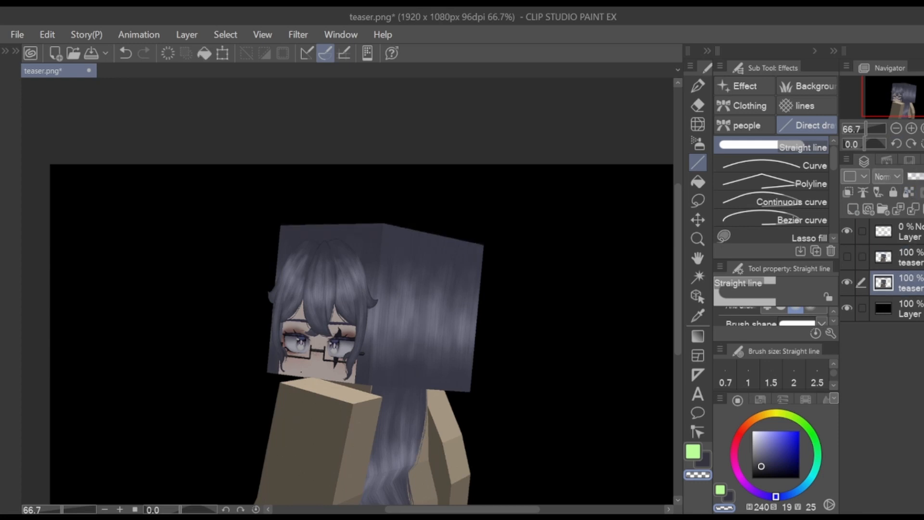
left_click(847, 282)
left_click(847, 283)
left_click(846, 283)
left_click(847, 257)
left_click(847, 282)
left_click(847, 282)
left_click(846, 283)
left_click(847, 282)
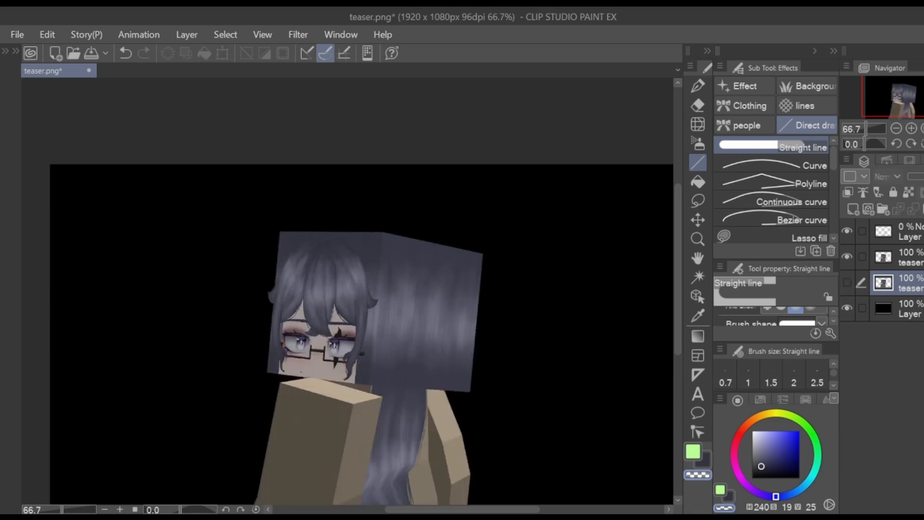
- Reselect the teaser copy layer and set up the Straight line tool with transparent as the drawing colour
scroll(425, 346, "up", 4)
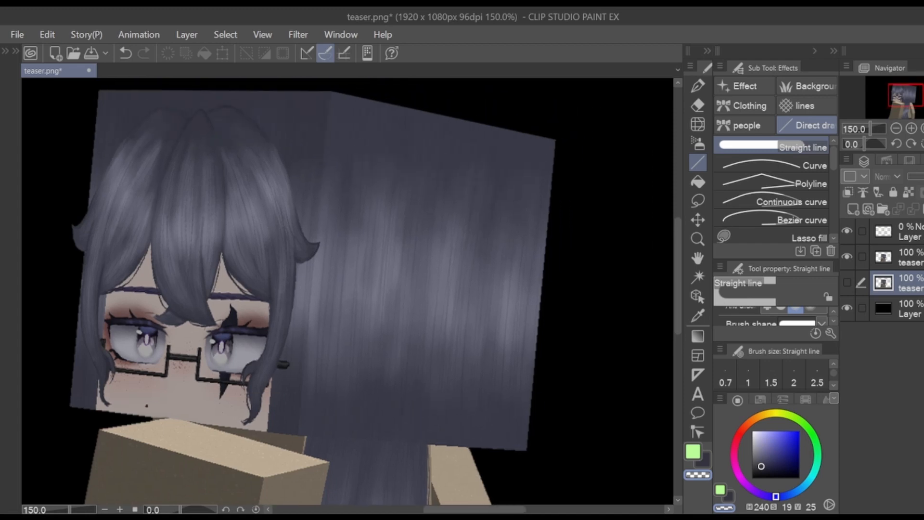
scroll(426, 346, "right", 1)
left_click(908, 257)
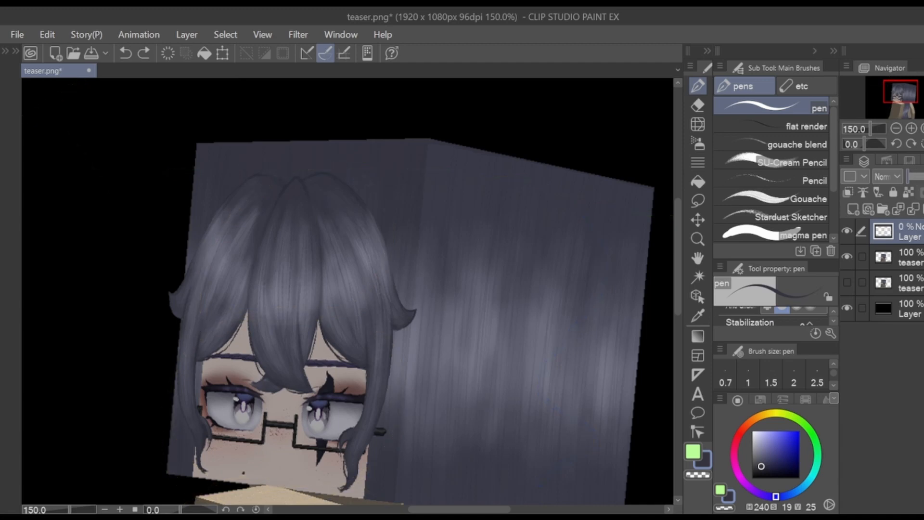
left_click(908, 258)
left_click(698, 105)
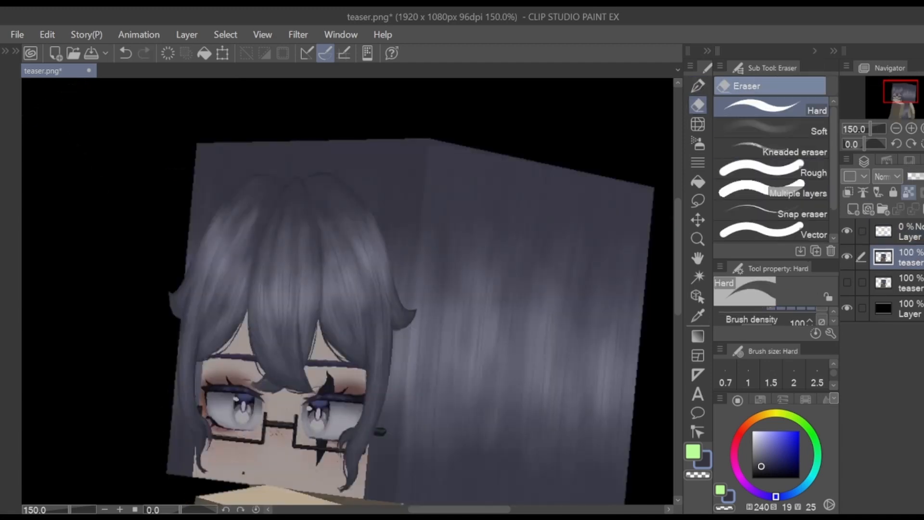
left_click(697, 163)
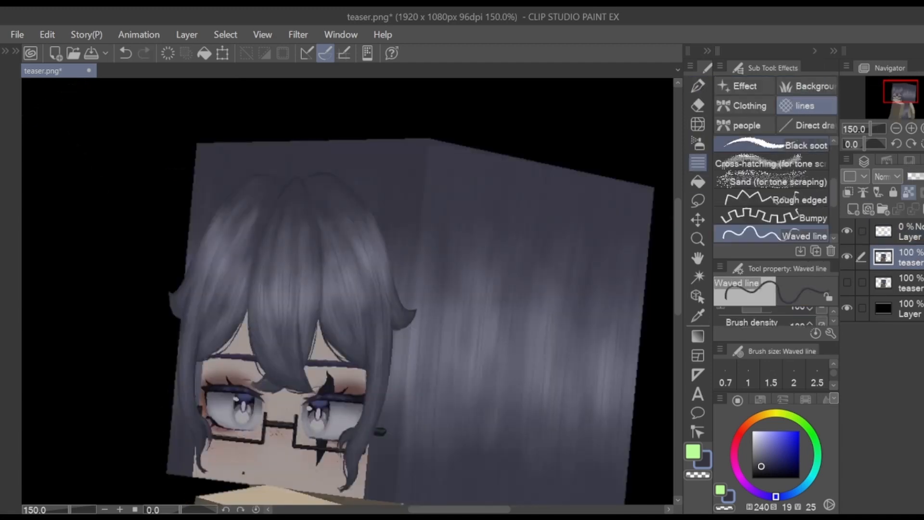
left_click(807, 125)
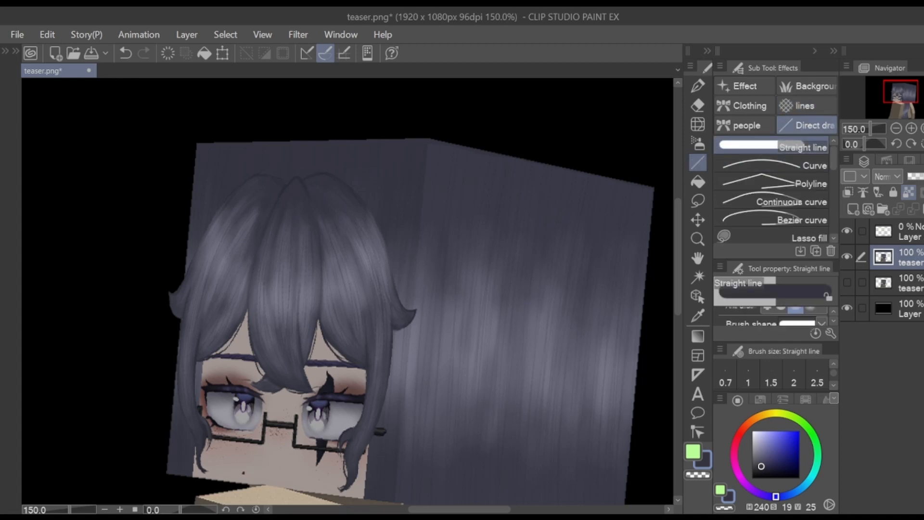
left_click(698, 474)
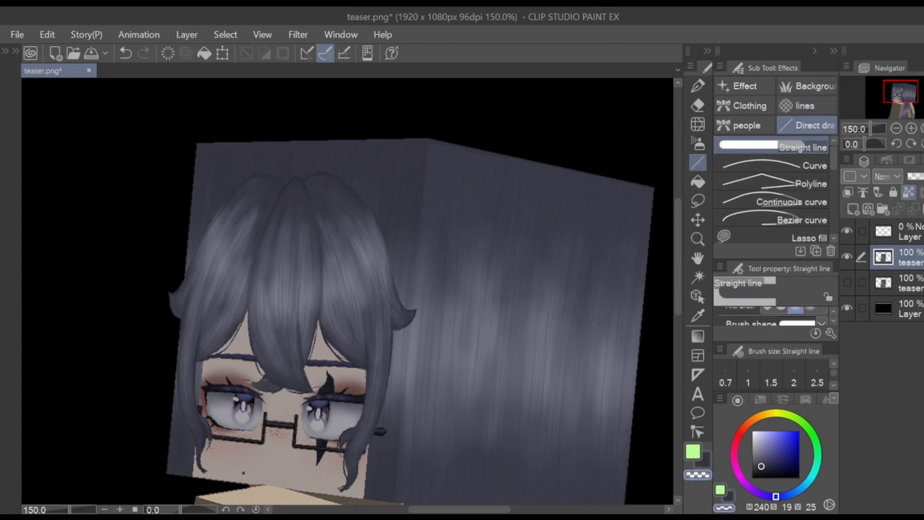
- Show the lower teaser layer at 25% opacity and make the teaser copy the active layer
left_click(847, 283)
left_click(910, 283)
left_click(915, 177)
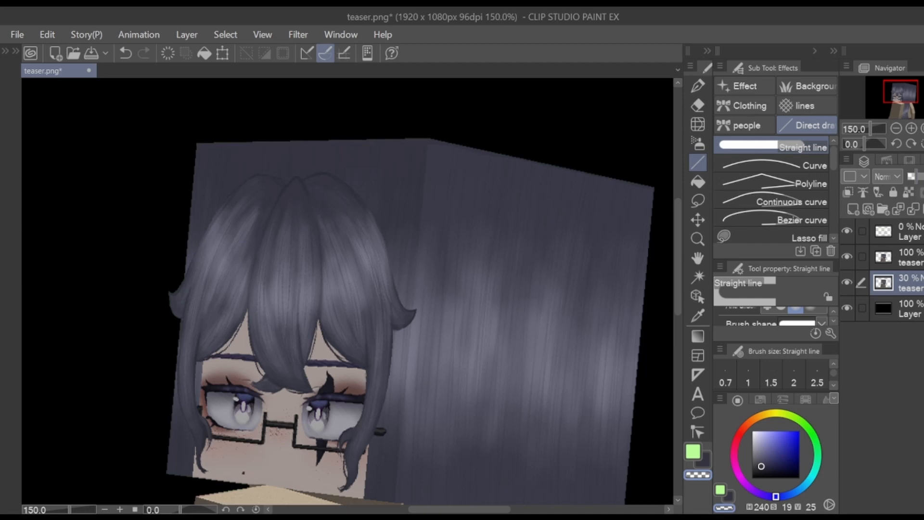
left_click(910, 257)
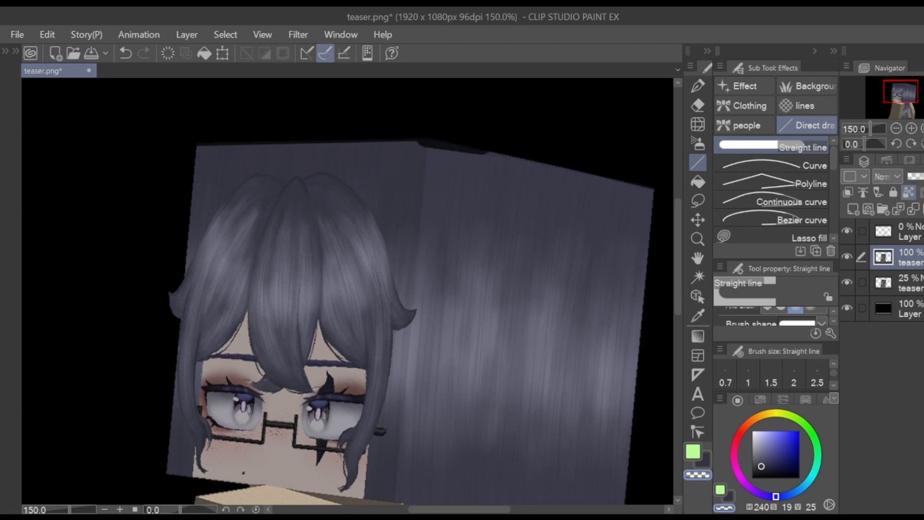
- Undo the stray stroke and erase a strip along the top of both head faces with transparent straight lines, lowering the head
key("ctrl+z")
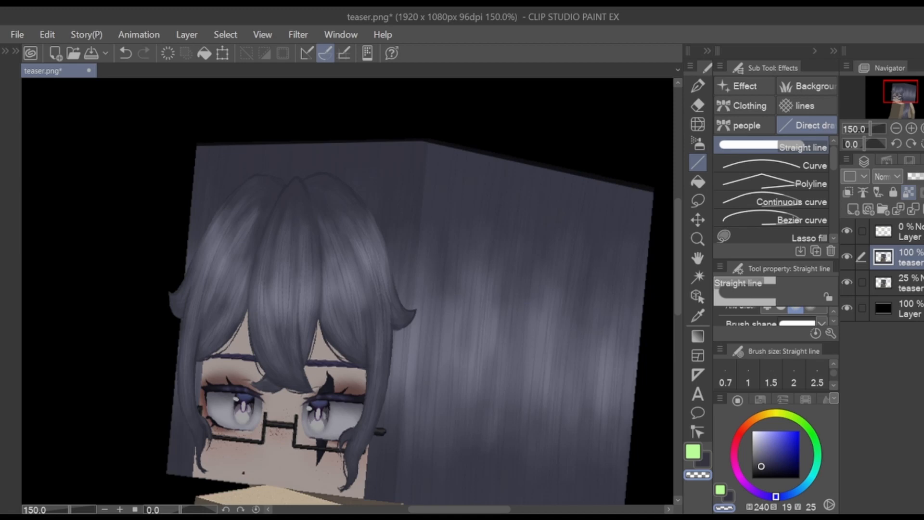
mouse_move(172, 162)
left_mouse_down()
mouse_move(436, 160)
mouse_move(427, 160)
left_mouse_up()
key("ctrl+z")
key("ctrl+y")
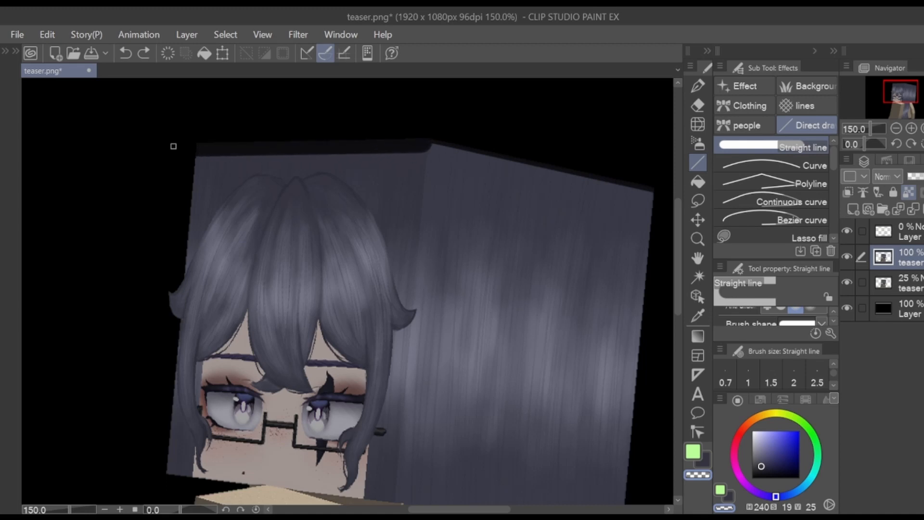
mouse_move(174, 146)
left_mouse_down()
mouse_move(464, 144)
mouse_move(527, 156)
mouse_move(500, 147)
left_mouse_up()
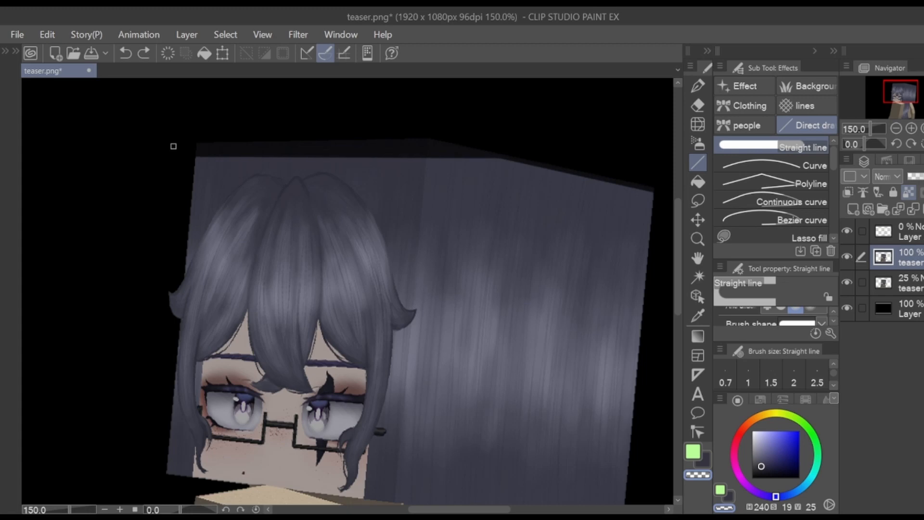
mouse_move(414, 134)
left_mouse_down()
mouse_move(627, 188)
mouse_move(660, 182)
mouse_move(580, 158)
mouse_move(431, 139)
mouse_move(421, 146)
left_mouse_up()
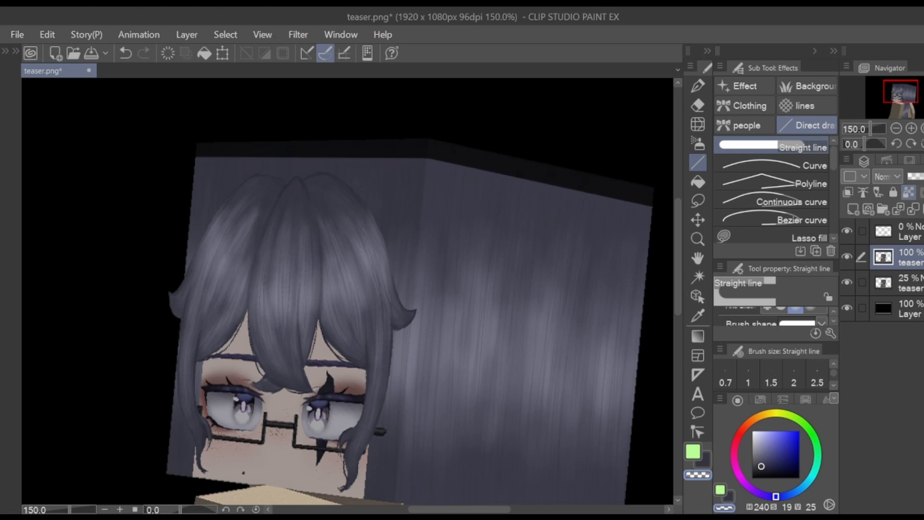
- Restore the lower teaser layer to 100% opacity and toggle layer visibility to compare the head's original and lowered height
left_click(847, 282)
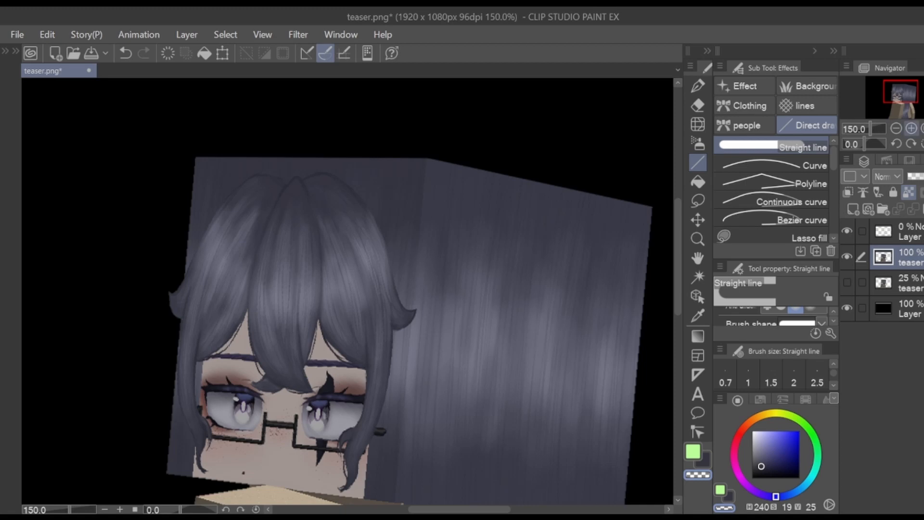
left_click(896, 129)
left_click(896, 128)
left_click(909, 283)
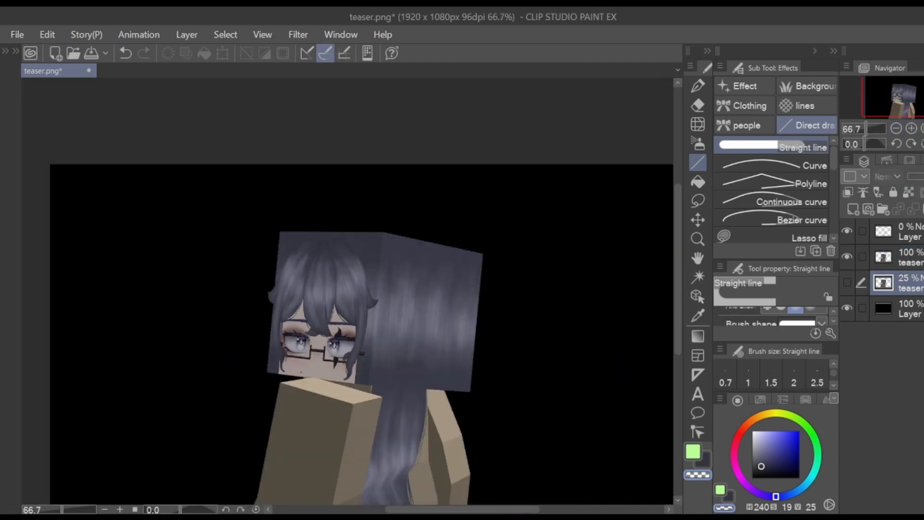
left_click(847, 282)
left_click_drag(916, 177, 923, 177)
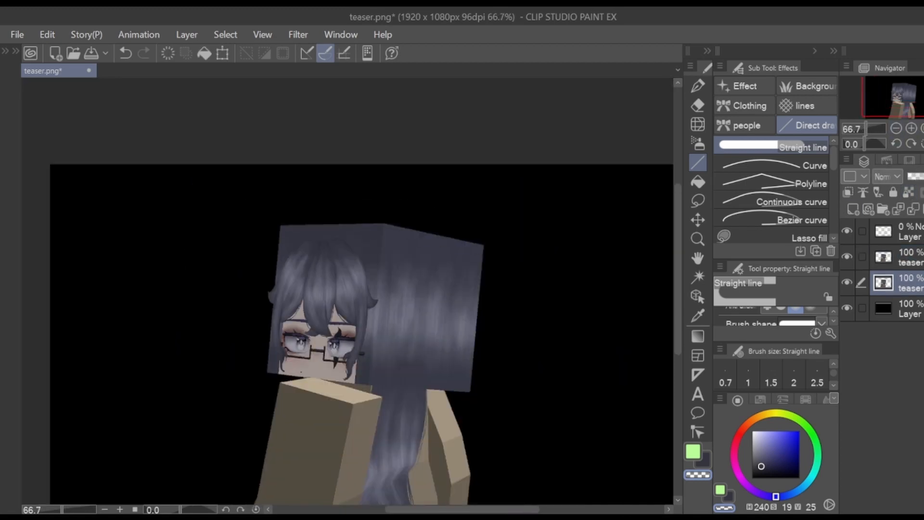
left_click(847, 282)
left_click(847, 257)
left_click(847, 282)
left_click(847, 282)
left_click(847, 282)
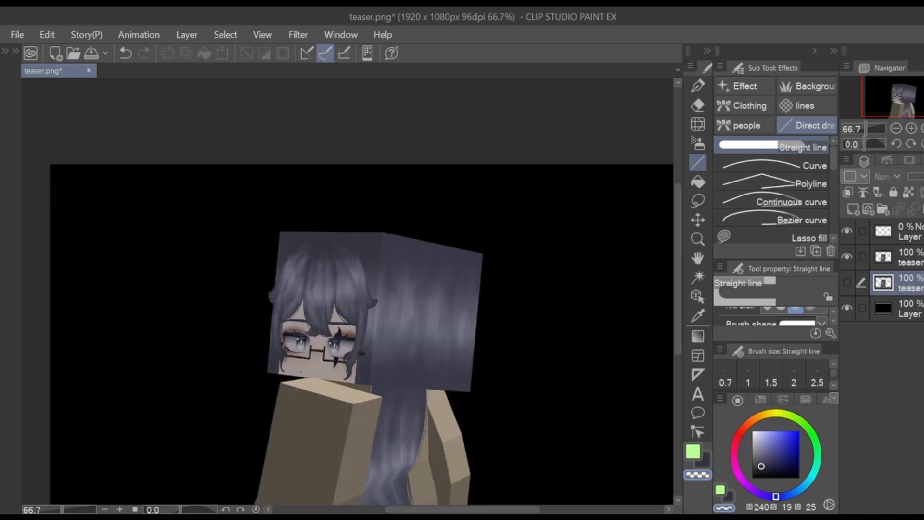
- Lasso the iris of the right-hand eye, copy it onto its own layer, and move the copy right toward the outer corner
left_click(911, 128)
left_click(911, 128)
left_click_drag(902, 93, 907, 95)
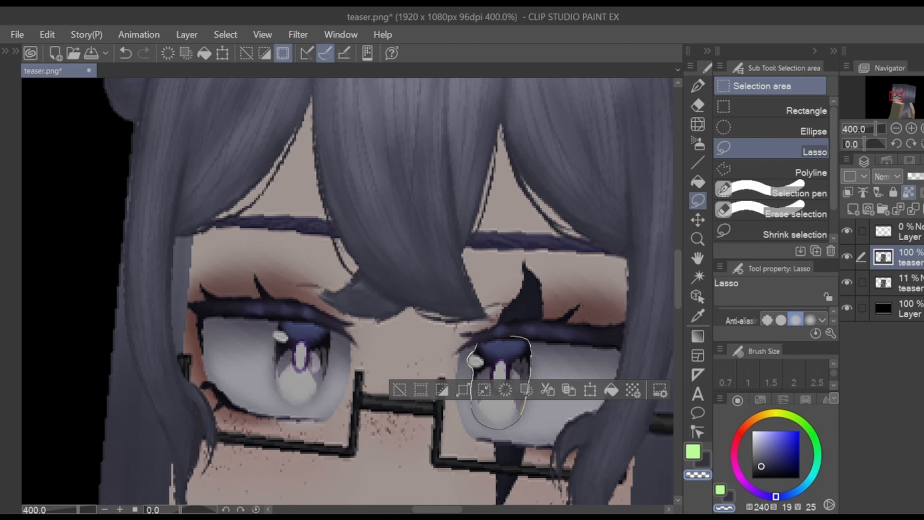
left_click_drag(477, 344, 509, 336)
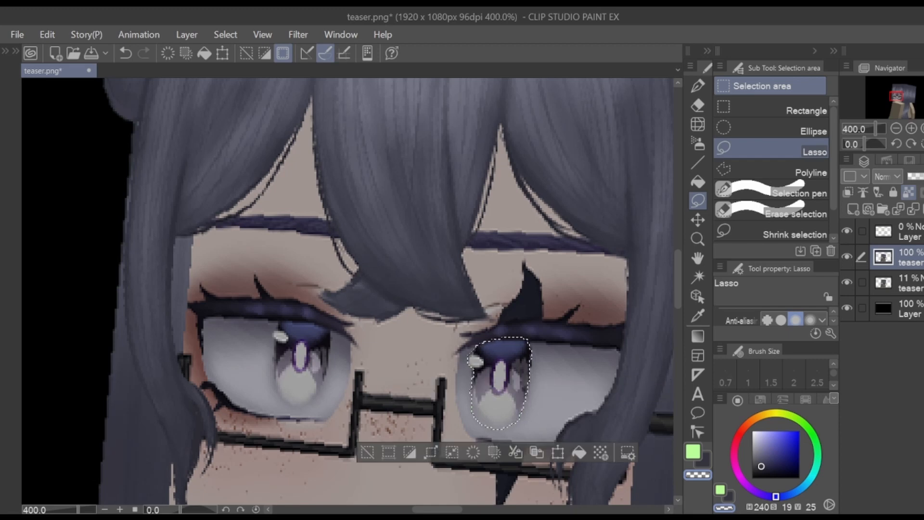
key("ctrl+c")
key("ctrl+v")
key("ctrl+t")
left_click_drag(500, 383, 557, 382)
key("Return")
- Copy the left-hand eye's iris from the teaser copy onto its own layer and shift it slightly right toward the nose
left_click(908, 283)
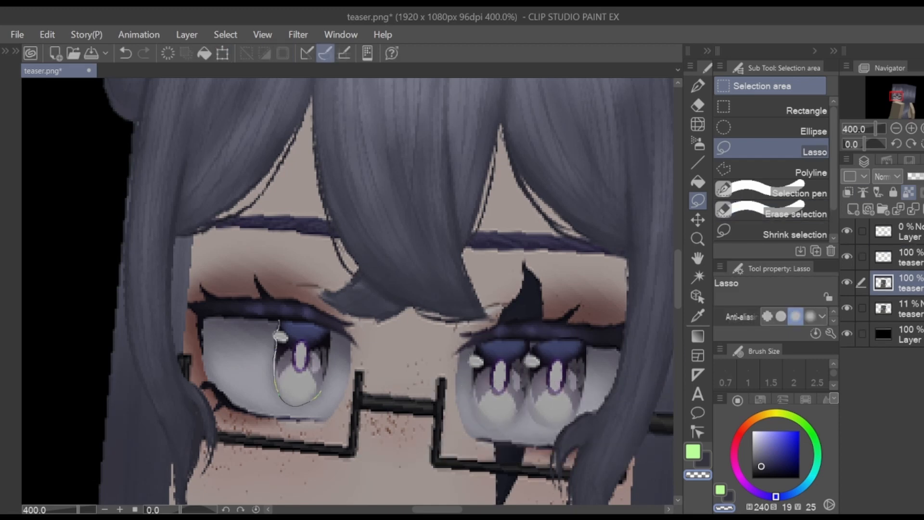
left_click_drag(321, 390, 281, 321)
key("ctrl+c")
key("ctrl+v")
key("ctrl+t")
left_click_drag(301, 368, 319, 369)
key("Return")
key("ctrl+d")
- Paint over the original right-hand iris on the teaser copy using the flat render brush and sampled eye-white grey
right_click(538, 353)
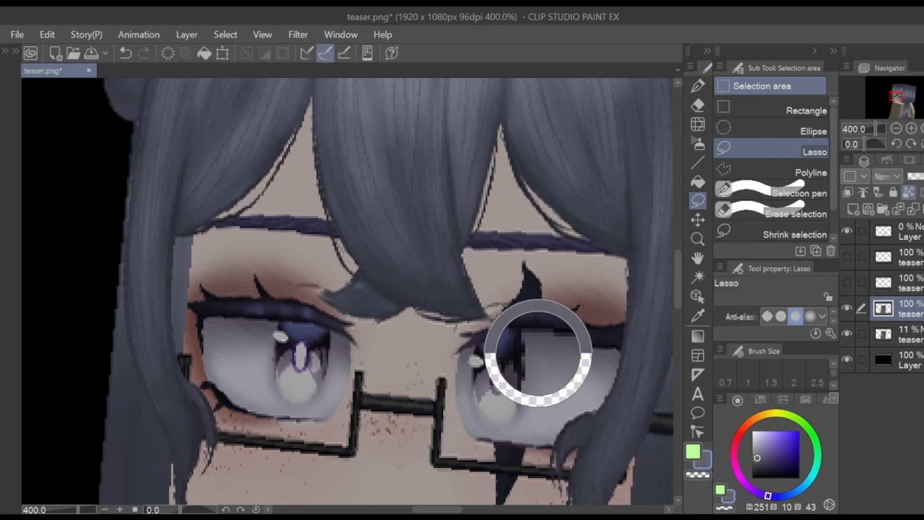
left_click(697, 86)
left_click(771, 106)
mouse_move(474, 354)
left_mouse_down()
mouse_move(507, 353)
mouse_move(475, 385)
mouse_move(520, 403)
left_mouse_up()
right_click(541, 362)
right_click(467, 393)
- Paint over the original left-hand iris with greys sampled from the surrounding eye white
right_click(267, 330)
mouse_move(281, 332)
left_mouse_down()
mouse_move(299, 334)
mouse_move(299, 348)
mouse_move(332, 346)
left_mouse_up()
right_click(270, 340)
right_click(268, 359)
mouse_move(271, 362)
left_mouse_down()
mouse_move(295, 368)
mouse_move(292, 383)
mouse_move(313, 396)
left_mouse_up()
- Cover the remaining iris traces in the right-hand eye with freshly sampled greys
right_click(474, 360)
mouse_move(472, 365)
left_mouse_down()
mouse_move(540, 360)
mouse_move(470, 384)
left_mouse_up()
right_click(538, 383)
right_click(462, 384)
key("period")
right_click(542, 345)
mouse_move(534, 355)
left_mouse_down()
mouse_move(470, 363)
mouse_move(539, 358)
left_mouse_up()
- Even out the painted patches in both eye whites with further sampled grey tones
right_click(267, 335)
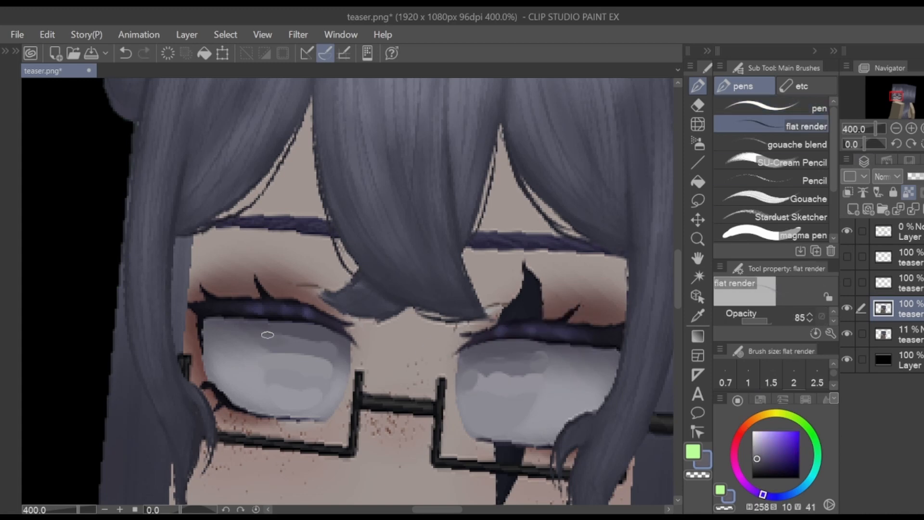
right_click(326, 357)
left_click_drag(276, 358, 338, 361)
right_click(308, 371)
right_click(500, 368)
mouse_move(492, 375)
left_mouse_down()
mouse_move(529, 378)
mouse_move(477, 361)
left_mouse_up()
- Blend the grey patches of the right-hand eye white with the gouache blend brush at an adjusted size
key("bracketright")
key("bracketright")
key("bracketright")
key("period")
key("bracketleft")
key("bracketleft")
key("bracketleft")
left_click_drag(472, 372, 470, 400)
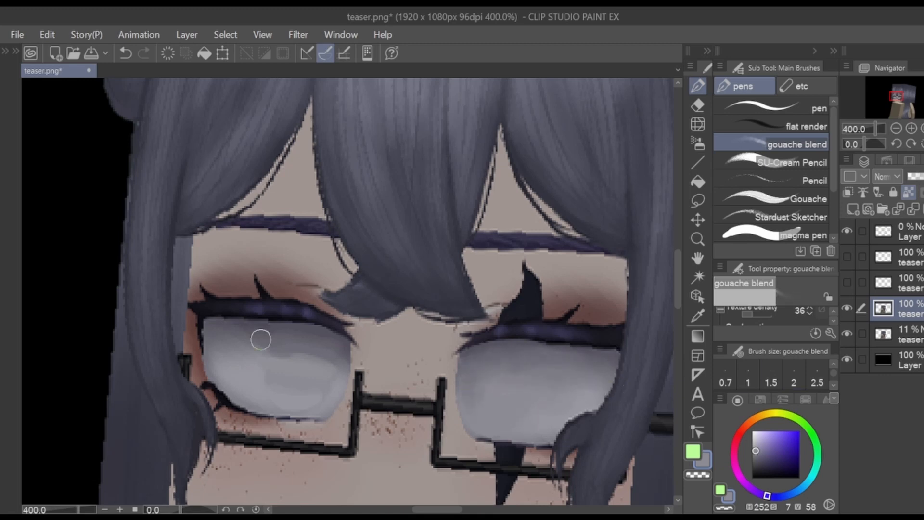
- Smooth the shading across the left-hand eye white with the gouache blend brush and a resampled grey
left_click_drag(303, 351, 252, 366)
mouse_move(225, 332)
left_mouse_down()
mouse_move(265, 380)
mouse_move(334, 368)
mouse_move(235, 379)
left_mouse_up()
key("ctrl+minus")
key("ctrl+minus")
key("ctrl+minus")
key("ctrl+plus")
key("ctrl+plus")
key("ctrl+plus")
left_click(330, 337, "alt")
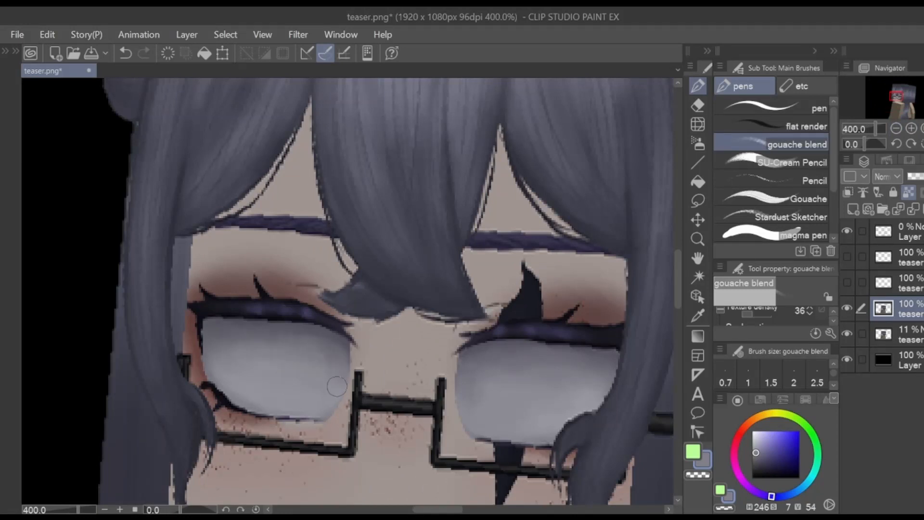
- Show both copied iris layers and prepare an enlarged hard Eraser on the left-hand iris layer
left_click(847, 282)
left_click(847, 257)
left_click(907, 258)
key("e")
key("bracketright")
key("bracketright")
key("bracketright")
left_click(907, 283)
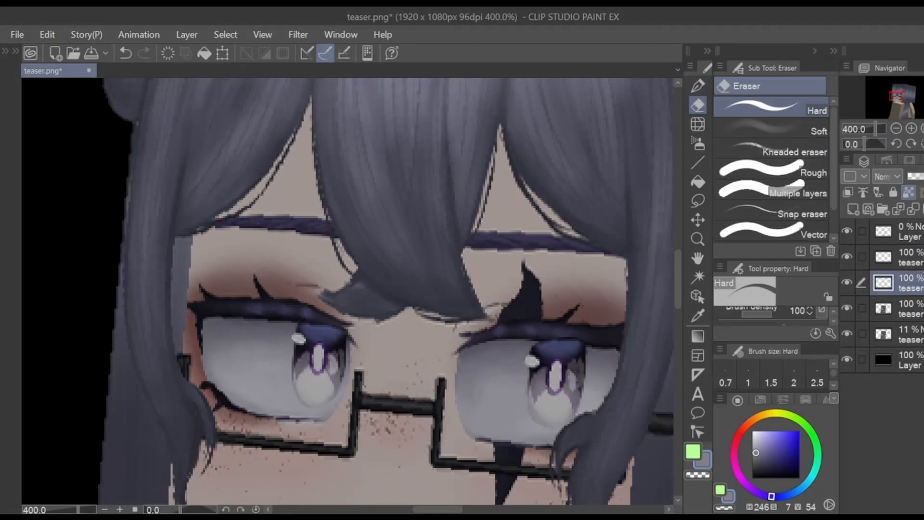
- Hide the left-hand iris layer and nudge the right-hand iris layer slightly left with the Move layer tool
key("ctrl+minus")
key("ctrl+minus")
key("ctrl+minus")
key("ctrl+minus")
key("ctrl+minus")
left_click(847, 257)
left_click(847, 257)
left_click(847, 282)
left_click(907, 257)
key("k")
left_click_drag(383, 306, 377, 306)
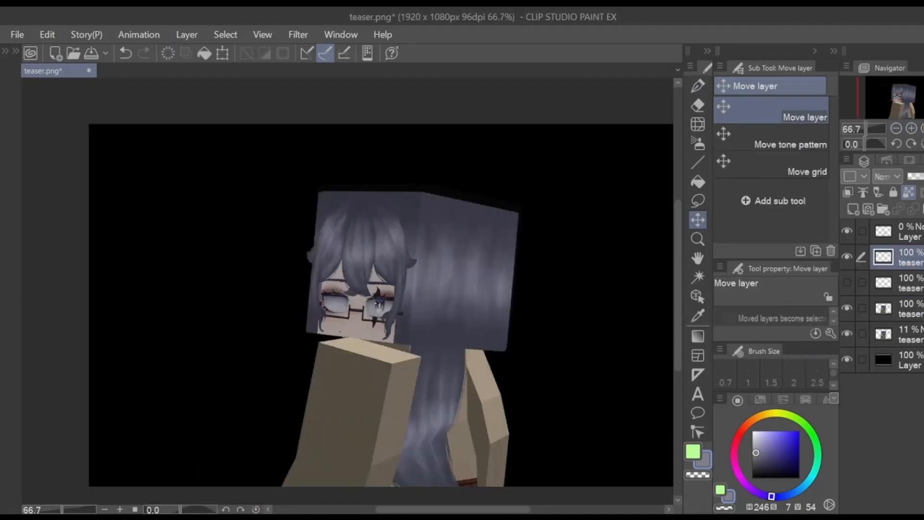
- Show the left-hand iris layer again and nudge that iris slightly left
left_click(847, 282)
left_click(907, 283)
key("ctrl+plus")
key("ctrl+plus")
key("ctrl+plus")
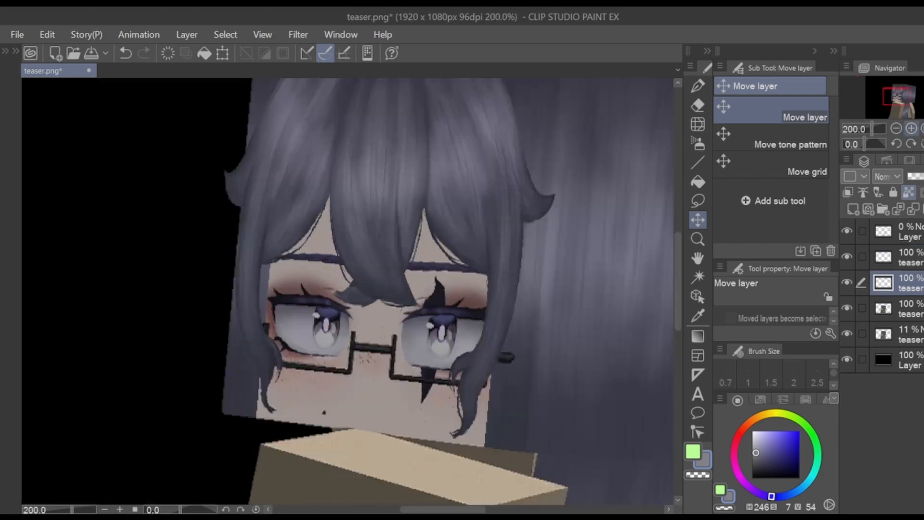
- Sample the dark lash colours for a size 2.5 pen and toggle the right-hand iris layer off and on to check it
left_click(907, 257)
key("ctrl+plus")
key("ctrl+minus")
key("ctrl+minus")
key("ctrl+plus")
left_click(517, 335, "alt")
key("p")
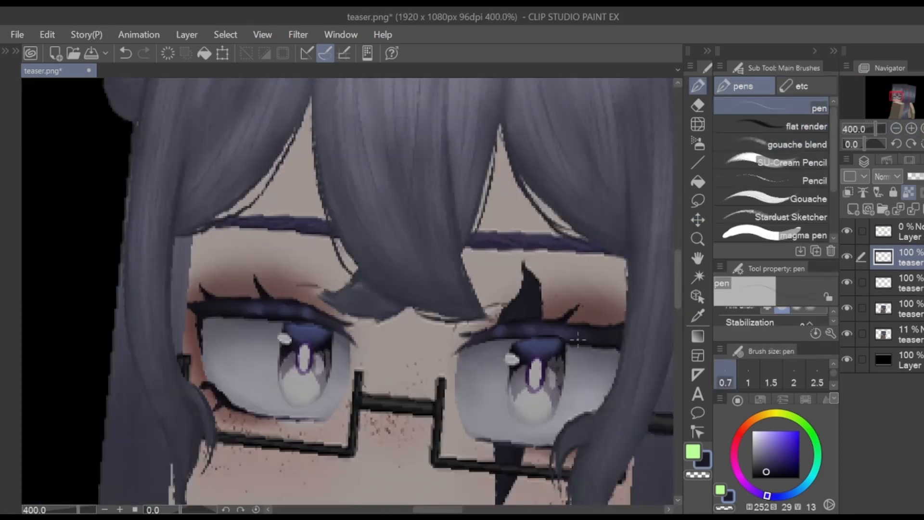
left_click(277, 318, "alt")
left_click(907, 283)
left_click(847, 257)
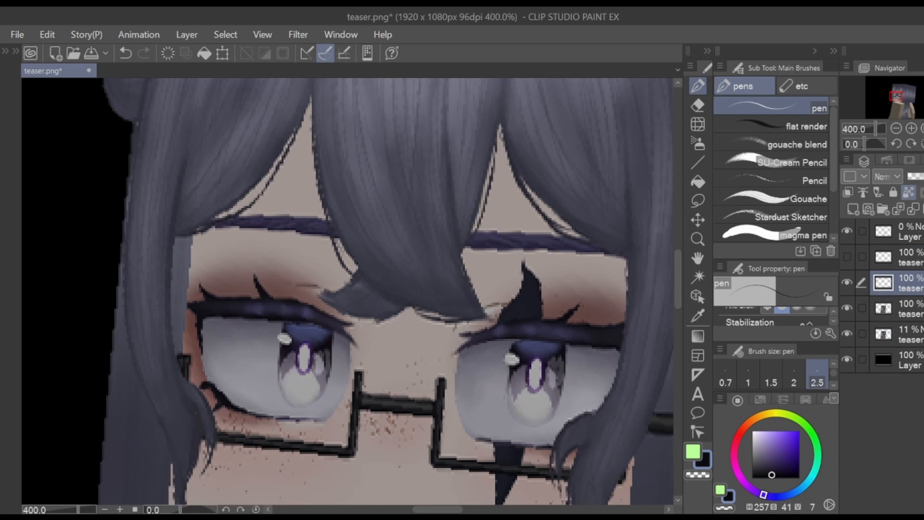
left_click(847, 257)
- Darken the underside of the right-hand eye's upper lash line on its iris layer with a sampled lash colour and the pen
left_click(907, 257)
left_click(697, 105)
left_click(907, 283)
left_click(907, 257)
key("p")
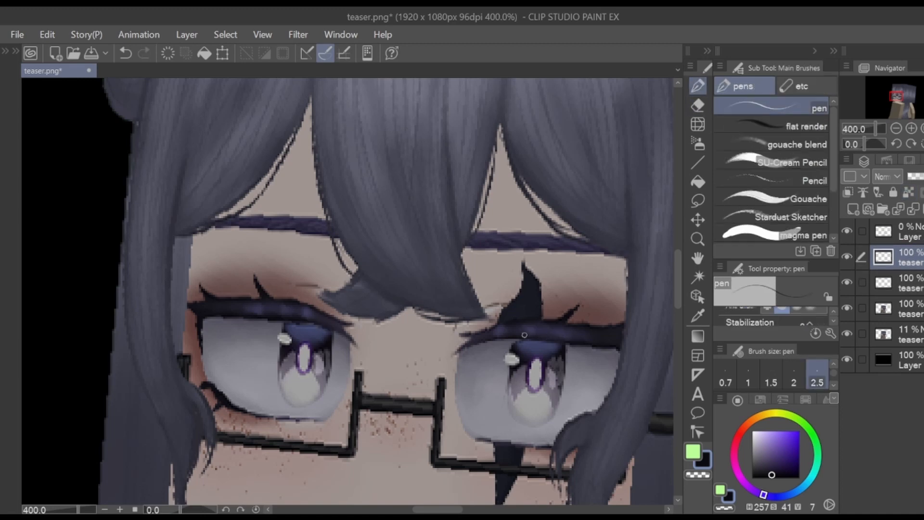
left_click(611, 336, "alt")
left_click_drag(602, 342, 614, 344)
- Try painting a sampled dark iris blue along the upper edge of the right-hand iris with the pen
left_click(327, 331, "alt")
left_click(314, 331, "alt")
left_click(517, 343, "alt")
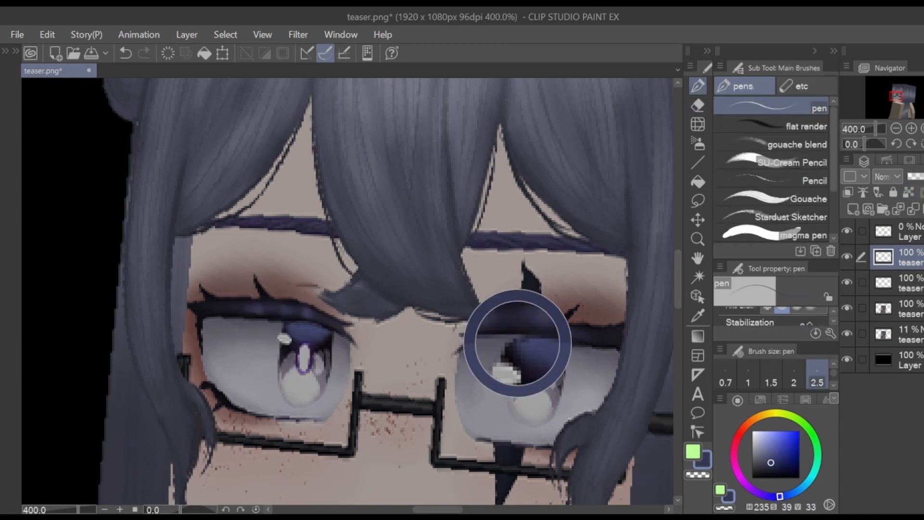
key("ctrl+z")
left_click(515, 344, "alt")
left_click_drag(517, 341, 513, 346)
key("]")
key("ctrl+z")
- Touch up the upper edge of the right-hand iris with the flat render brush in a sampled dark blue
left_click(527, 346, "alt")
left_click(776, 125)
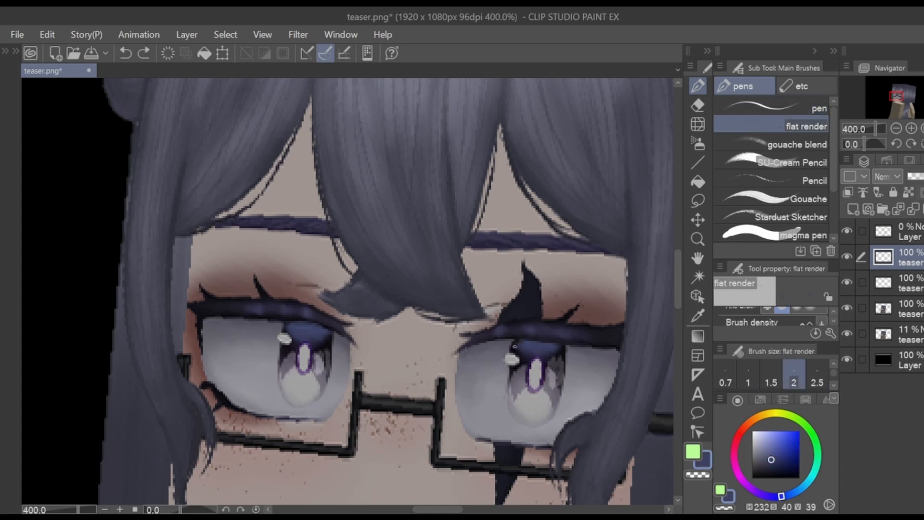
key("ctrl+minus")
key("ctrl+minus")
key("ctrl+minus")
key("ctrl+minus")
key("ctrl+minus")
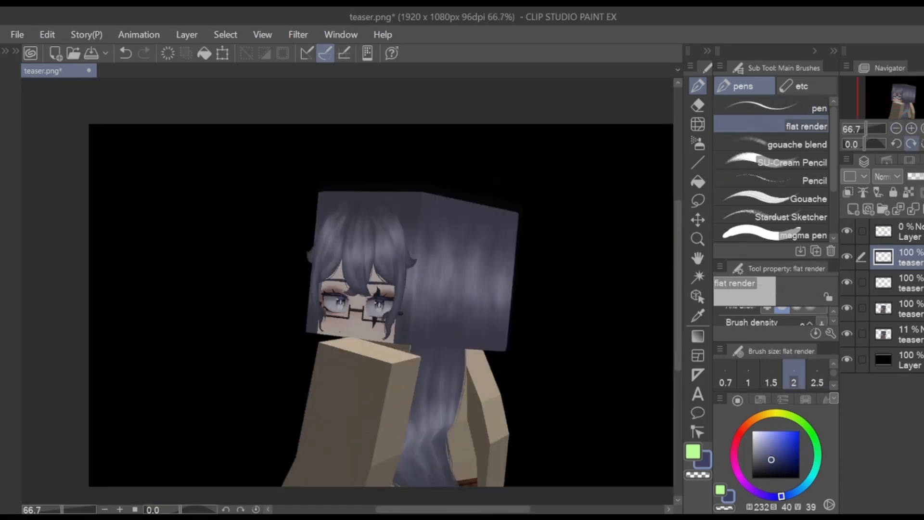
key("ctrl+plus")
key("ctrl+plus")
key("ctrl+plus")
key("ctrl+plus")
key("ctrl+plus")
- Draw fine reddish-brown lines at the eyes' inner corners with the 0.7 pen and a colour sampled from the eyelid
left_click(308, 284, "alt")
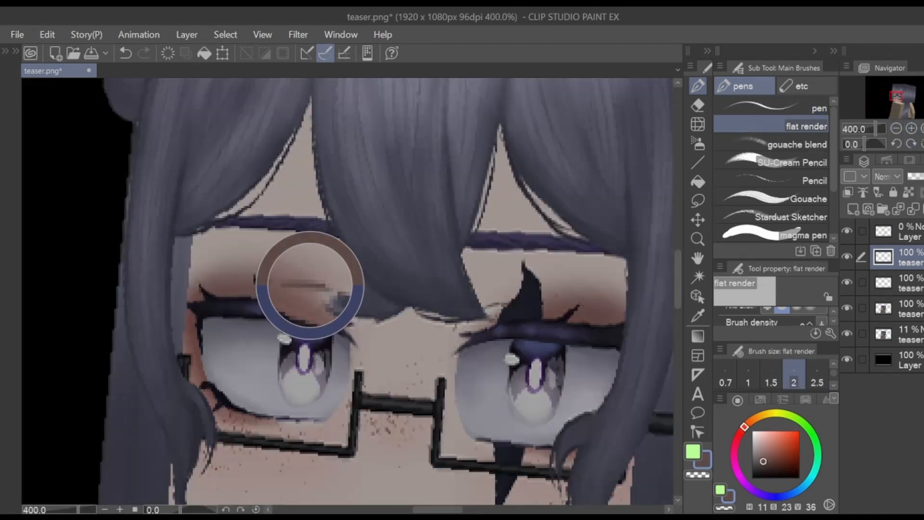
left_click(794, 108)
key("ctrl+plus")
key("ctrl+plus")
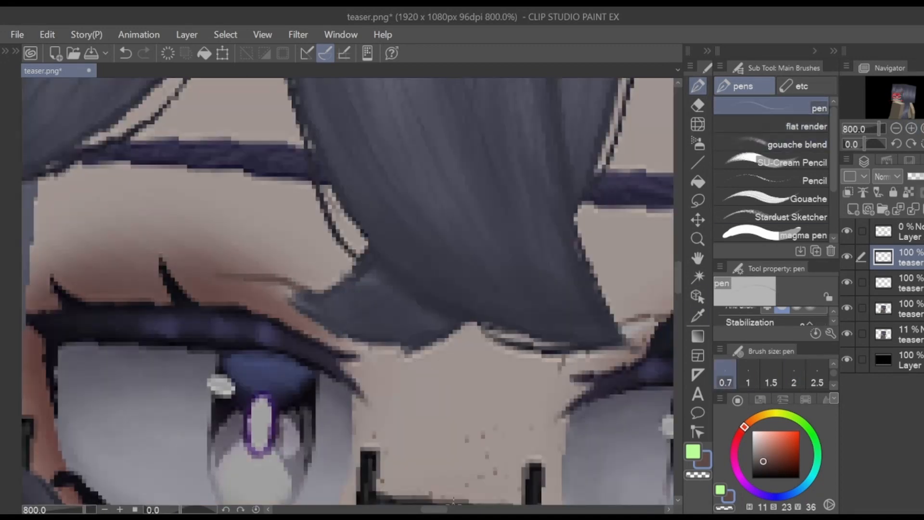
left_click(453, 509)
left_click_drag(401, 357, 386, 389)
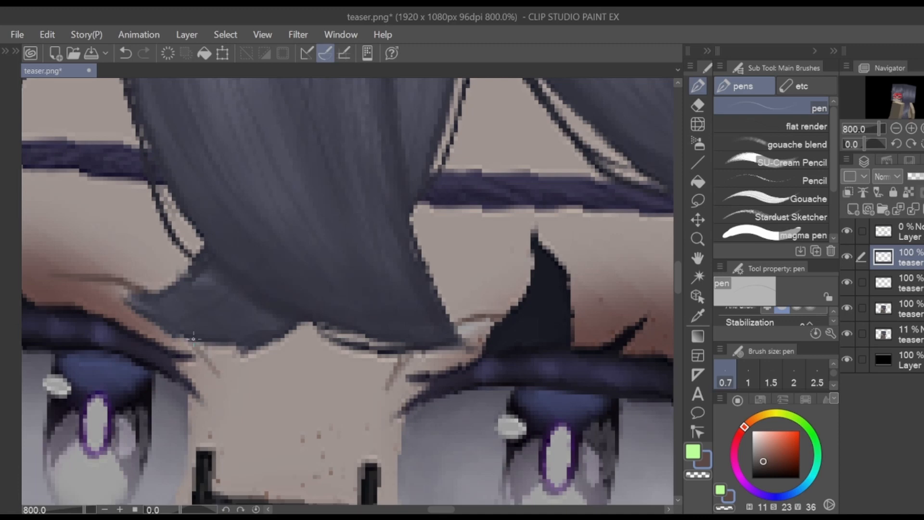
left_click(896, 128)
left_click(896, 128)
left_click(911, 128)
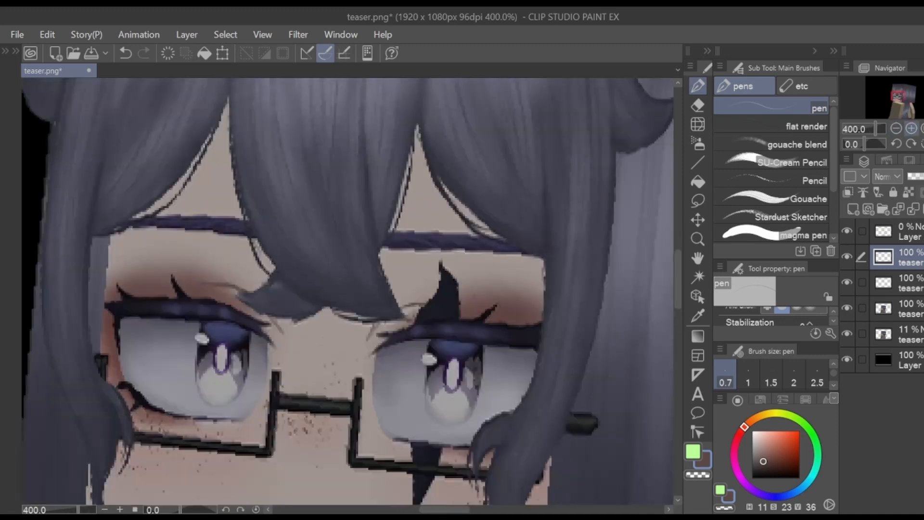
- Repaint the right-hand eyebrow's upper edge with the pen enlarged to 2.5 and a dark indigo sampled from the brow
left_click(401, 243, "alt")
left_click(911, 128)
key("]")
key("]")
key("]")
key("]")
left_click_drag(423, 205, 669, 215)
left_click(896, 128)
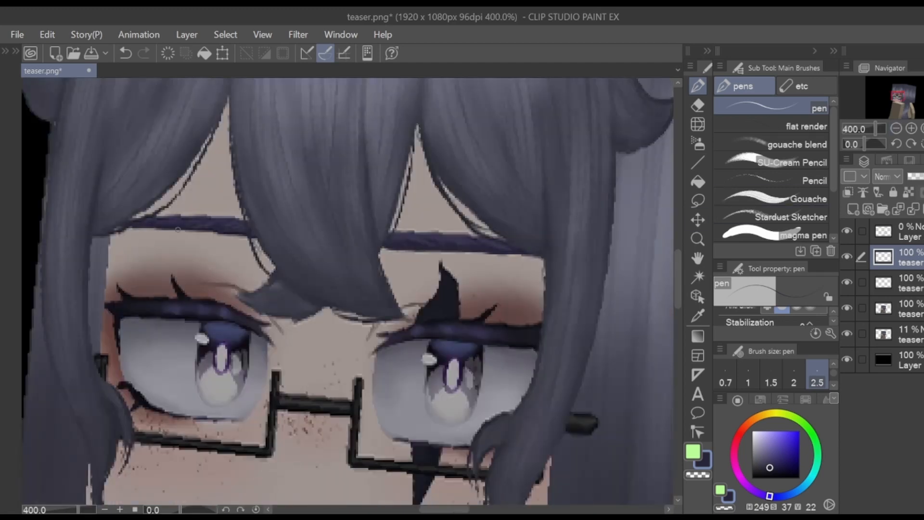
- Refine both eyebrows using tones sampled along their upper edges, and check the whole head
left_click(403, 233, "alt")
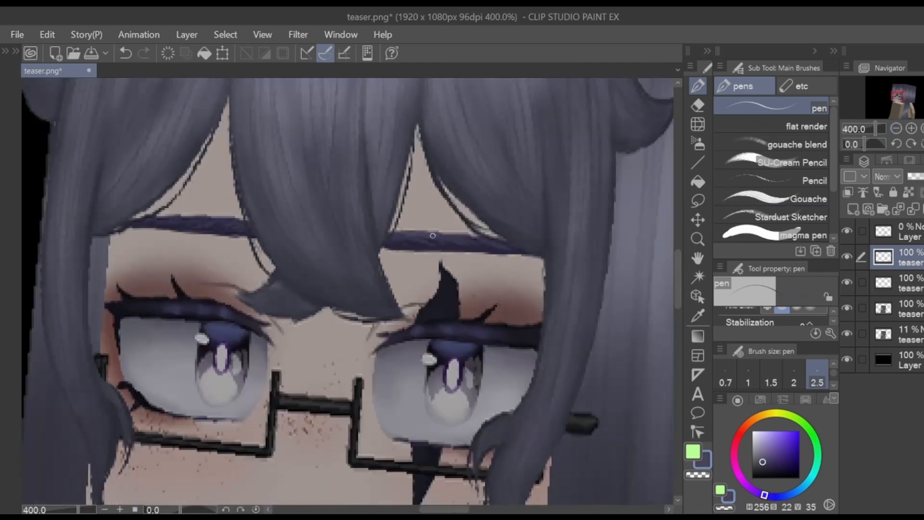
left_click(175, 216, "alt")
left_click(896, 128)
left_click(896, 128)
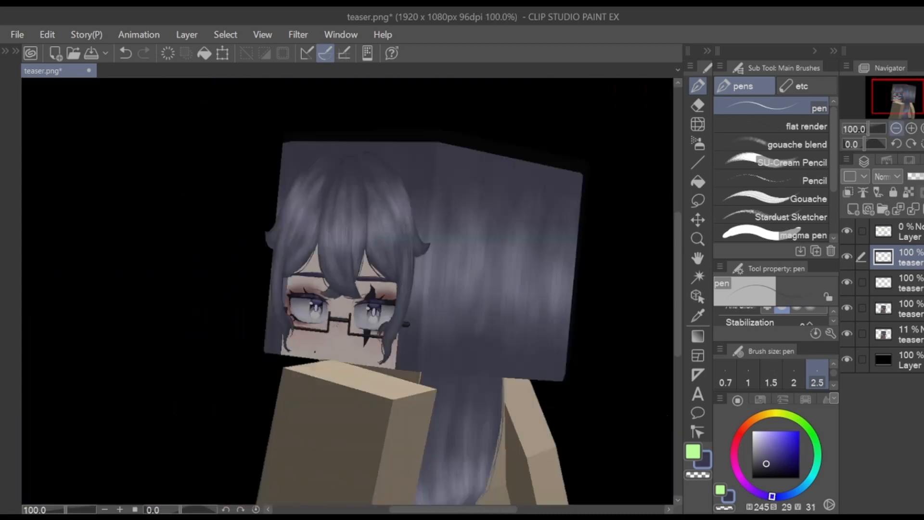
left_click(896, 128)
left_click(911, 128)
left_click(911, 128)
left_click(911, 128)
- Clean the forehead gaps between the fringe strands with sampled skin tone and strengthen the hair outlines with a dark blue-grey pen
left_click(226, 175, "alt")
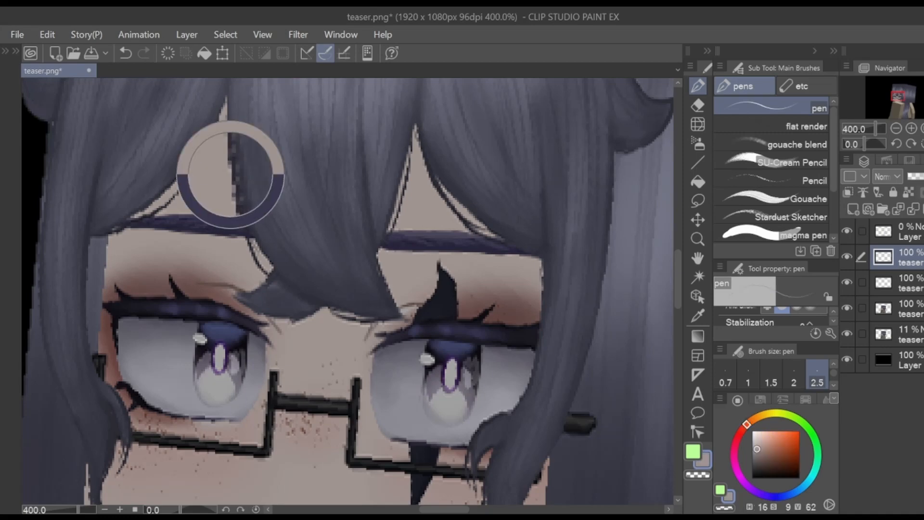
left_click_drag(416, 140, 409, 183)
key("bracketleft")
key("bracketleft")
key("bracketleft")
key("bracketleft")
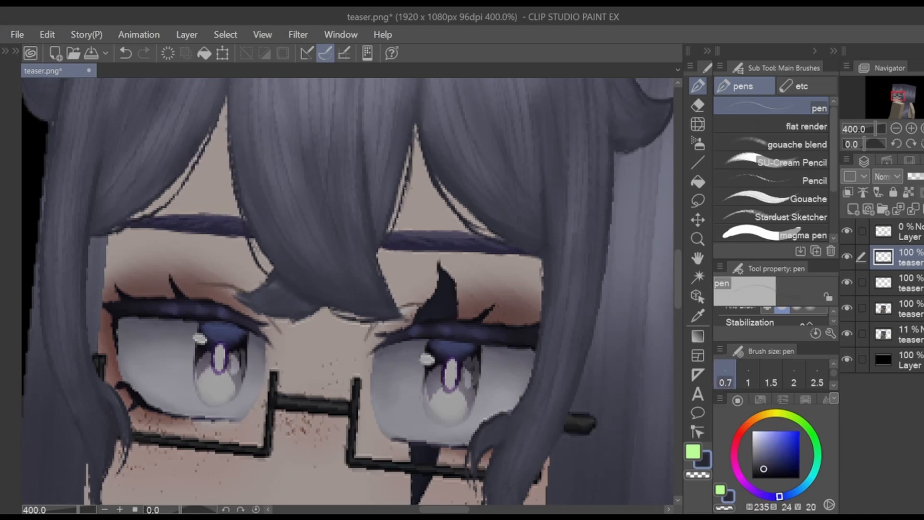
key("bracketright")
key("bracketright")
key("bracketright")
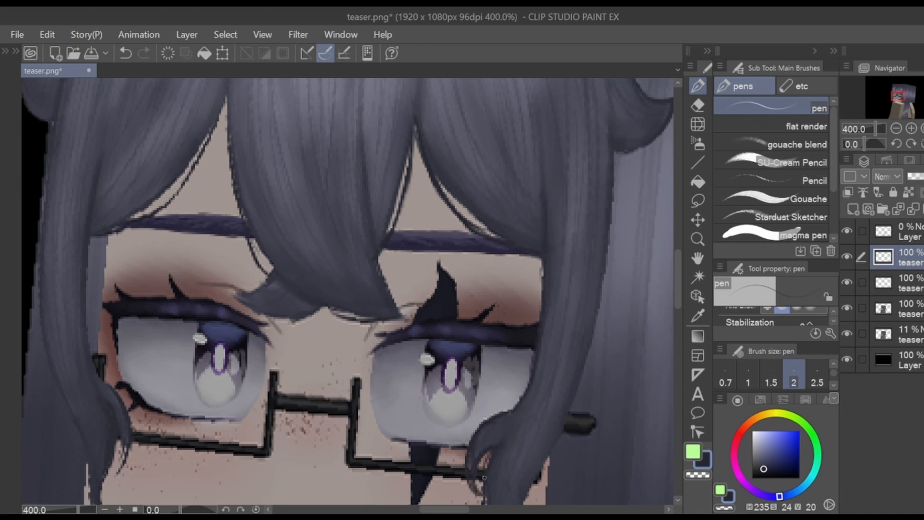
- Retouch the outer edge of the left-hand side hair with a sampled hair grey, and undo the last stroke
scroll(381, 106, "left", 4)
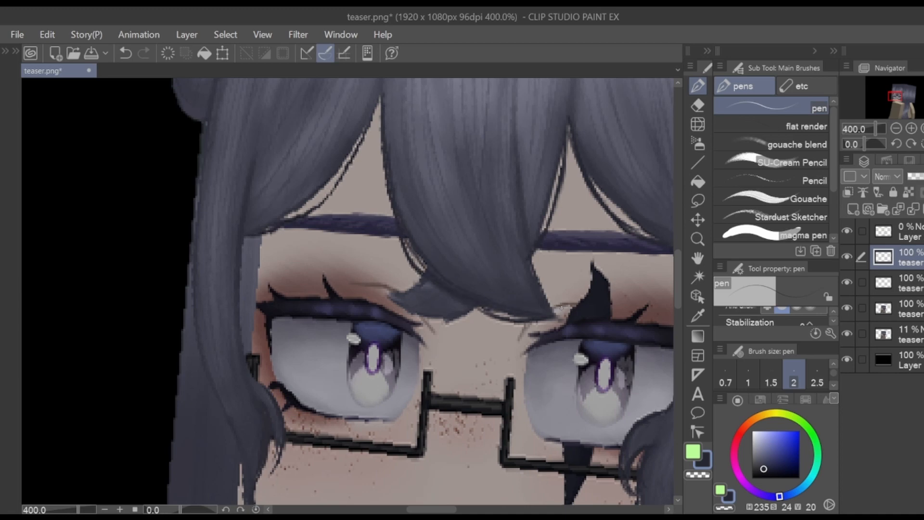
scroll(364, 323, "left", 4)
left_click(364, 323, "alt")
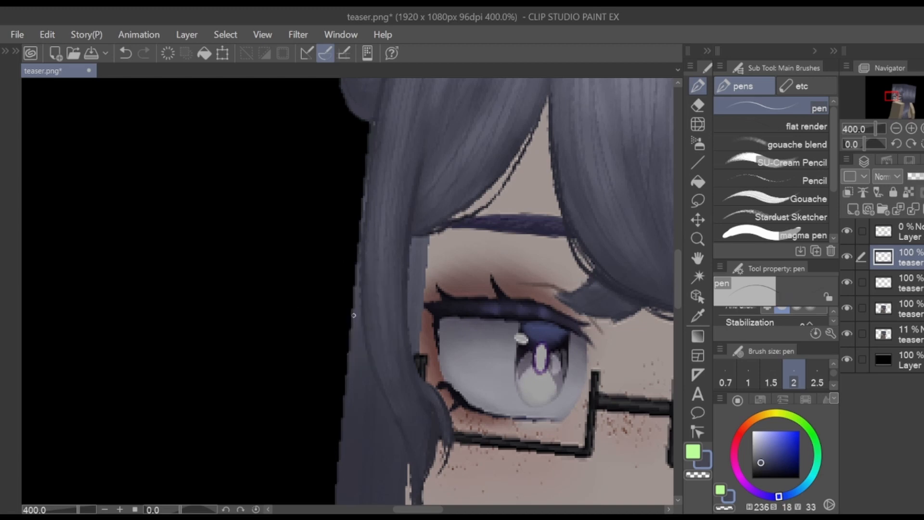
key("ctrl+z")
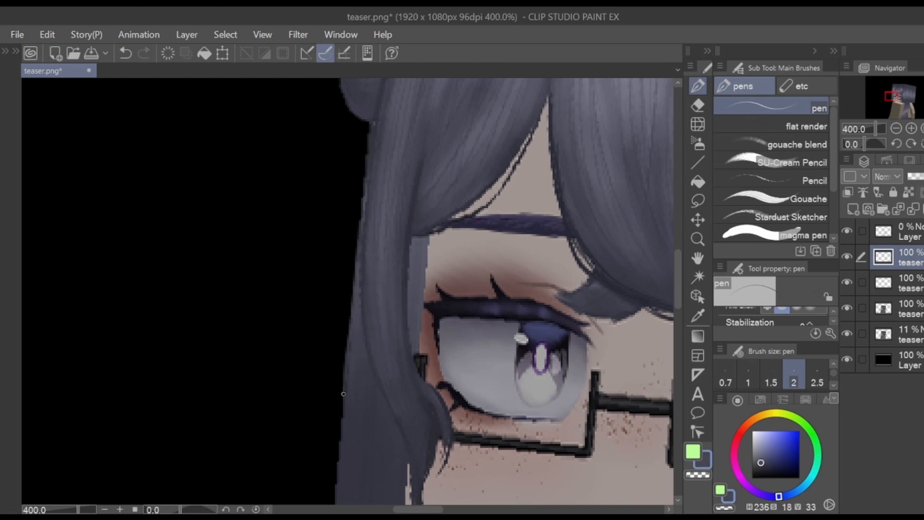
- Merge both iris layers into the character layer and extend the left-hand eye's upper lash outward over the hair in sampled near-black
key("ctrl+e")
key("ctrl+e")
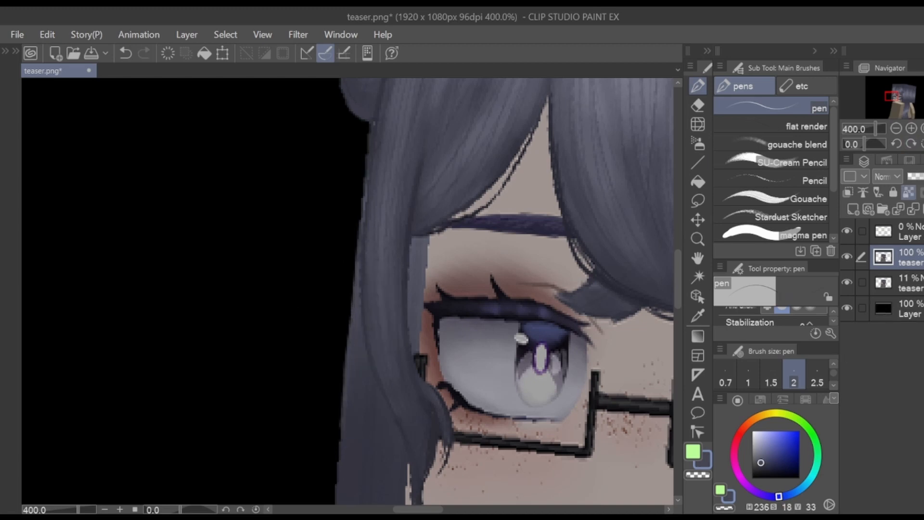
left_click(436, 315, "alt")
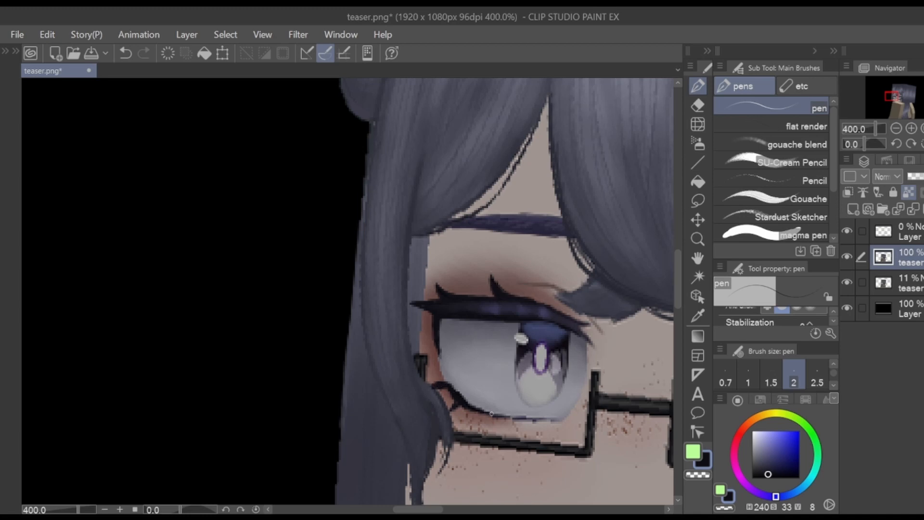
left_click_drag(437, 509, 462, 509)
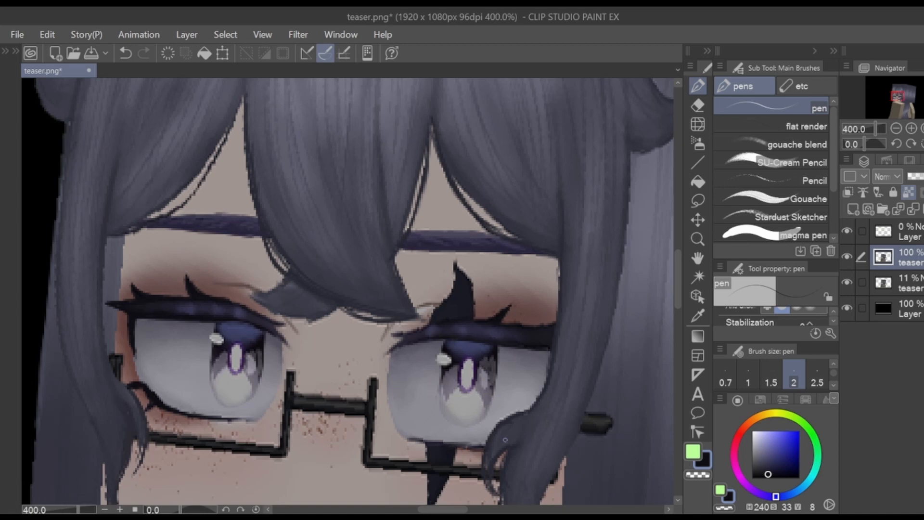
left_click(896, 128)
left_click(896, 128)
left_click(896, 129)
left_click(896, 128)
left_click(911, 129)
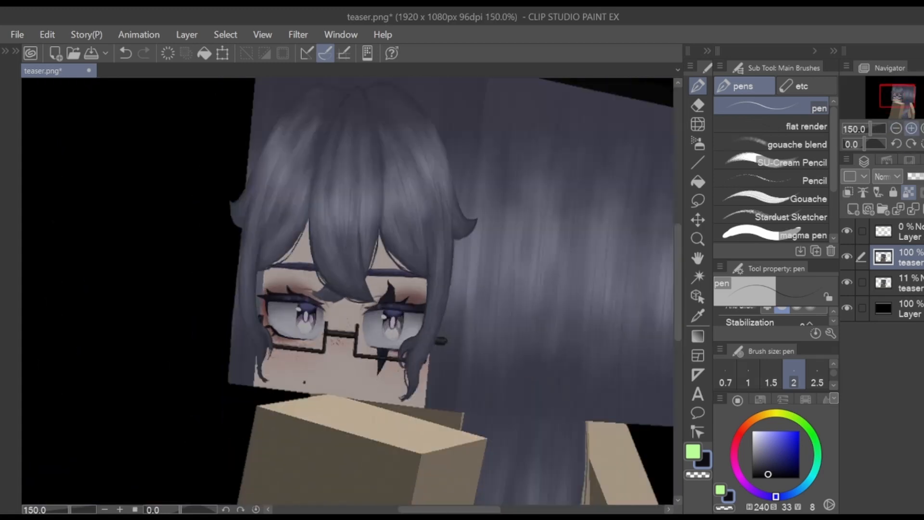
- Reshape the fringe's left-hand and central strands with a reduced Liquify brush
left_click(911, 128)
left_click(894, 91)
left_click(697, 124)
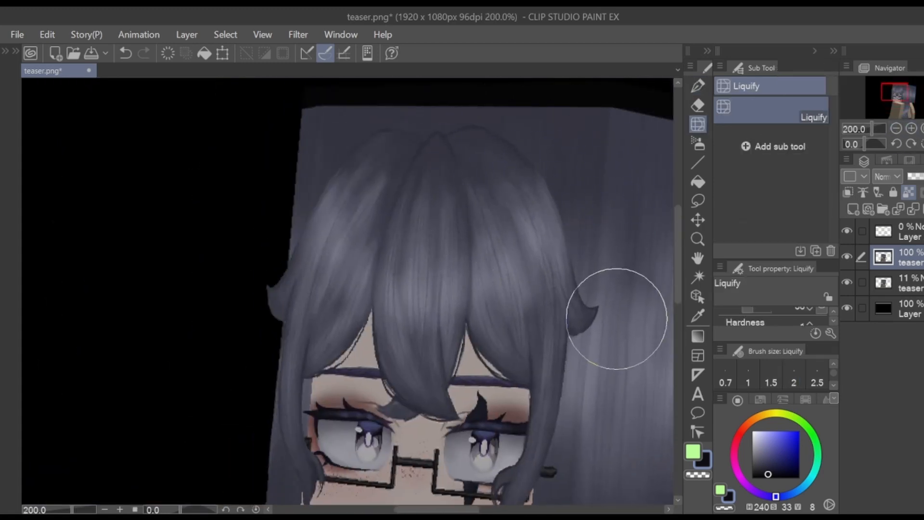
key("bracketleft")
key("bracketleft")
key("bracketleft")
key("bracketleft")
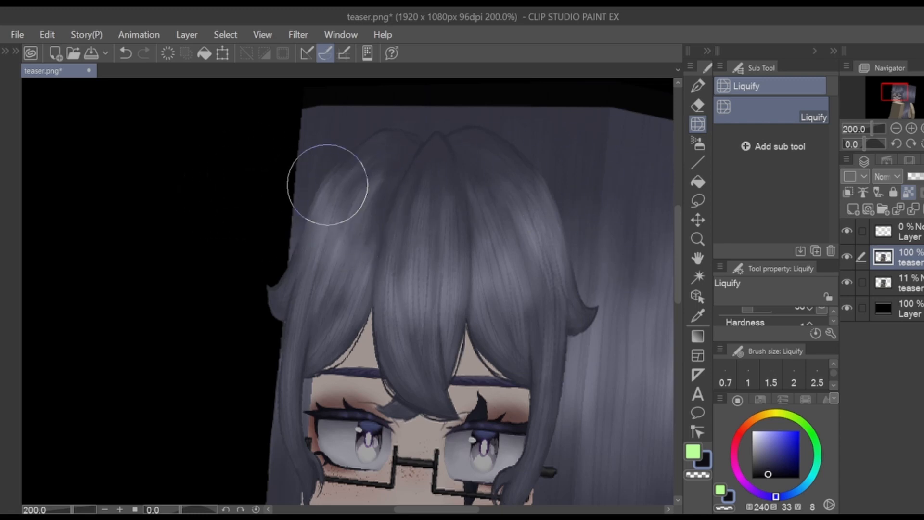
left_click_drag(325, 212, 340, 163)
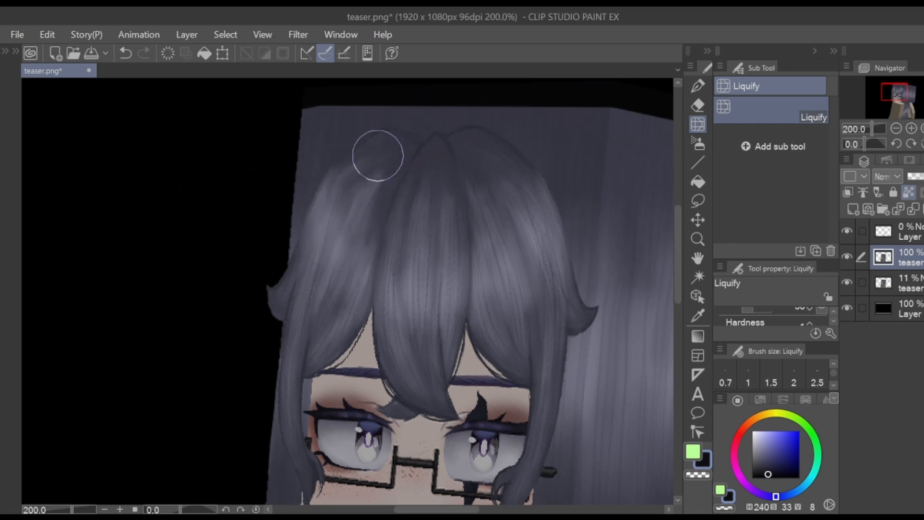
mouse_move(413, 176)
left_mouse_down()
mouse_move(388, 234)
mouse_move(376, 301)
mouse_move(389, 368)
left_mouse_up()
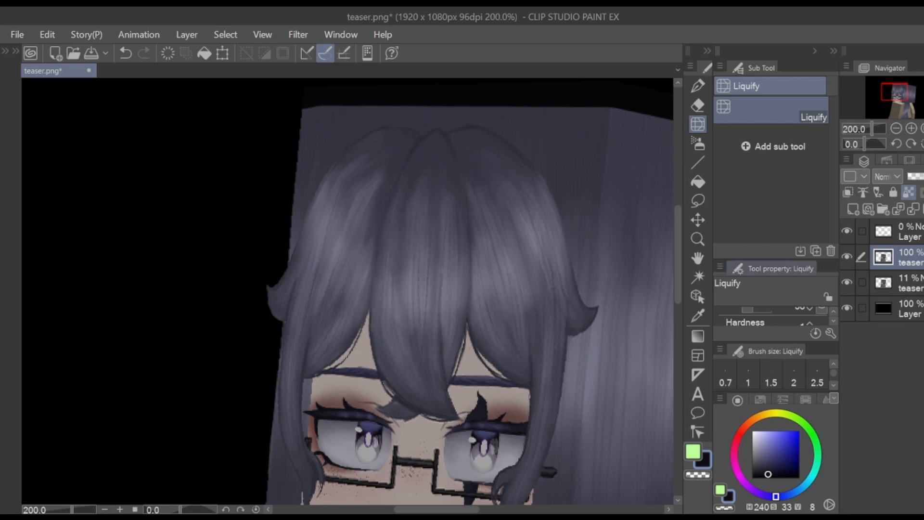
key("ctrl+minus")
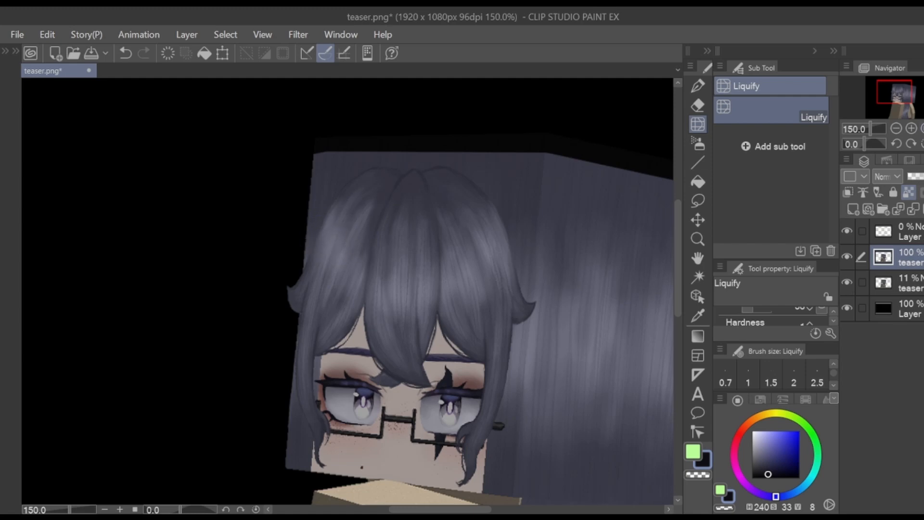
- Paint the side lock beside the right-hand eye with a sampled dark hair grey, covering part of the glasses' arm
left_click_drag(894, 92, 896, 99)
left_click(911, 129)
left_click(897, 98)
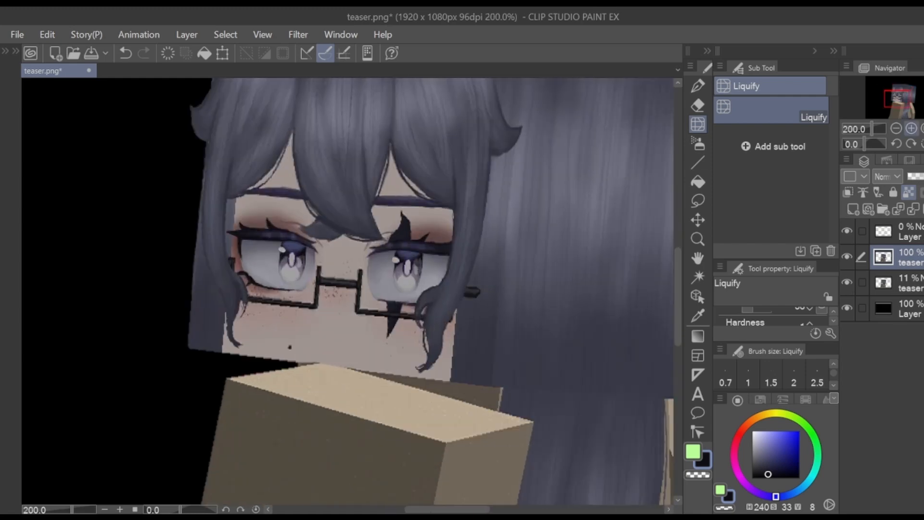
left_click(911, 128)
left_click(899, 99)
left_click(896, 128)
right_click(437, 157)
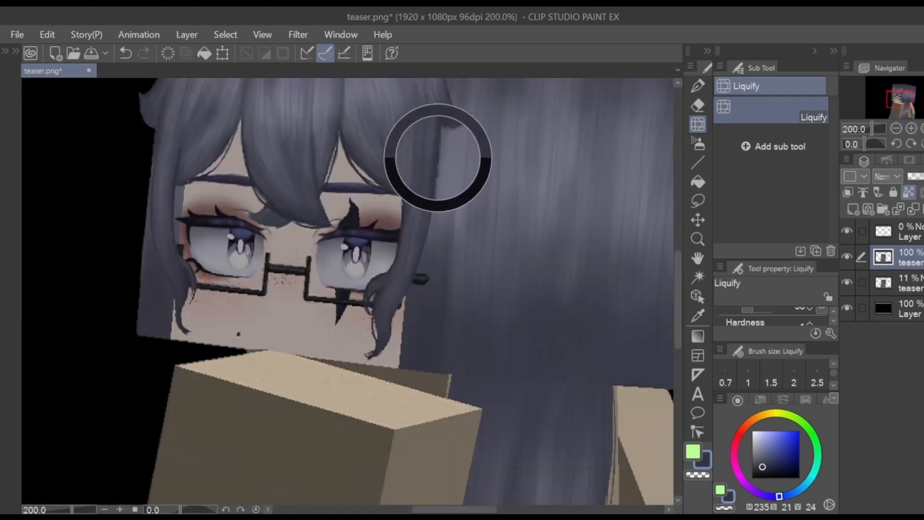
key("p")
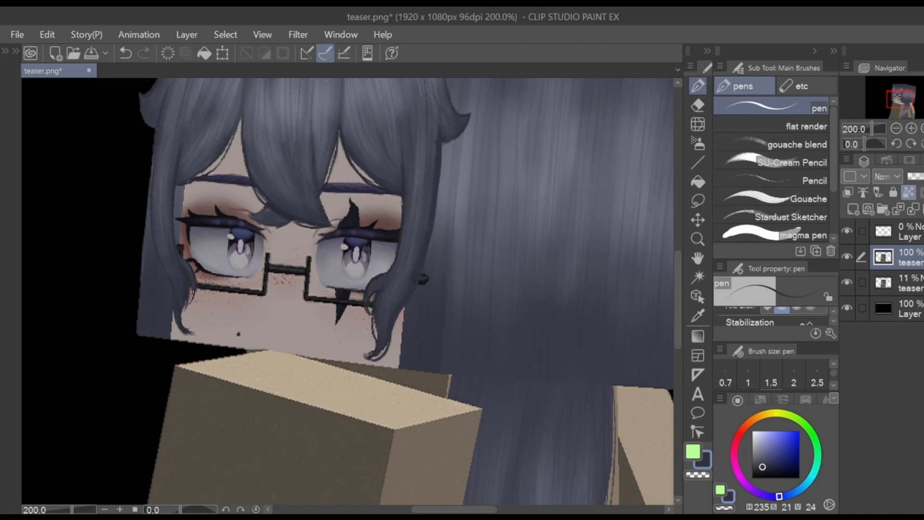
- Clean the lower corner of the left-hand side hair with the pen reduced to 0.7 and a sampled hair grey
left_click_drag(899, 99, 892, 98)
left_click(911, 128)
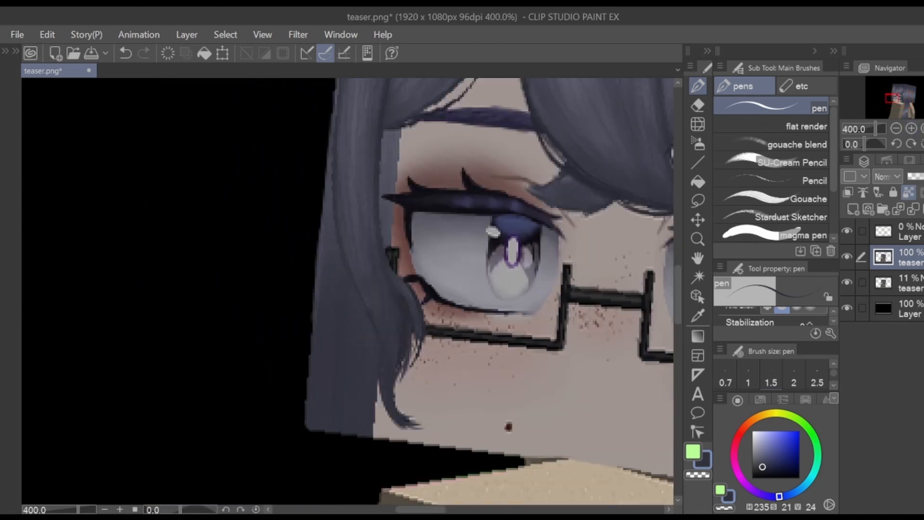
key("bracketleft")
key("bracketleft")
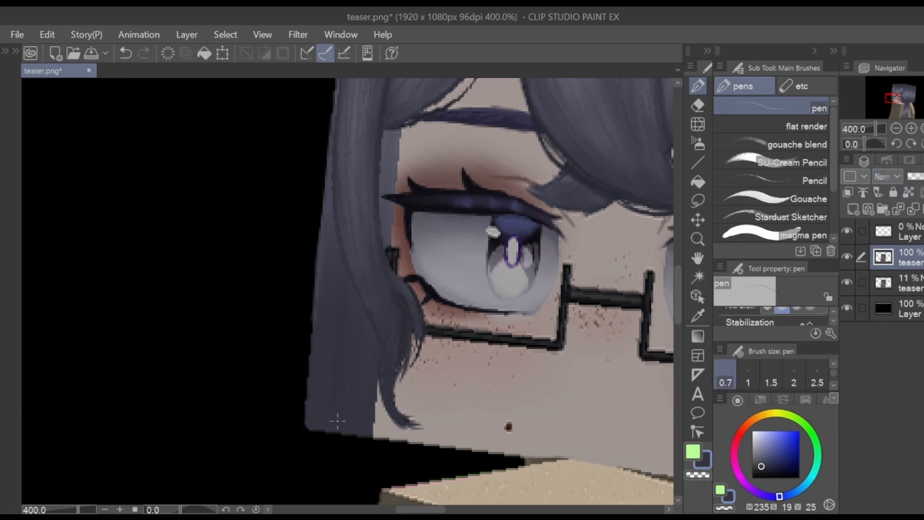
- Smooth the face's lower edge with an enlarged pen and sampled skin tone, and undo the last stroke
key("bracketright")
key("bracketright")
key("bracketright")
key("bracketright")
key("bracketright")
left_click(380, 429, "alt")
left_click_drag(381, 438, 501, 452)
key("ctrl+z")
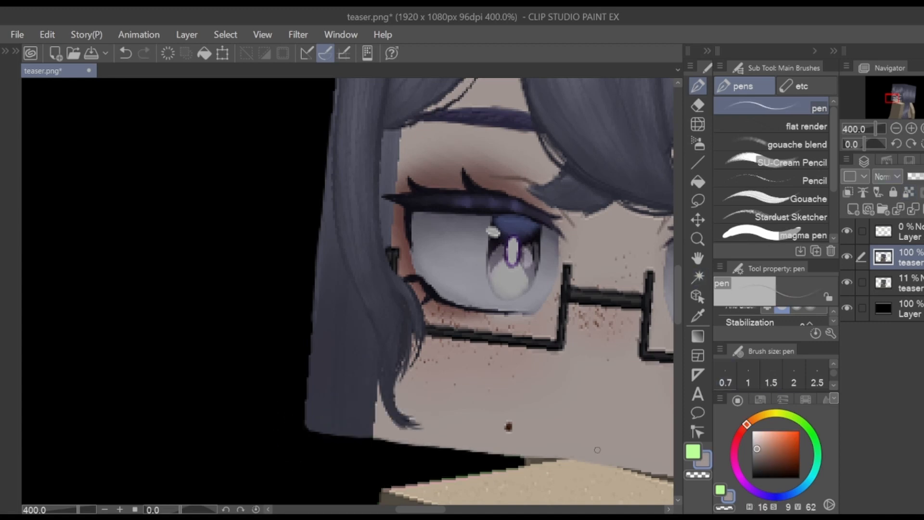
- Touch up the upper edge of the tan front arm below the face with a sampled tan, and undo the last stroke
scroll(529, 433, "down", 3)
left_click(435, 412, "alt")
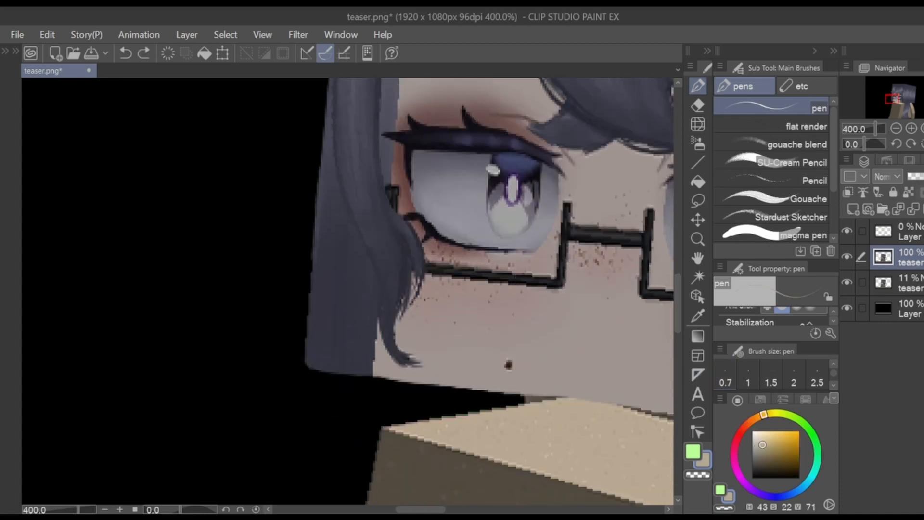
mouse_move(422, 420)
left_mouse_down()
mouse_move(488, 412)
mouse_move(475, 413)
left_mouse_up()
key("ctrl+z")
- Curve the front arm's outer side edge inward with Liquify
scroll(506, 433, "down", 3)
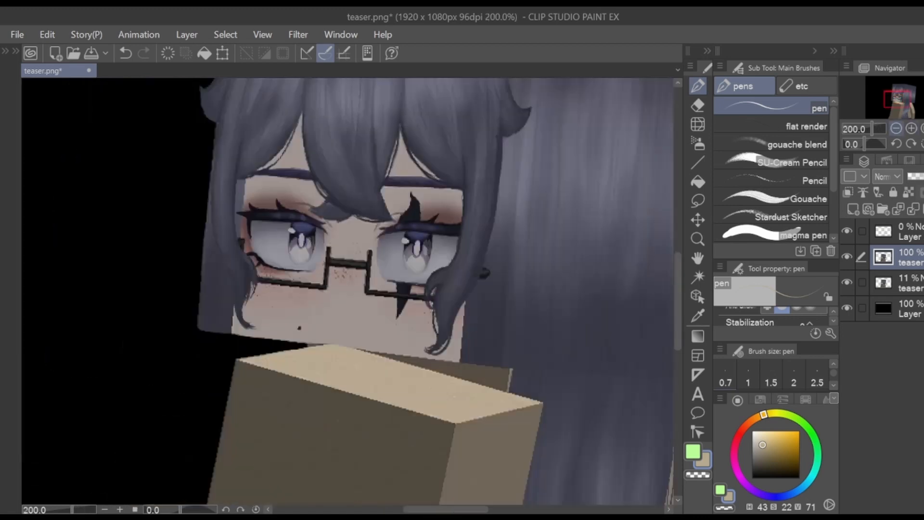
scroll(505, 433, "down", 1)
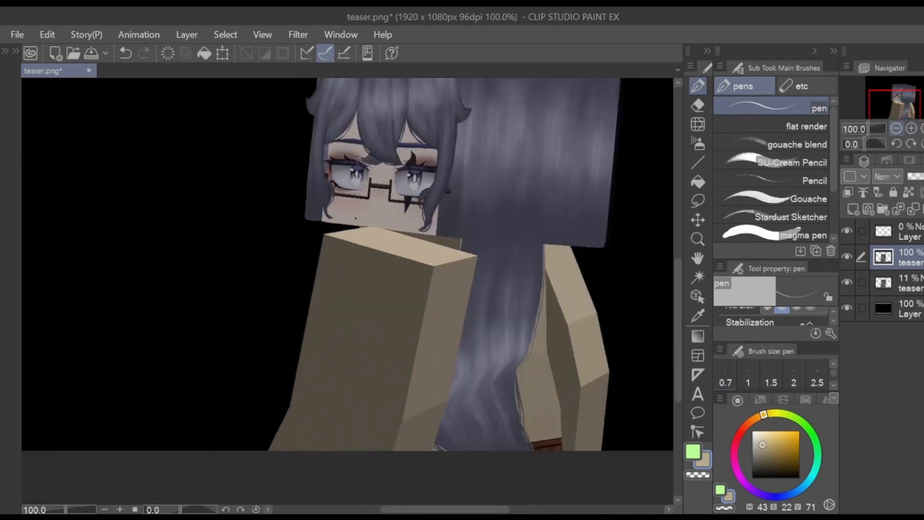
left_click(698, 124)
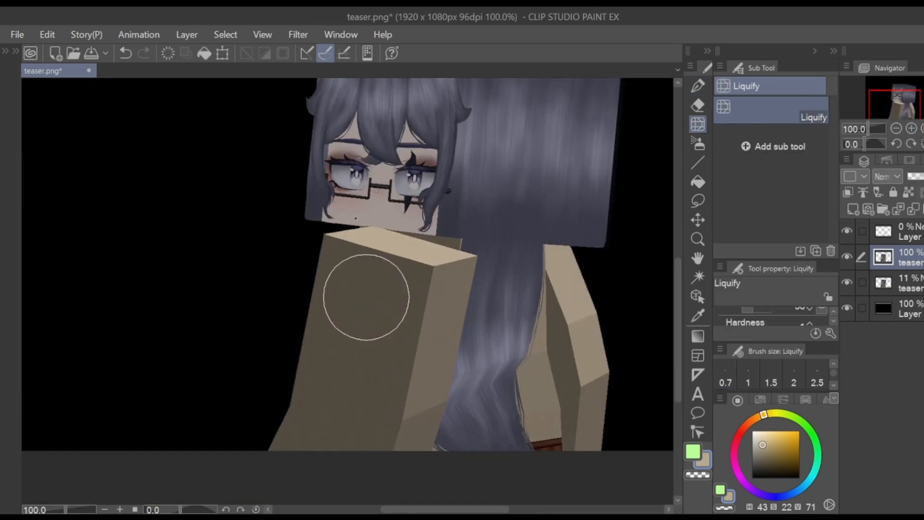
mouse_move(285, 274)
left_mouse_down()
mouse_move(280, 381)
mouse_move(267, 404)
mouse_move(282, 414)
mouse_move(261, 426)
mouse_move(281, 370)
left_mouse_up()
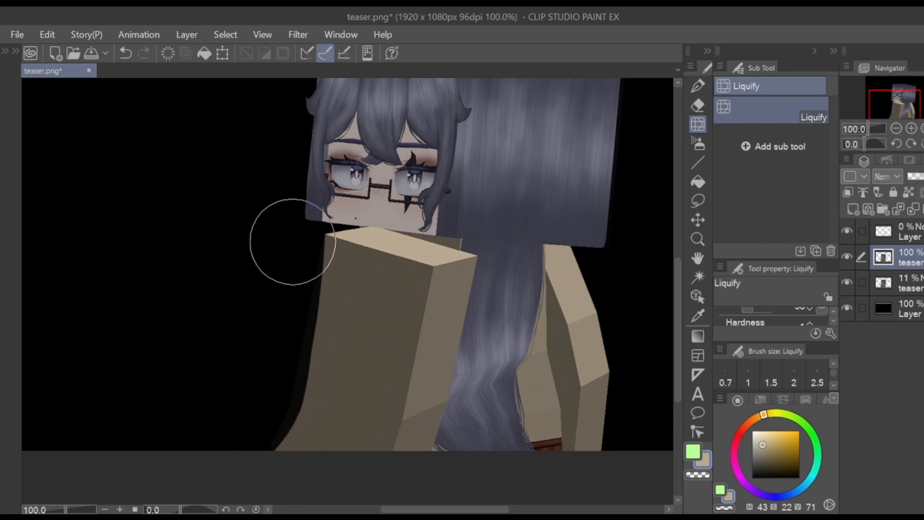
- Round off the front arm's upper outer corner with a reduced Liquify brush
key("bracketleft")
key("bracketleft")
key("bracketleft")
key("bracketleft")
key("bracketleft")
left_click_drag(306, 238, 375, 222)
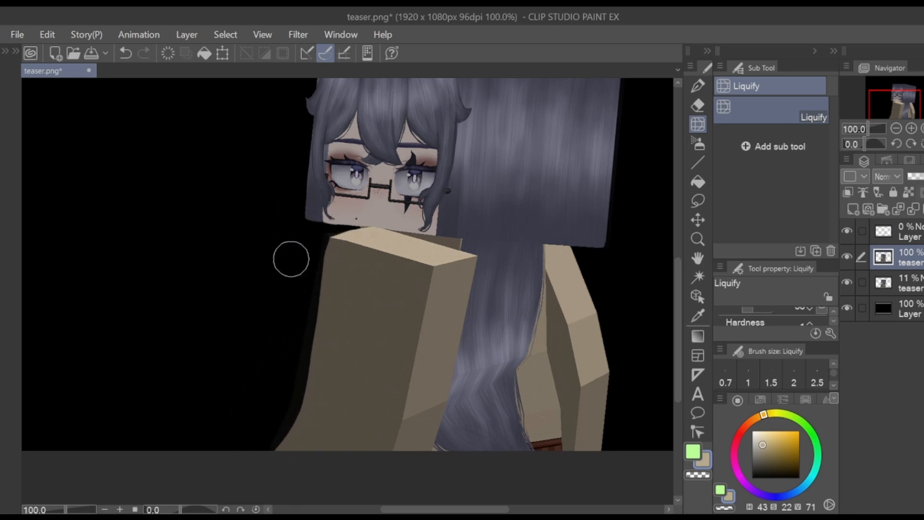
mouse_move(292, 259)
left_mouse_down()
mouse_move(317, 251)
mouse_move(325, 268)
mouse_move(350, 276)
left_mouse_up()
- Reshape the front arm's lower part and nudge the rear arm's elbow inward with an enlarged Liquify brush
key("bracketright")
key("bracketright")
key("bracketright")
key("bracketright")
key("bracketright")
mouse_move(291, 315)
left_mouse_down()
mouse_move(316, 270)
mouse_move(303, 383)
left_mouse_up()
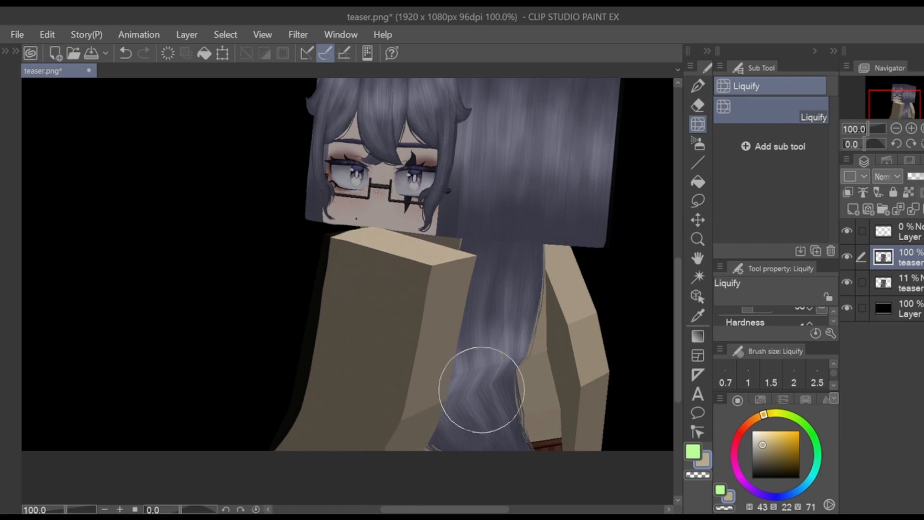
mouse_move(618, 376)
left_mouse_down()
mouse_move(548, 384)
mouse_move(556, 412)
mouse_move(618, 403)
left_mouse_up()
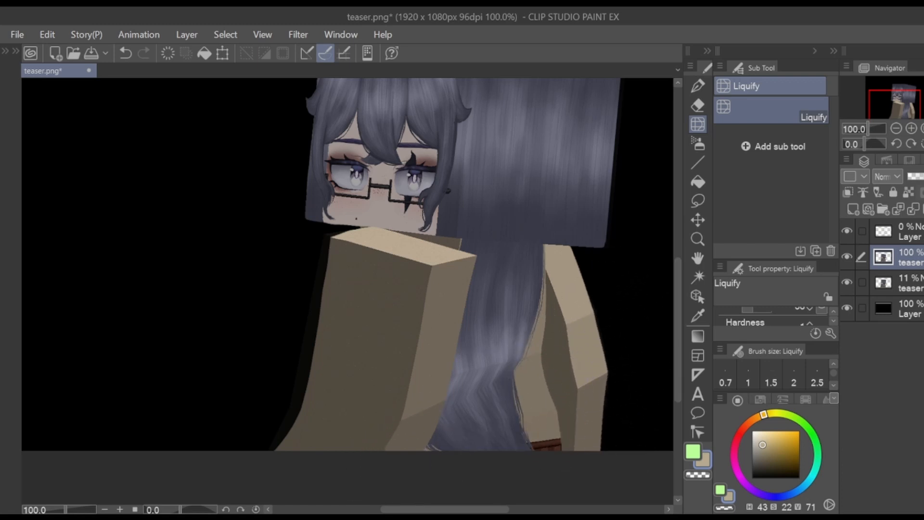
left_click(697, 87)
left_click_drag(506, 216, 472, 295)
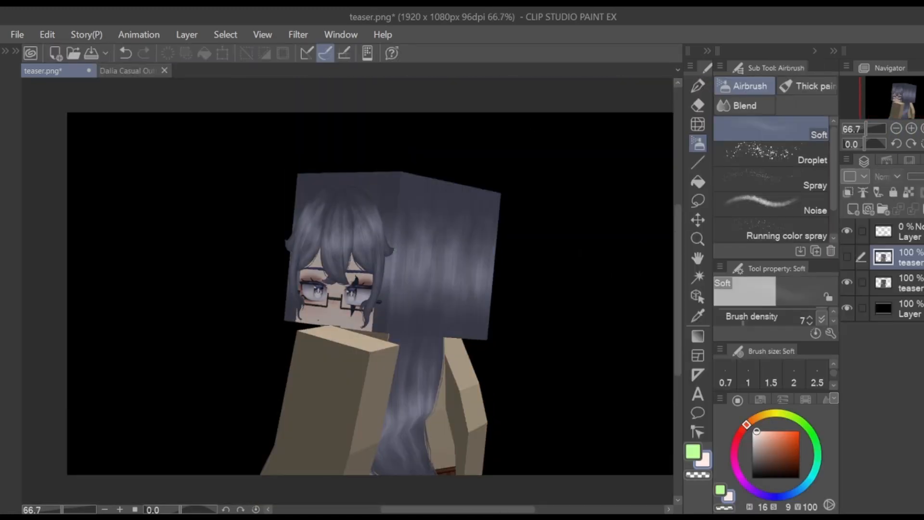
scroll(428, 226, "up", 2)
left_click(698, 124)
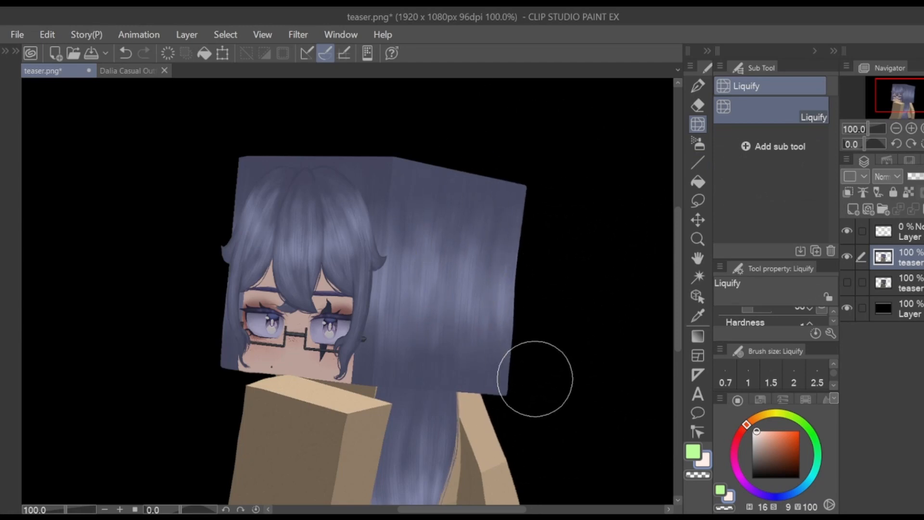
scroll(532, 283, "down", 2)
scroll(309, 309, "up", 6)
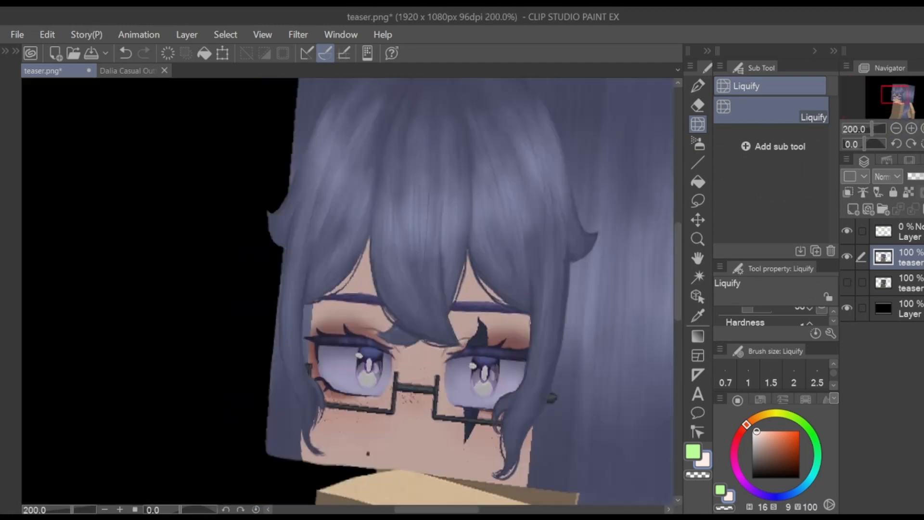
- Redraw the glasses' lower rims, bridge and nose-side uprights with the pen in near-black tones
key("p")
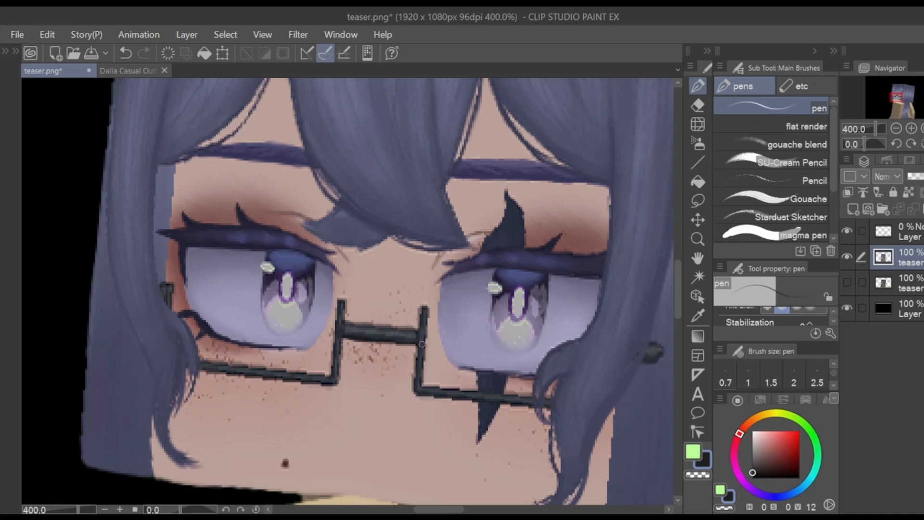
left_click_drag(445, 394, 547, 409)
mouse_move(199, 370)
left_mouse_down()
mouse_move(240, 376)
mouse_move(331, 386)
left_mouse_up()
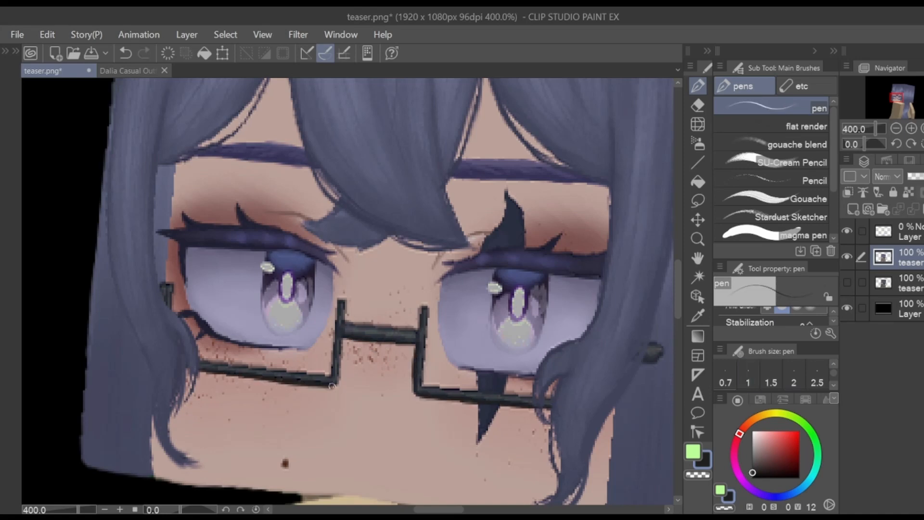
left_click_drag(375, 326, 420, 330)
mouse_move(425, 308)
left_mouse_down()
mouse_move(422, 385)
mouse_move(540, 399)
left_mouse_up()
left_click_drag(202, 361, 229, 366)
left_click(385, 333, "alt")
left_click_drag(423, 312, 422, 339)
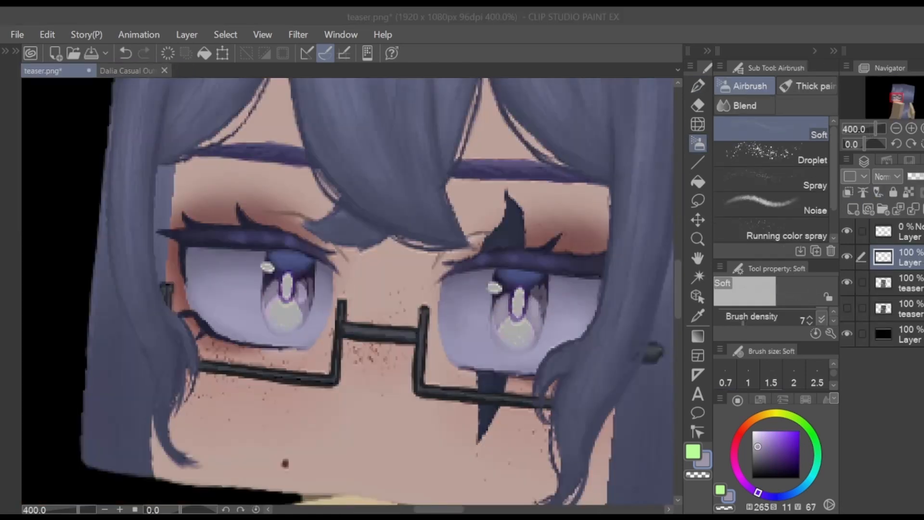
- Paint white highlights in both pupils with the soft airbrush and pen, and whiten the small glints beside them
left_click(752, 432)
left_click_drag(518, 290, 517, 316)
left_click_drag(288, 273, 287, 298)
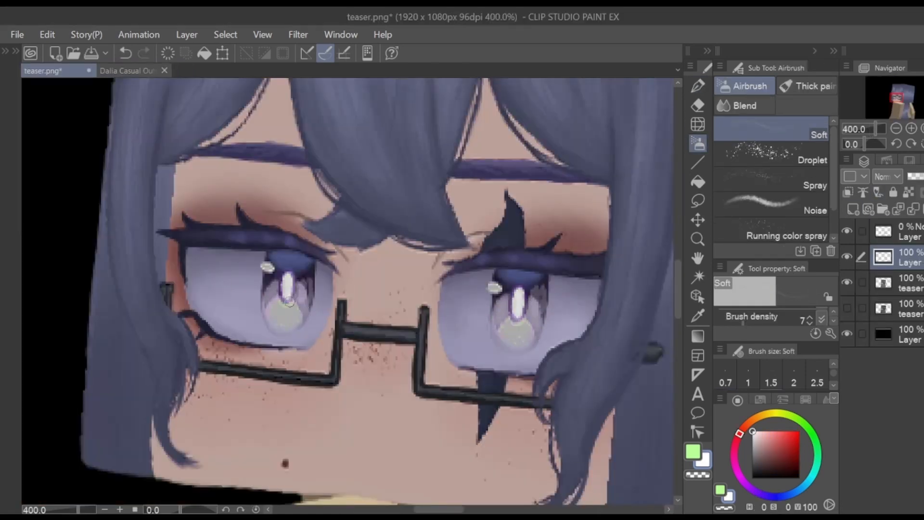
key("p")
left_click_drag(261, 265, 273, 268)
left_click_drag(487, 288, 501, 290)
left_click_drag(519, 289, 518, 315)
left_click_drag(288, 275, 288, 296)
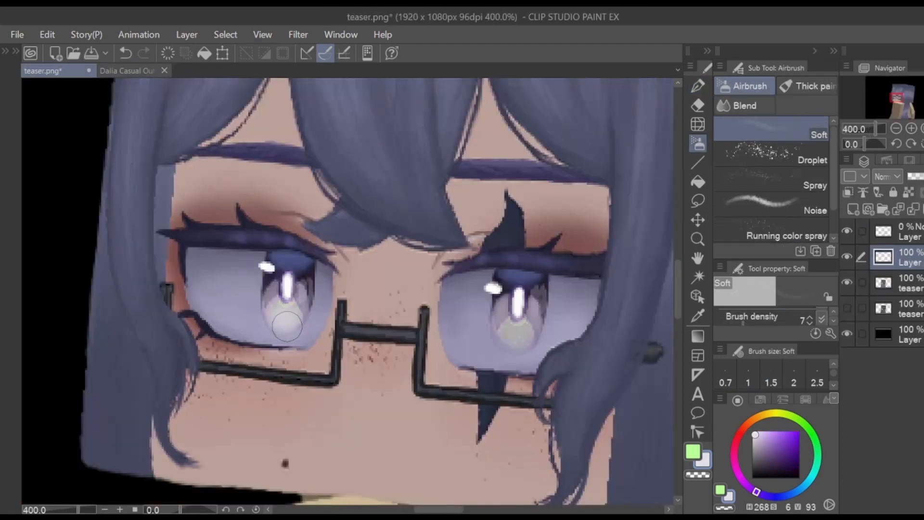
- Airbrush a soft white glow over both lower irises and the whites of both eyes
left_click_drag(285, 299, 286, 332)
mouse_move(496, 308)
left_mouse_down()
mouse_move(511, 346)
mouse_move(515, 320)
left_mouse_up()
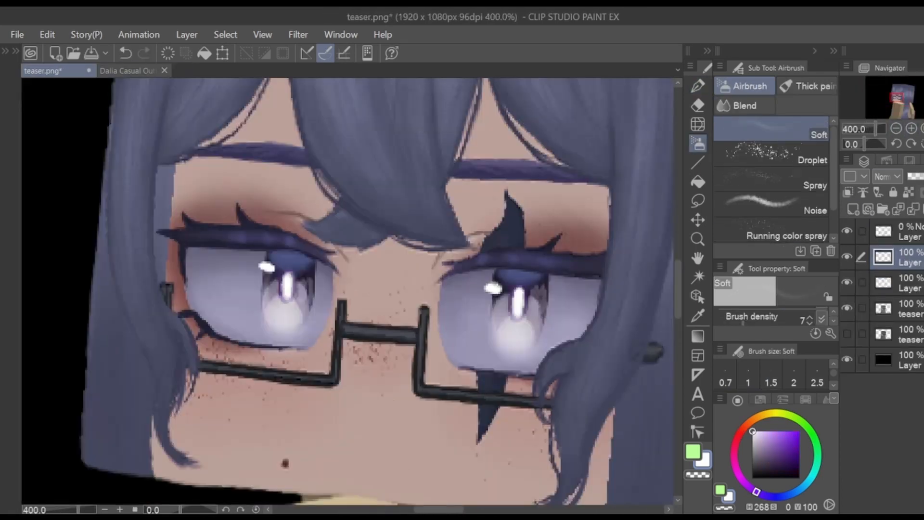
left_click_drag(452, 299, 472, 355)
left_click_drag(585, 327, 587, 302)
mouse_move(196, 258)
left_mouse_down()
mouse_move(238, 258)
mouse_move(255, 329)
left_mouse_up()
mouse_move(318, 277)
left_mouse_down()
mouse_move(316, 327)
mouse_move(287, 335)
left_mouse_up()
left_click_drag(231, 256, 206, 308)
- Set the eye glow layer's opacity to 82% and toggle its visibility to compare the effect
left_click(922, 177)
key("ctrl+minus")
key("ctrl+minus")
key("ctrl+minus")
key("ctrl+minus")
left_click(923, 177)
key("ctrl+plus")
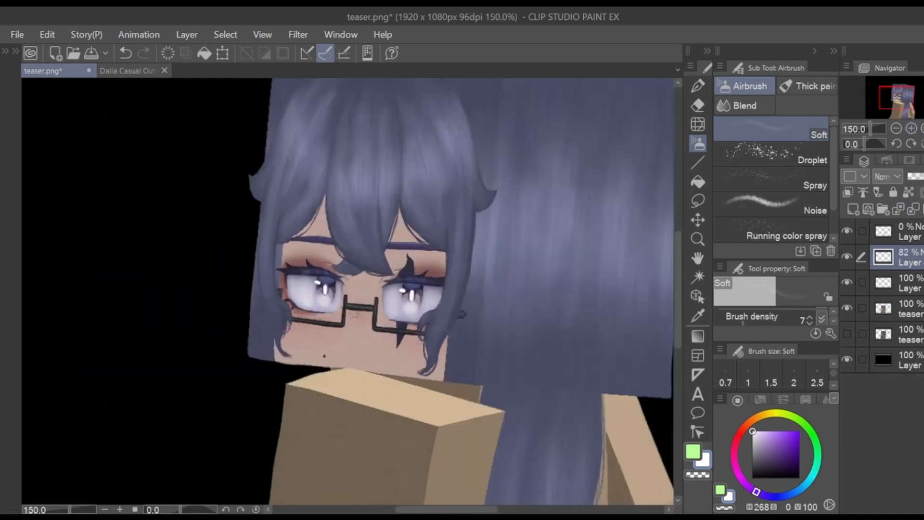
left_click(847, 256)
left_click(846, 257)
- Soften the iris glow with the Soft eraser, and merge both eye layers down into the character layer
key("e")
left_click(771, 128)
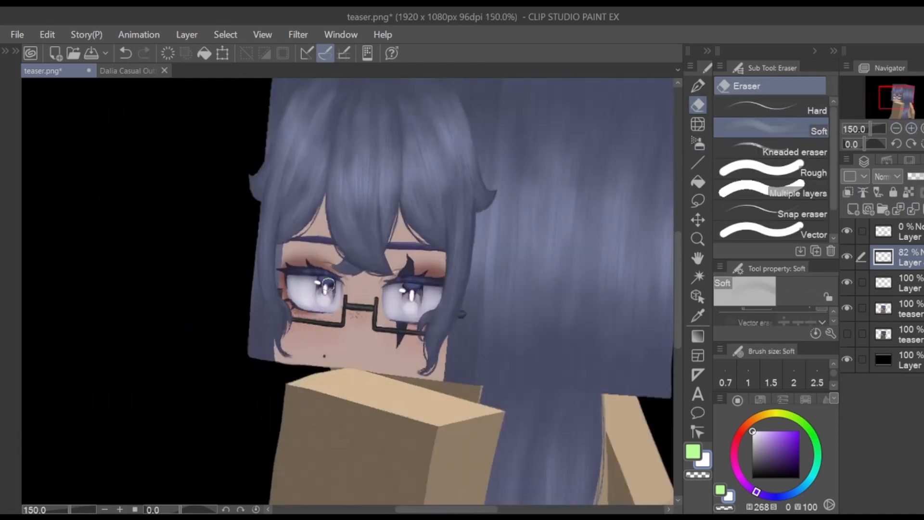
left_click(908, 283)
left_click(914, 209)
left_click(909, 257)
left_click(913, 209)
left_click(911, 128)
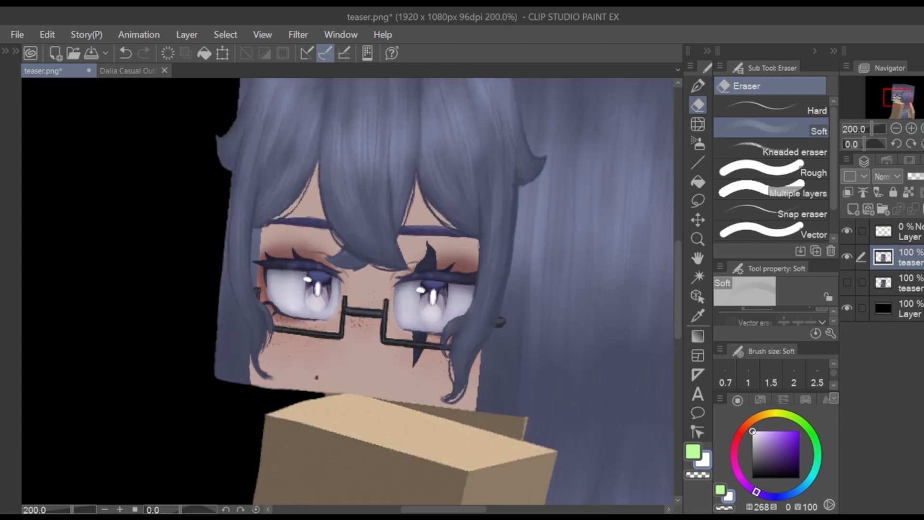
- Tint the irises and upper lash lines violet with the soft airbrush on a new Overlay layer
left_click(853, 209)
left_click(698, 144)
left_click(778, 431)
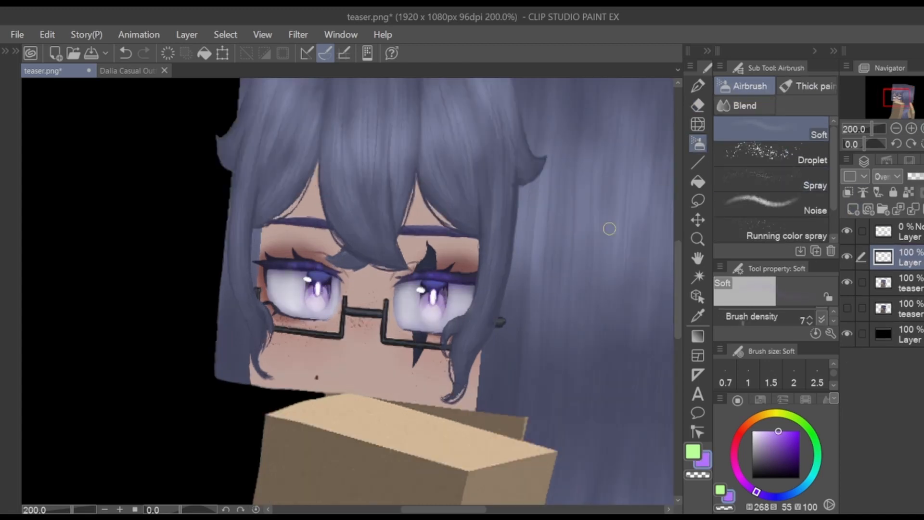
left_click(511, 225, "alt")
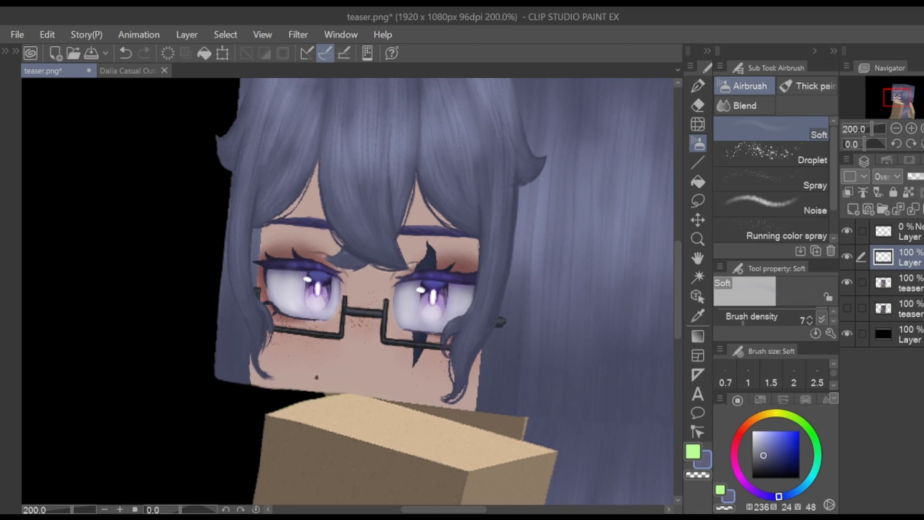
left_click(908, 231)
left_click(921, 177)
key("ctrl+z")
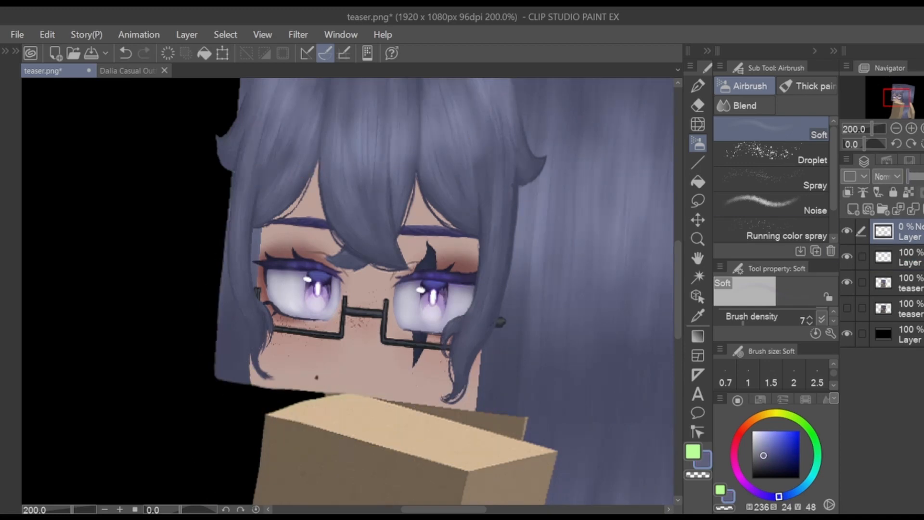
- Adjust the violet Overlay layer's opacity and merge it into the character layer beneath
left_click(909, 257)
left_click(921, 176)
left_click(913, 209)
- Soften the shading break at the front arm's elbow using the gouache blend brush and a sampled brown
mouse_move(366, 433)
left_mouse_down()
mouse_move(352, 160)
mouse_move(408, 202)
left_mouse_up()
left_click(469, 240, "alt")
left_click(698, 86)
left_click(774, 145)
left_click_drag(439, 301, 446, 275)
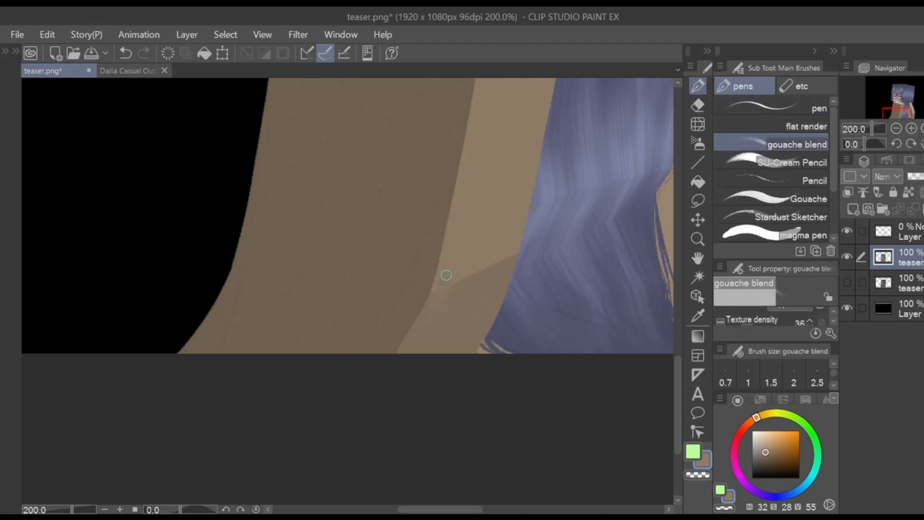
- Blend the rear arm's elbow shading with sampled tans and transparent pixels locked, undoing one stroke
mouse_move(451, 340)
left_mouse_down()
mouse_move(402, 390)
mouse_move(187, 428)
left_mouse_up()
left_click(501, 161, "alt")
mouse_move(501, 191)
left_mouse_down()
mouse_move(497, 152)
mouse_move(527, 153)
mouse_move(518, 169)
left_mouse_up()
left_click(908, 193)
mouse_move(521, 305)
left_mouse_down()
mouse_move(522, 330)
mouse_move(579, 276)
mouse_move(548, 312)
mouse_move(546, 357)
left_mouse_up()
key("ctrl+z")
left_click(526, 332, "alt")
- Curve the rear arm's inner edge and lower outer edge with Liquify, and unlock the layer's transparent pixels
left_click(698, 124)
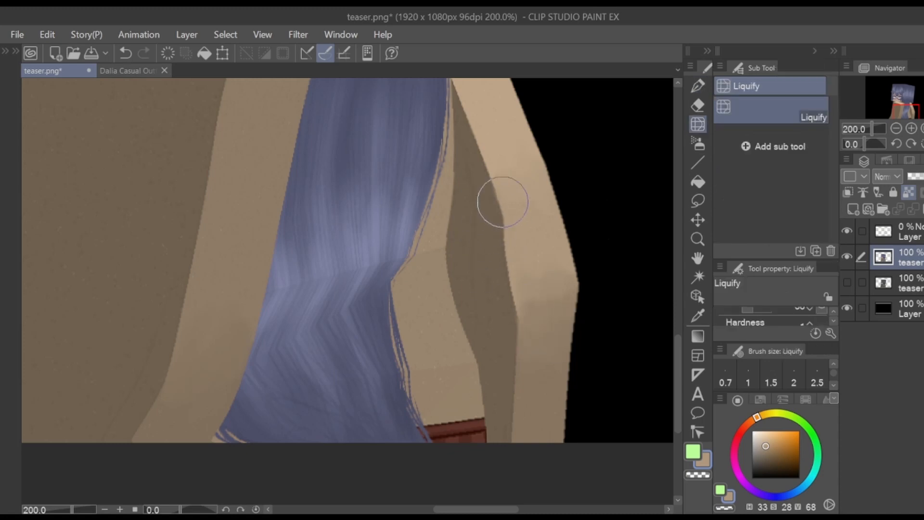
left_click_drag(501, 201, 527, 284)
left_click_drag(591, 412, 584, 408)
left_click(908, 193)
- Undo the last edit and smooth the rear arm's outer edge above the elbow with the pen and a sampled tan
key("p")
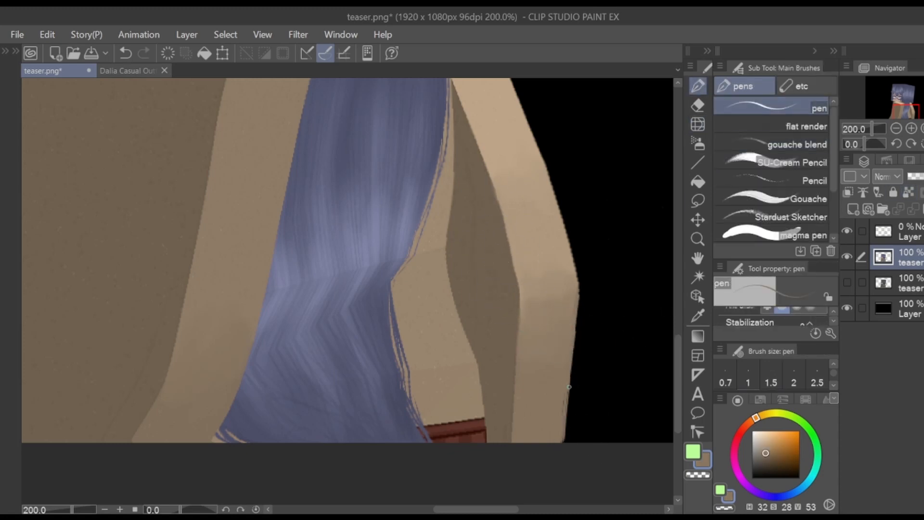
left_click_drag(568, 250, 530, 390)
left_click(474, 255, "alt")
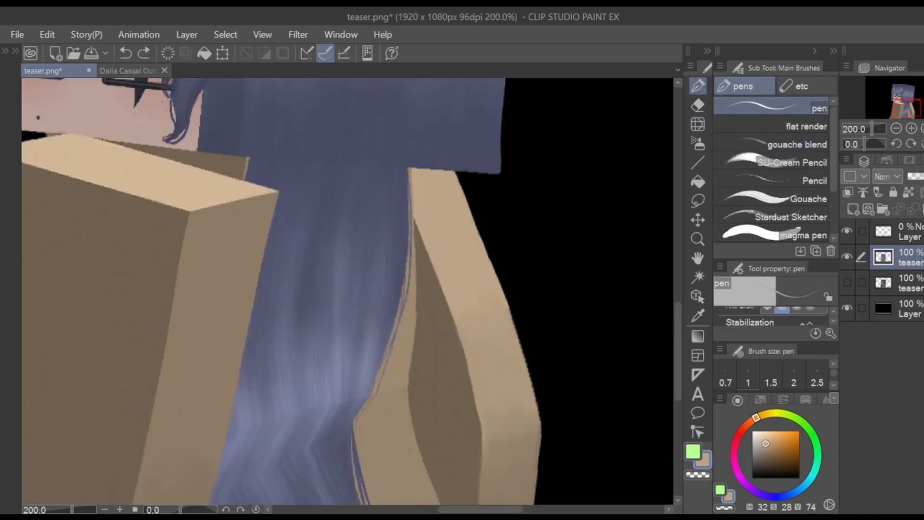
key("ctrl+z")
key("ctrl+plus")
key("ctrl+plus")
left_click_drag(577, 424, 420, 375)
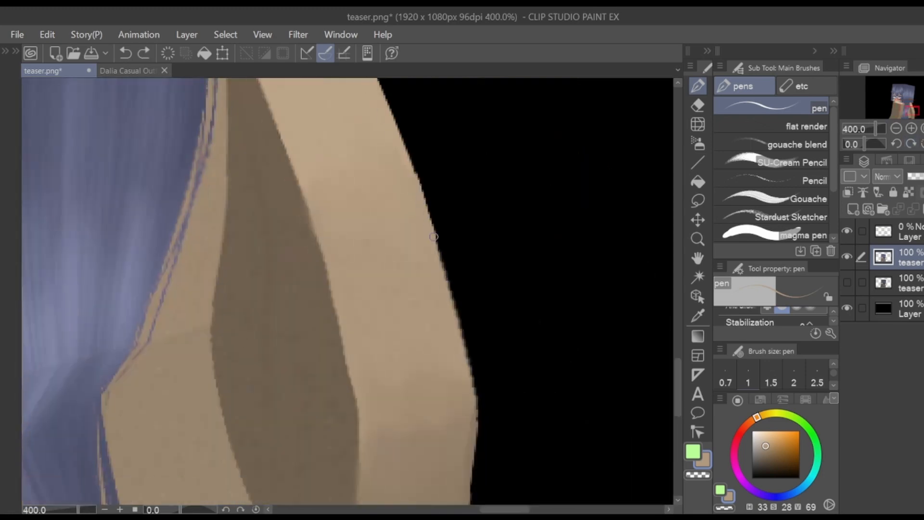
left_click_drag(430, 234, 482, 413)
- Smooth the tan area's edge beside the long hair with a sampled tan, and soften the hair's angular bend with gouache blend
left_click_drag(193, 337, 576, 252)
left_click(584, 241, "alt")
left_click_drag(605, 174, 596, 264)
left_click(770, 144)
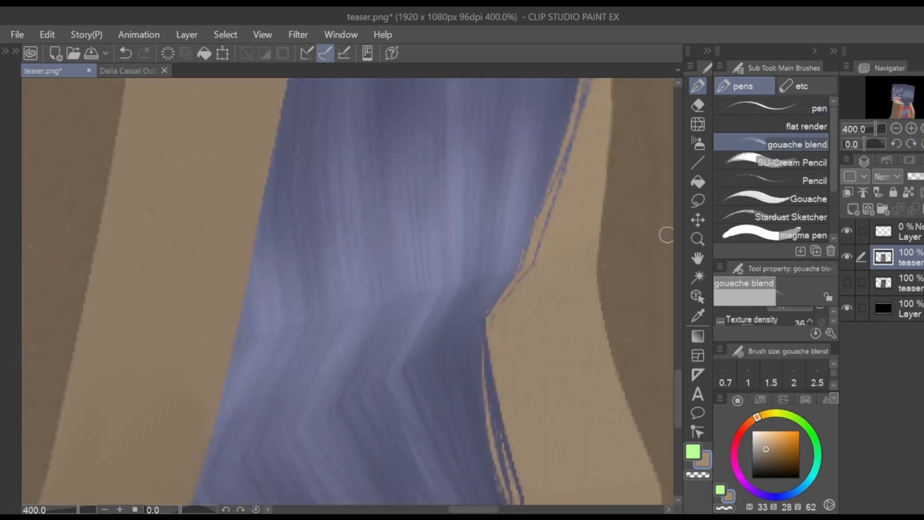
key("ctrl+minus")
key("ctrl+minus")
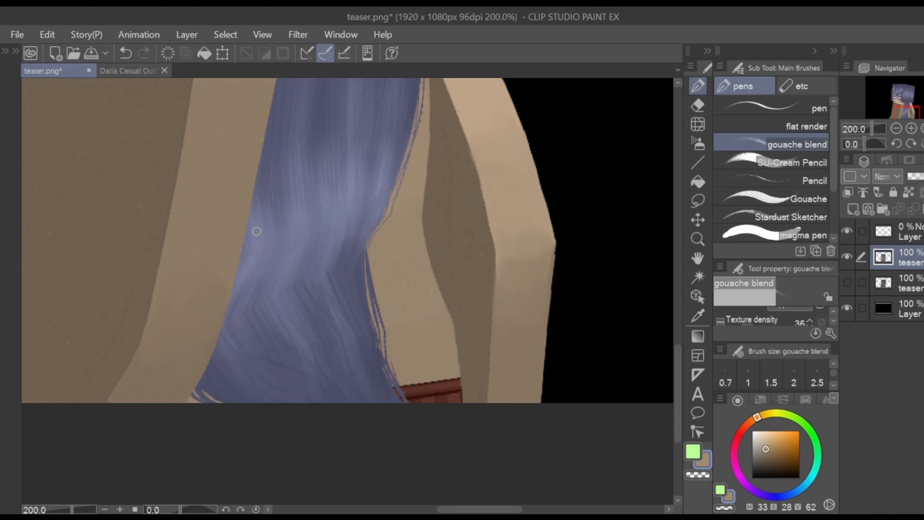
- Pull the rear arm's inner and lower edges toward the hair with Liquify, and reduce the Liquify brush
key("j")
left_click_drag(469, 255, 454, 289)
left_click_drag(474, 329, 459, 344)
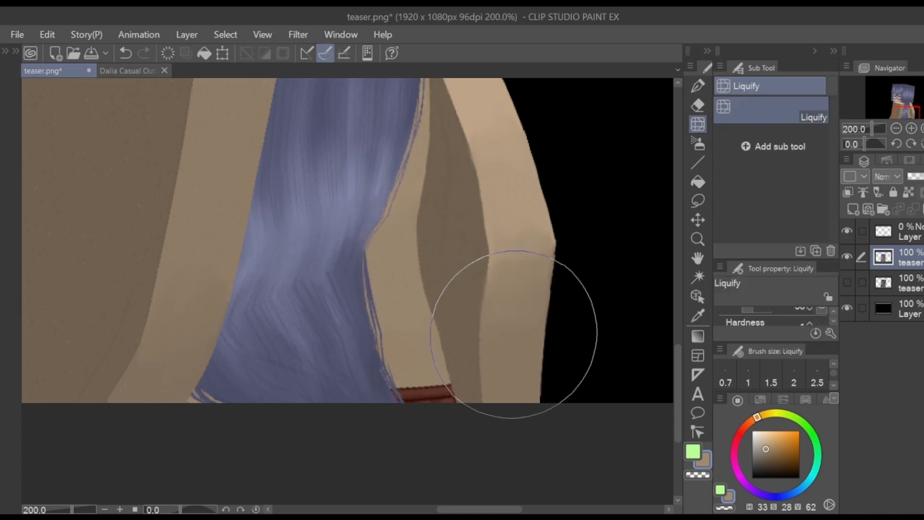
key("bracketleft")
key("bracketleft")
key("bracketleft")
key("bracketleft")
key("bracketleft")
key("bracketleft")
key("ctrl+minus")
key("ctrl+minus")
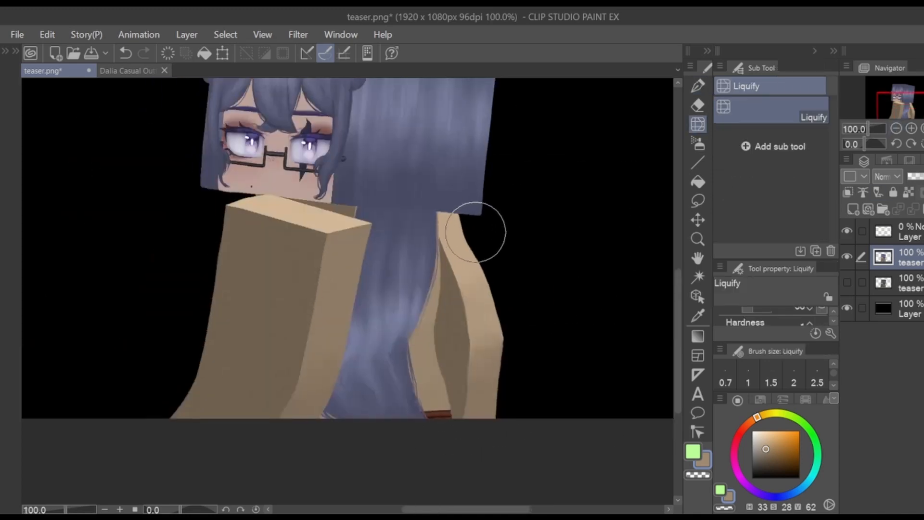
mouse_move(456, 215)
left_mouse_down()
mouse_move(551, 269)
mouse_move(525, 243)
left_mouse_up()
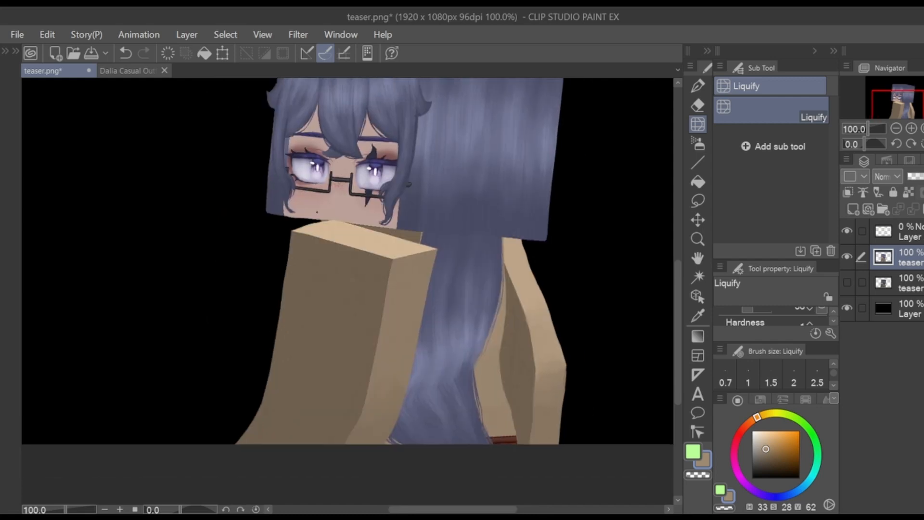
- Paint an upturned strand at the long hair's lower end with the pen in a sampled hair blue on a new layer
key("ctrl+plus")
key("ctrl+plus")
key("ctrl+shift+n")
left_click(402, 289, "alt")
key("p")
left_click(770, 106)
mouse_move(491, 317)
left_mouse_down()
mouse_move(453, 324)
mouse_move(489, 270)
mouse_move(474, 336)
mouse_move(476, 323)
mouse_move(448, 316)
left_mouse_up()
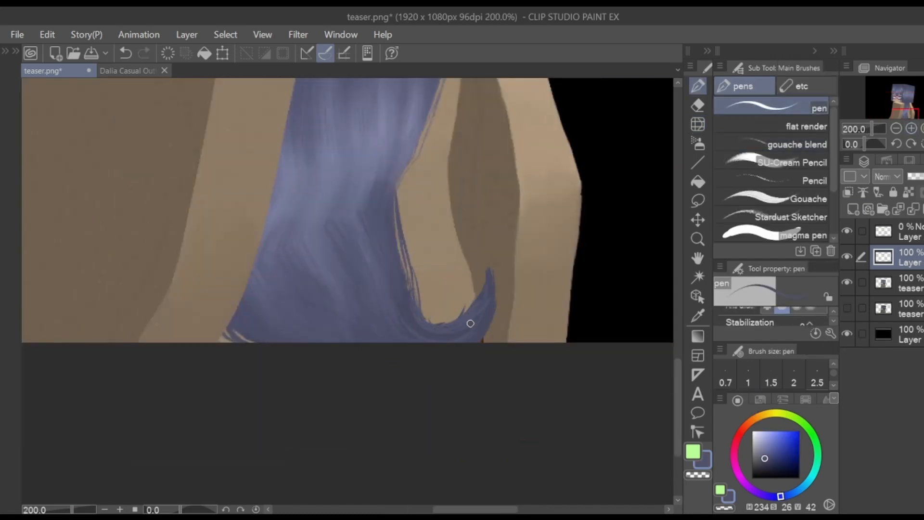
- Touch up the upturned strand's lower edge with the pen in a sampled hair blue at brush size 2
left_click(470, 323, "alt")
key("period")
key("period")
key("comma")
key("comma")
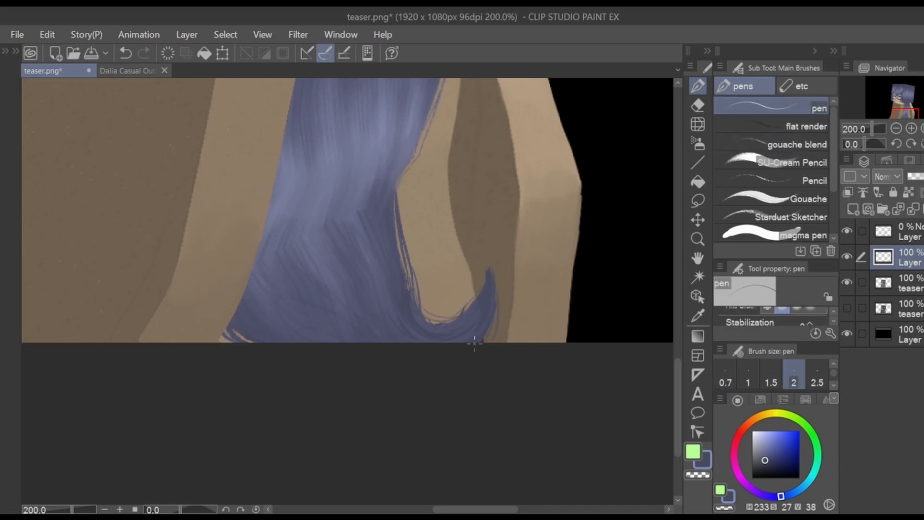
- Fill the glasses lens nearer the long hair with solid white on a new layer, using an enlarged pen
left_click_drag(366, 193, 553, 433)
key("ctrl+minus")
key("ctrl+minus")
key("ctrl+minus")
key("ctrl+plus")
key("ctrl+plus")
key("ctrl+plus")
key("ctrl+plus")
key("ctrl+plus")
left_click(752, 436)
key("ctrl+shift+n")
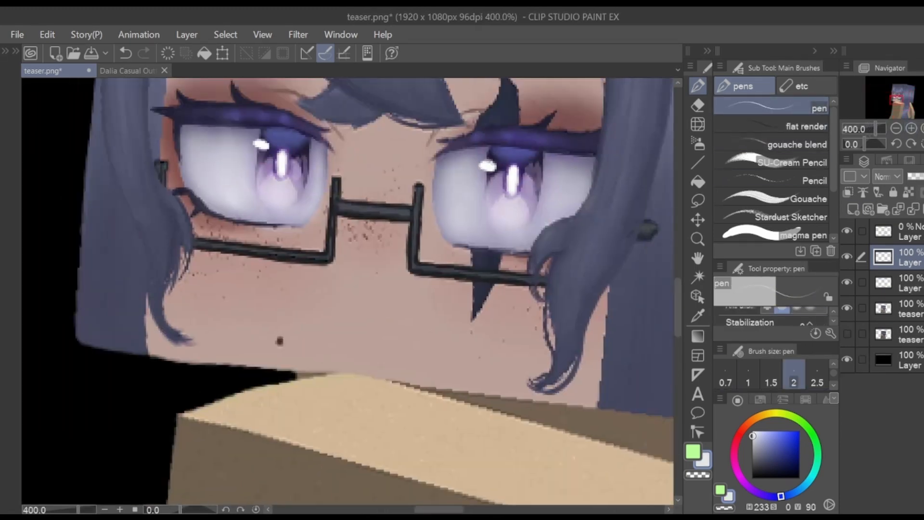
left_click(753, 431)
key("bracketright")
key("bracketright")
key("bracketright")
key("bracketright")
mouse_move(422, 192)
left_mouse_down()
mouse_move(447, 266)
mouse_move(556, 274)
left_mouse_up()
left_click_drag(423, 188, 602, 205)
mouse_move(426, 199)
left_mouse_down()
mouse_move(470, 258)
mouse_move(515, 215)
mouse_move(578, 213)
mouse_move(573, 269)
left_mouse_up()
- Fill the other glasses lens with solid white up to its frame, redoing the unsatisfactory strokes
left_click_drag(332, 181, 172, 163)
key("ctrl+z")
mouse_move(331, 179)
left_mouse_down()
mouse_move(167, 186)
mouse_move(185, 230)
mouse_move(308, 246)
mouse_move(332, 180)
left_mouse_up()
key("ctrl+z")
mouse_move(168, 169)
left_mouse_down()
mouse_move(224, 221)
mouse_move(308, 197)
mouse_move(308, 222)
left_mouse_up()
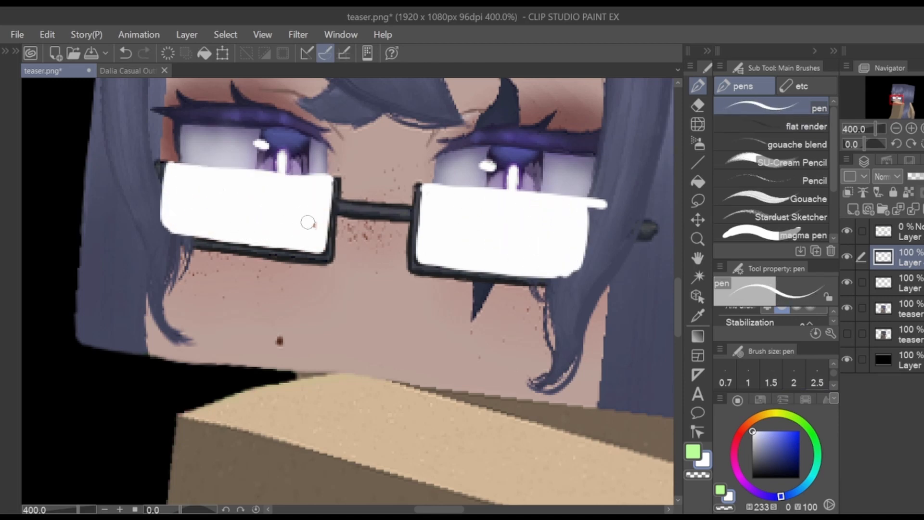
- Set the white lens layer to Add blending and erase its overlap on the side hair strands with the Hard eraser
left_click(886, 176)
left_click(890, 313)
left_click_drag(920, 176, 915, 176)
key("e")
left_click(771, 107)
key("bracketright")
mouse_move(533, 252)
left_mouse_down()
mouse_move(591, 203)
mouse_move(573, 234)
mouse_move(544, 256)
left_mouse_up()
key("bracketleft")
key("bracketright")
mouse_move(573, 257)
left_mouse_down()
mouse_move(571, 271)
mouse_move(570, 249)
left_mouse_up()
key("bracketleft")
left_click_drag(169, 200, 185, 231)
left_click_drag(915, 176, 923, 176)
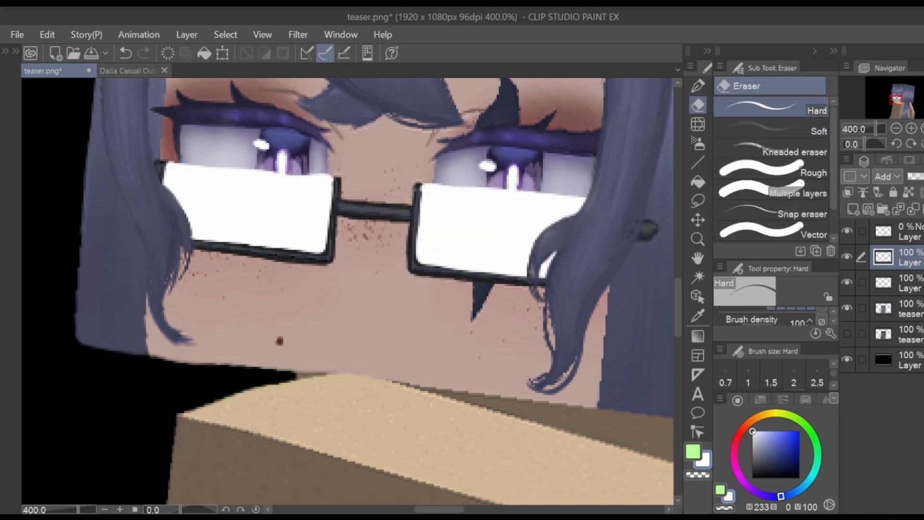
- Soften the lower and upper edges of both white lenses with the Soft eraser, and lower the layer's opacity to 30%
left_click(770, 128)
left_click_drag(416, 245, 528, 280)
mouse_move(194, 242)
left_mouse_down()
mouse_move(251, 249)
mouse_move(334, 181)
left_mouse_up()
key("bracketright")
key("bracketright")
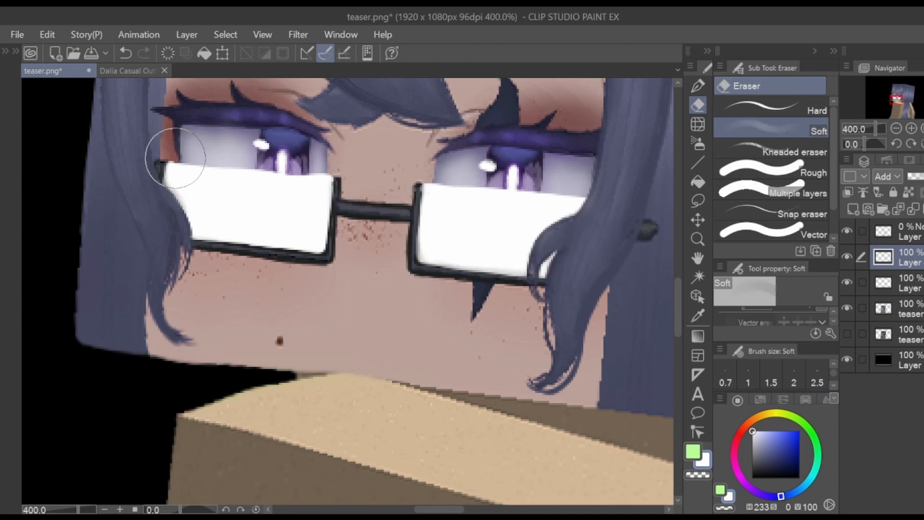
key("bracketleft")
left_click_drag(168, 156, 327, 170)
left_click_drag(573, 191, 426, 185)
left_click_drag(922, 176, 918, 176)
- Create a new Normal layer at 51% opacity above the lens glare layer
left_click(698, 86)
left_click(853, 208)
left_click(896, 129)
left_click(896, 128)
left_click(896, 129)
left_click(896, 128)
left_click(896, 129)
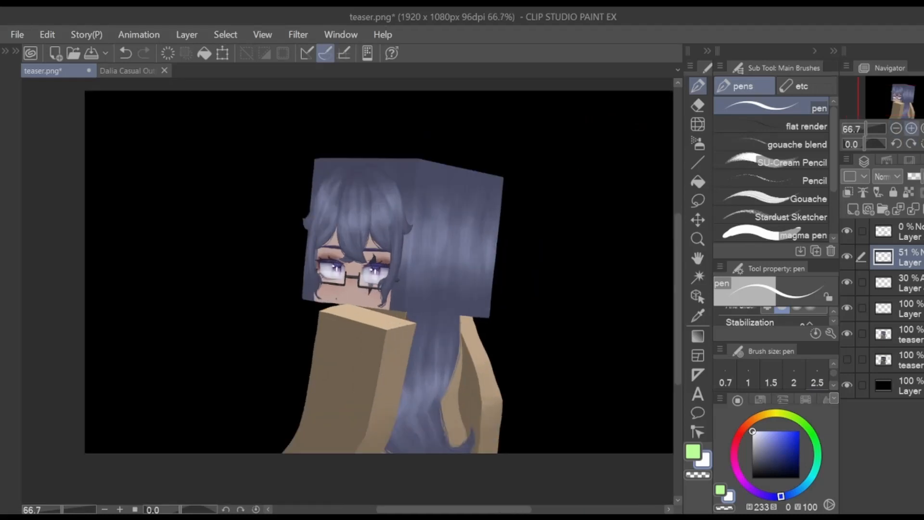
left_click(911, 128)
left_click(896, 128)
left_click_drag(356, 289, 352, 281)
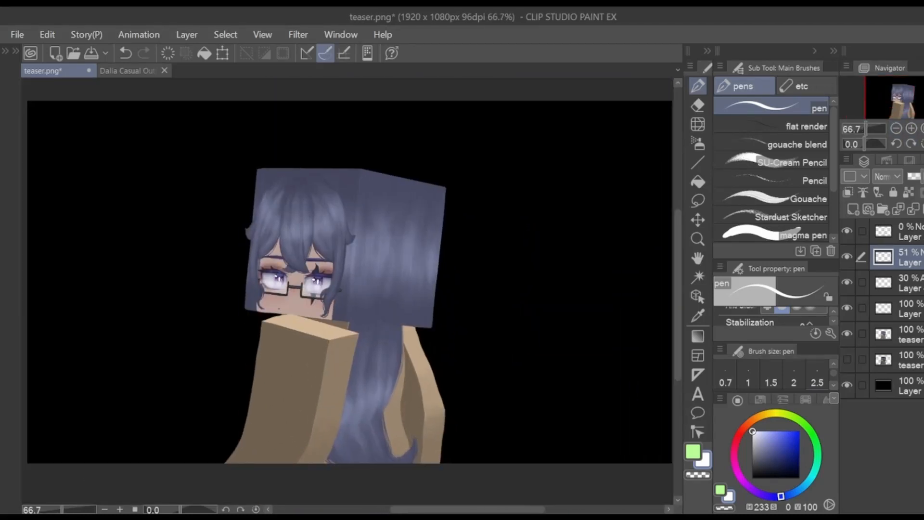
- Sample a tan from the open Dalia Casual document and try it on the front arm in teaser.png
left_click(127, 71)
left_click(269, 111, "alt")
left_click(48, 71)
left_click_drag(309, 412, 325, 373)
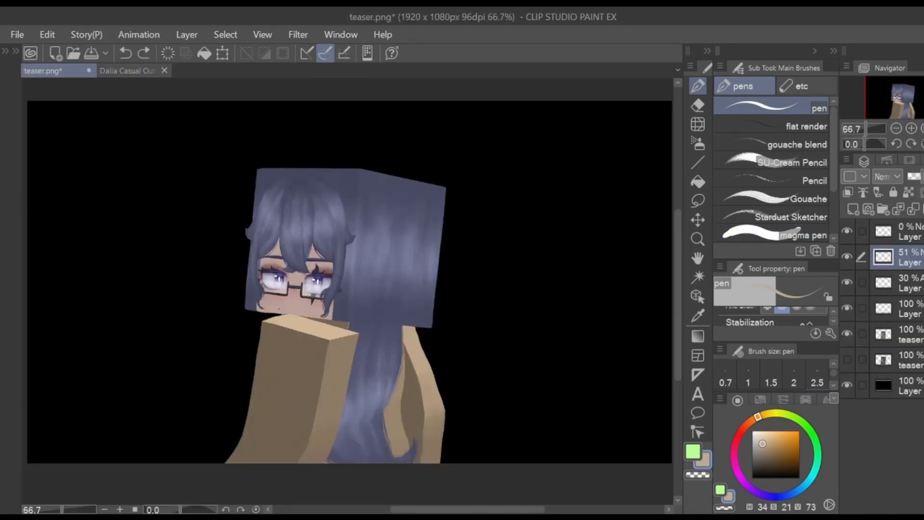
- Merge the strand and lens layers down into the character layer
key("ctrl+e")
key("ctrl+e")
key("ctrl+e")
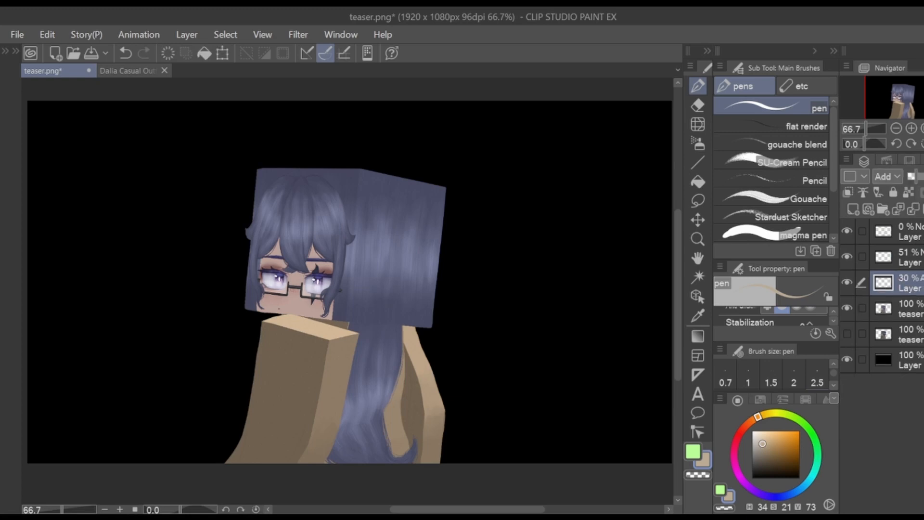
- Try smoothing the long hair's inner edge around its bend with pen strokes in sampled hair blues
scroll(362, 299, "up", 2)
left_click(446, 368, "alt")
mouse_move(458, 360)
left_mouse_down()
mouse_move(454, 420)
mouse_move(535, 216)
left_mouse_up()
double_click(896, 128)
triple_click(910, 129)
left_click(552, 332, "alt")
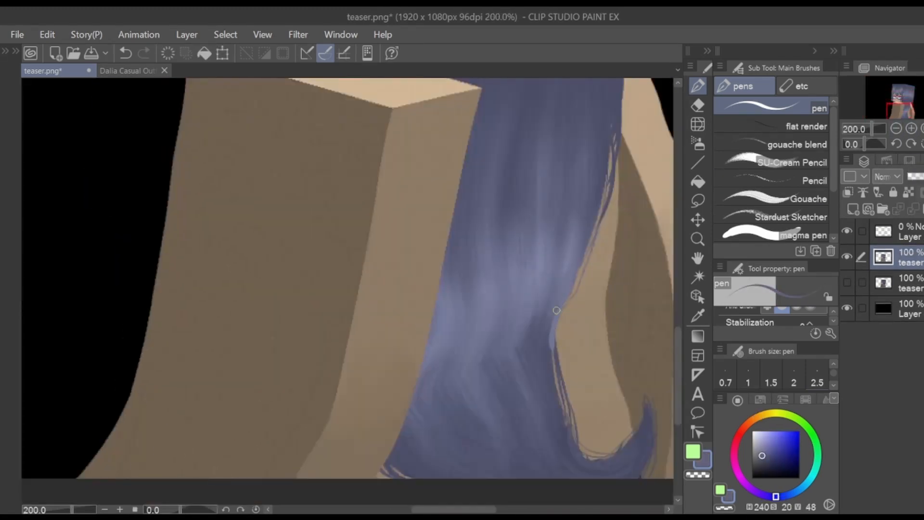
left_click_drag(558, 310, 555, 359)
left_click(563, 293, "alt")
mouse_move(592, 230)
left_mouse_down()
mouse_move(571, 297)
mouse_move(556, 313)
left_mouse_up()
scroll(571, 297, "down", 2)
mouse_move(435, 207)
left_mouse_down()
mouse_move(428, 286)
mouse_move(480, 298)
left_mouse_up()
- Try reshaping the front arm's upper corner with Liquify and undo the stroke
key("j")
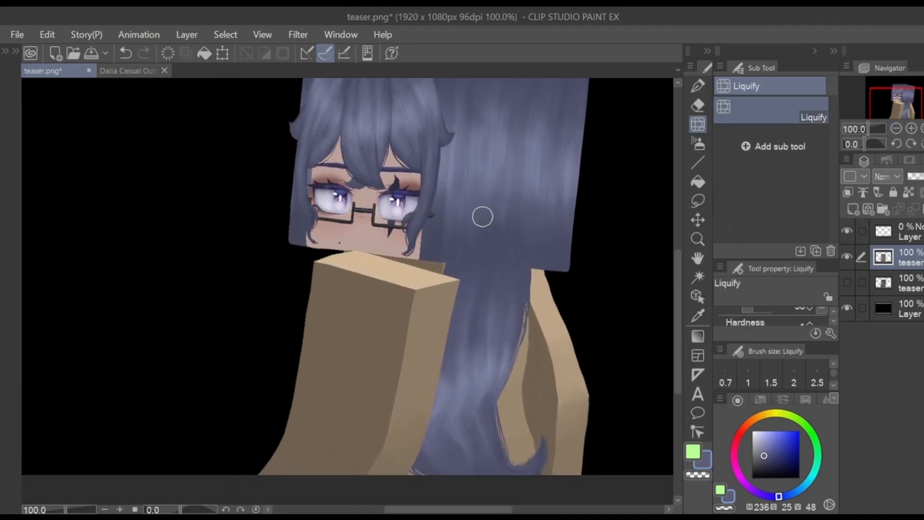
left_click_drag(308, 298, 334, 252)
key("ctrl+z")
mouse_move(269, 228)
left_mouse_down()
mouse_move(277, 187)
mouse_move(308, 264)
mouse_move(268, 424)
left_mouse_up()
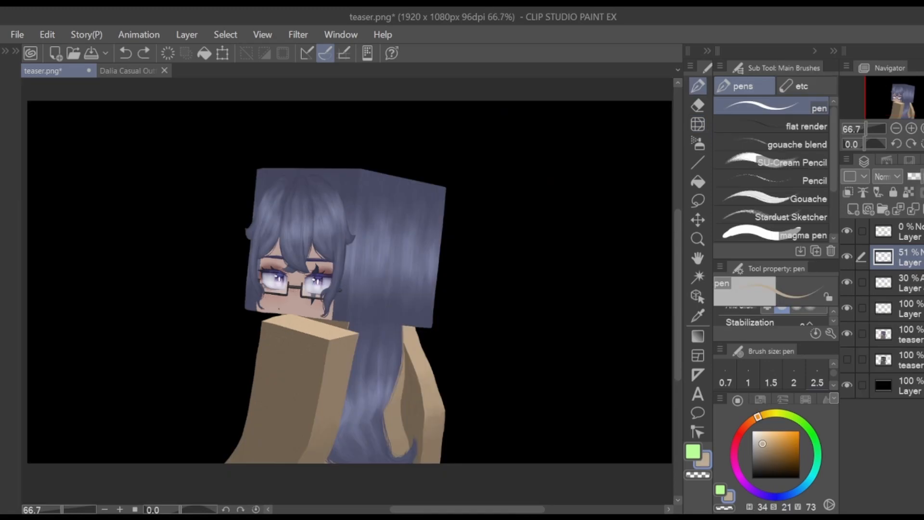
- Compare the lens glare by toggling its visibility, and merge the strand, 30% Add and 51% layers down into the character layer
left_click(909, 309)
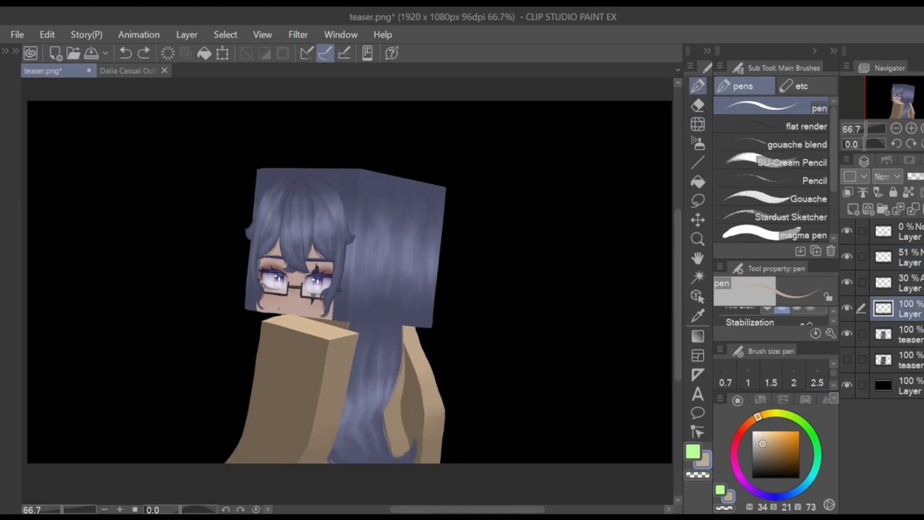
key("ctrl+e")
left_click(847, 282)
left_click(847, 282)
left_click(910, 283)
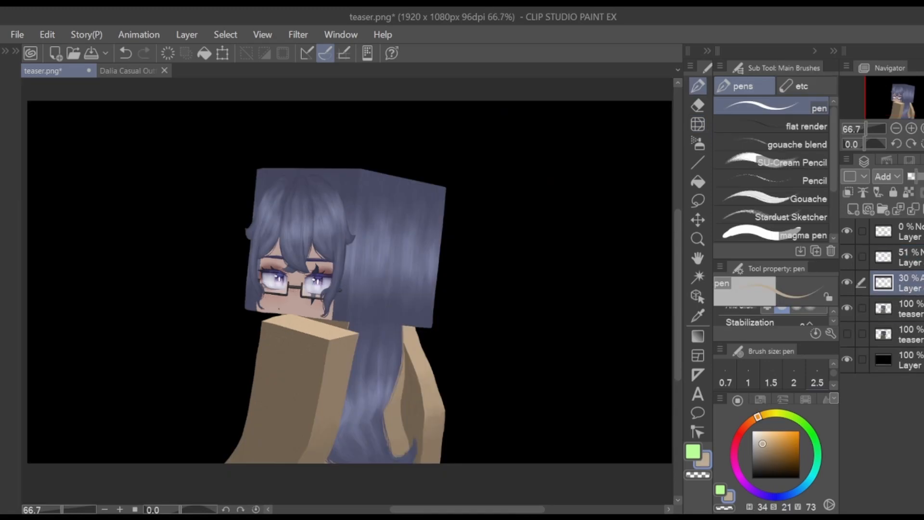
left_click(847, 282)
left_click(847, 282)
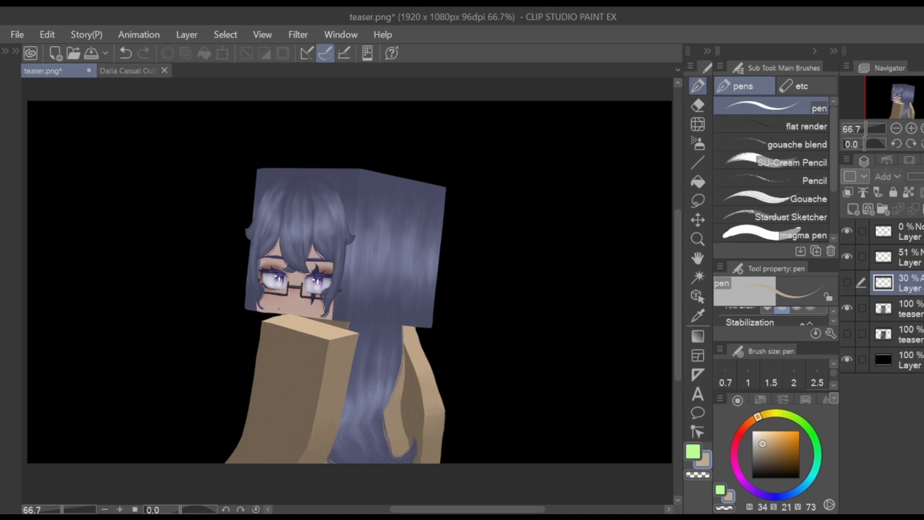
left_click_drag(847, 256, 847, 282)
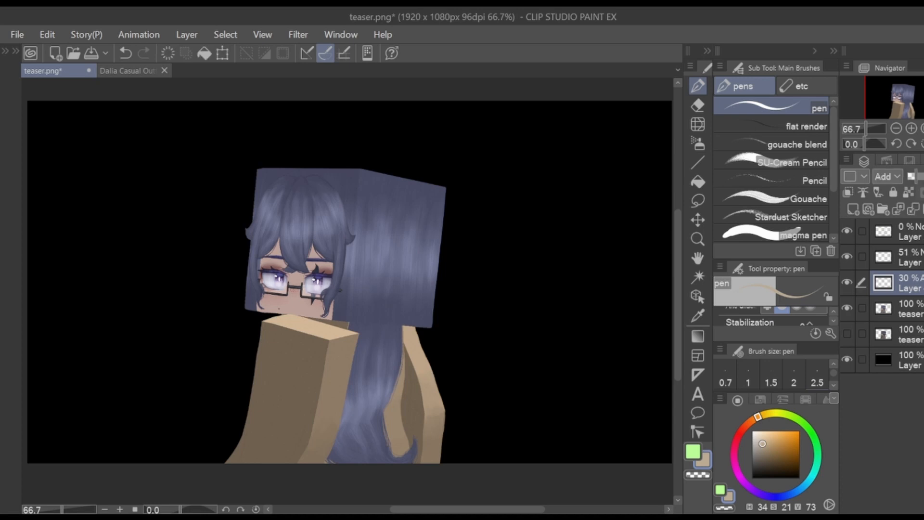
key("ctrl+e")
left_click(910, 257)
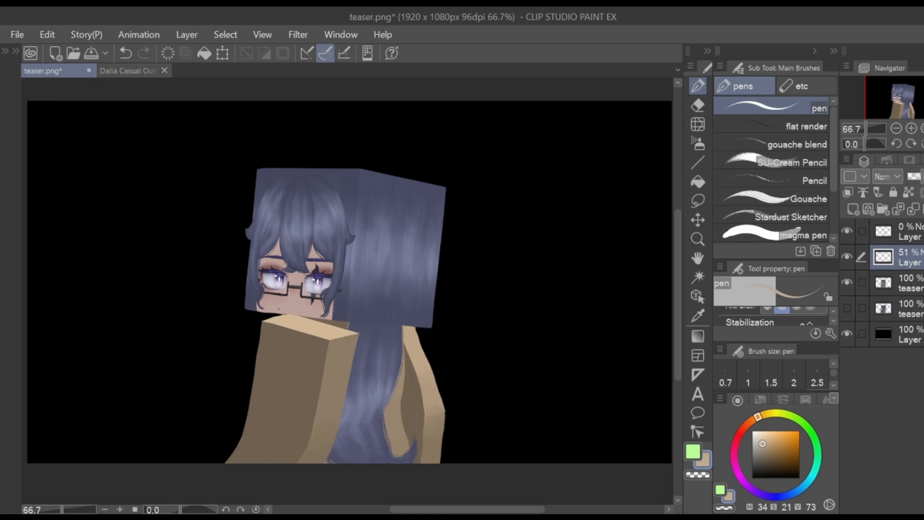
key("ctrl+e")
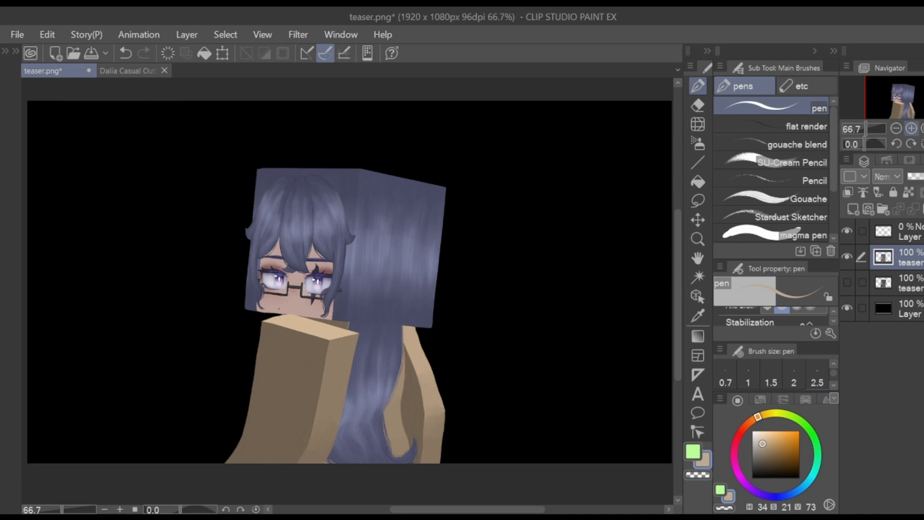
- Refine the long hair's inner edge around its bend with the pen, using hair blues sampled along the edge
double_click(911, 128)
left_click_drag(467, 379, 448, 370)
left_click(446, 367, "alt")
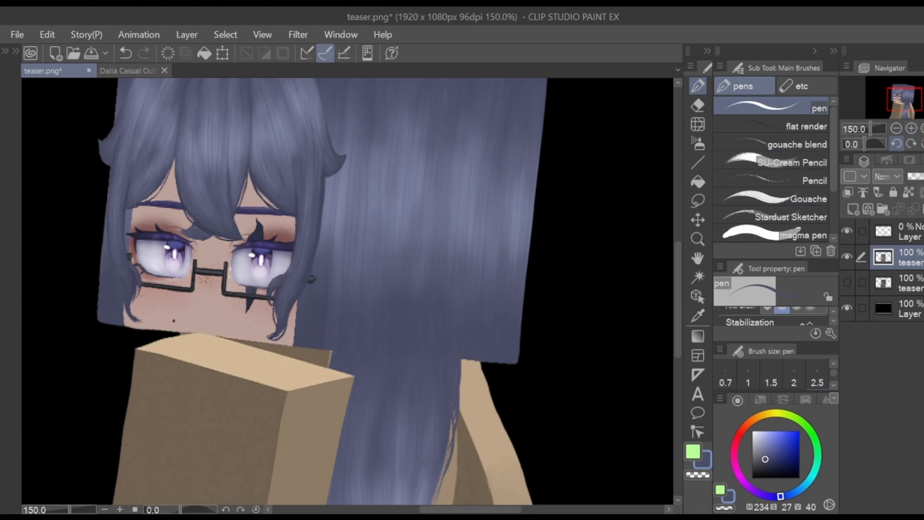
double_click(896, 128)
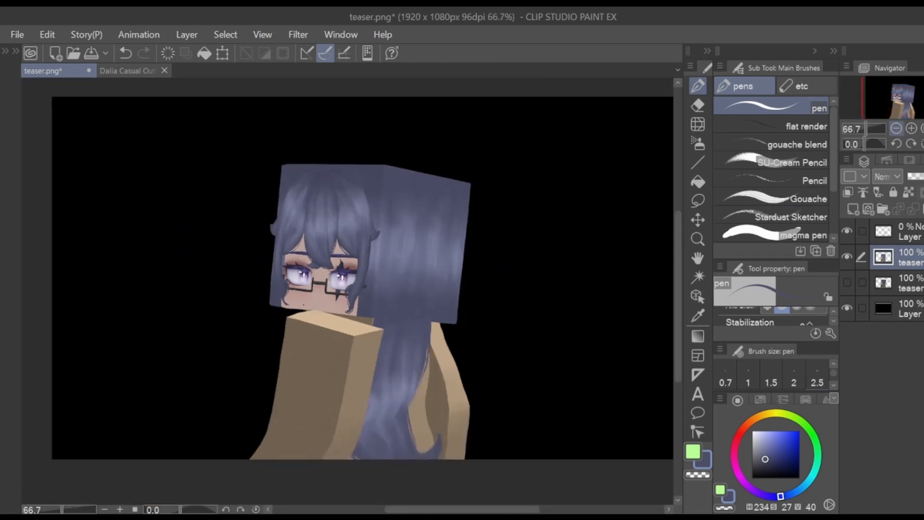
left_click(911, 128)
double_click(911, 128)
left_click(901, 103)
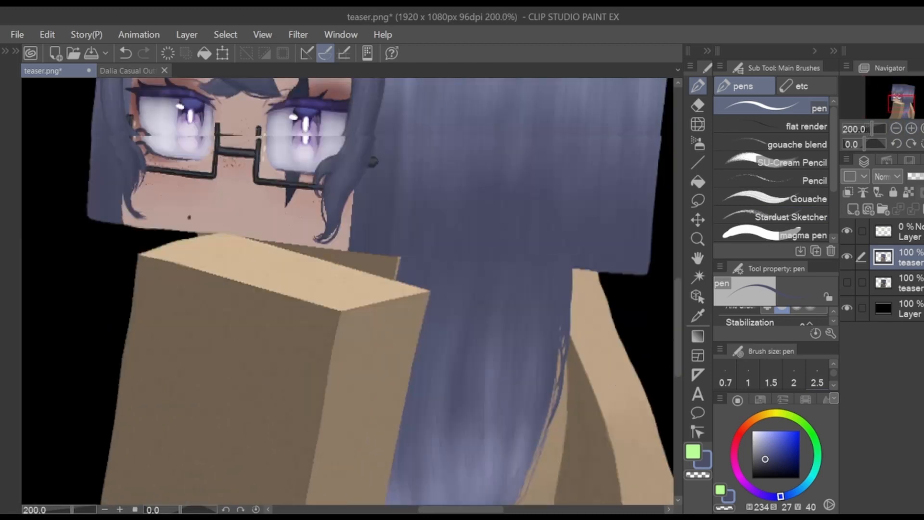
left_click(900, 111)
left_click_drag(899, 111, 899, 112)
left_click(572, 290, "alt")
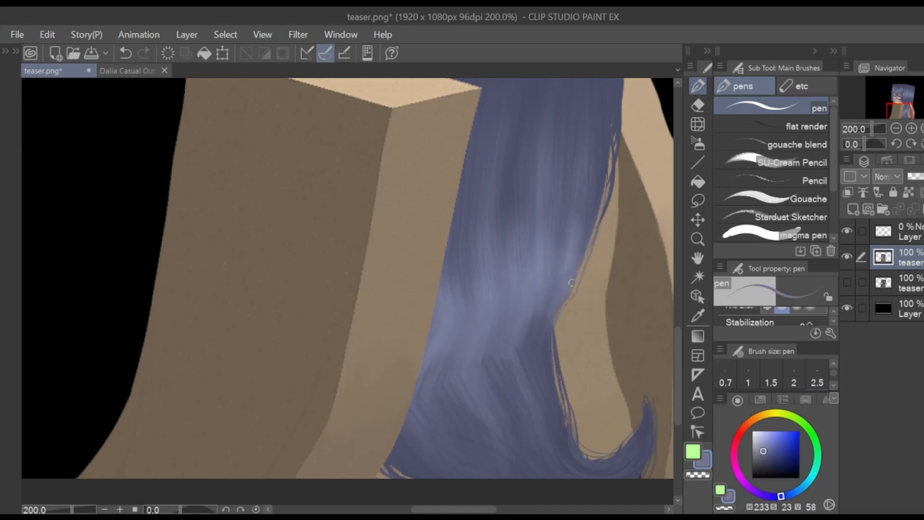
left_click(559, 306, "alt")
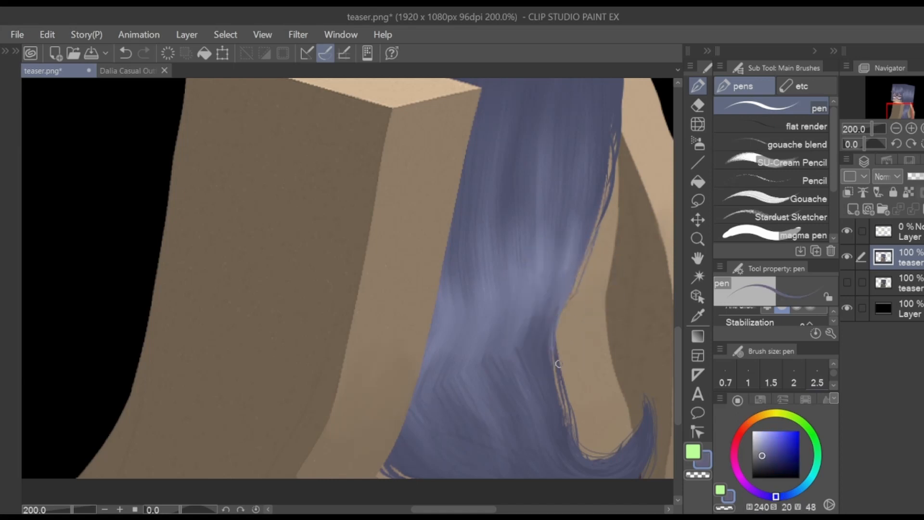
left_click(565, 306, "alt")
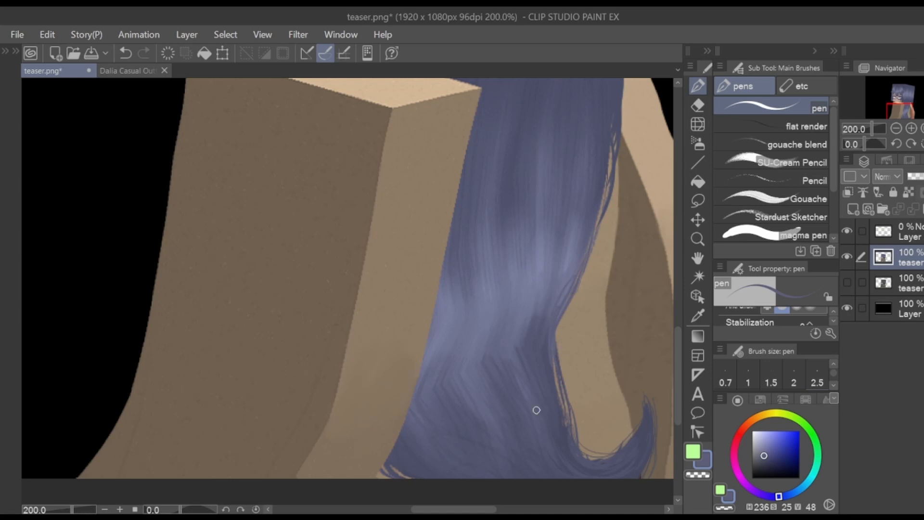
- Push the front hair's outer edge and the head's lower front corner slightly inward with Liquify
left_click(896, 128)
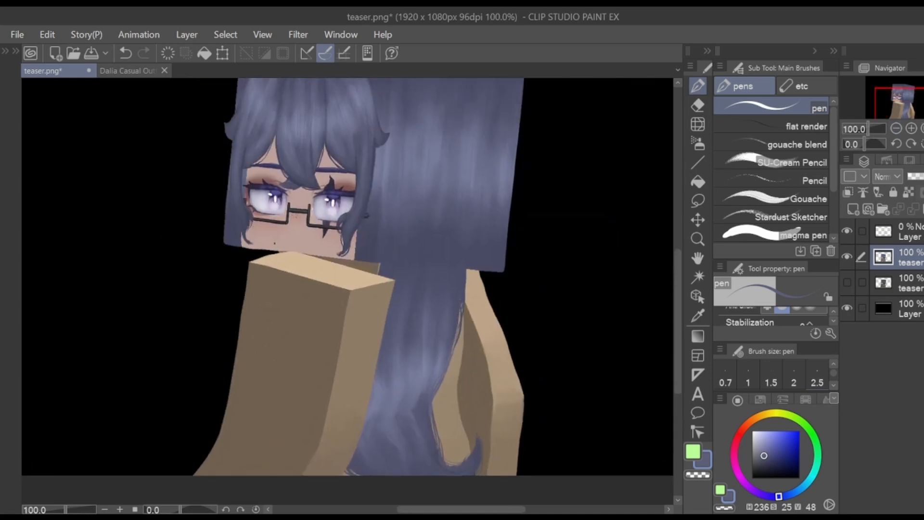
left_click_drag(347, 277, 411, 276)
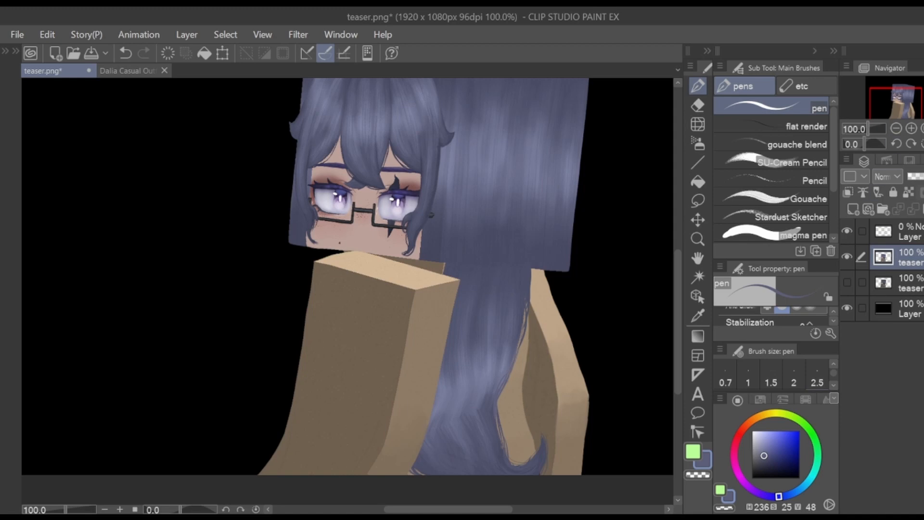
left_click(698, 143)
left_click(698, 124)
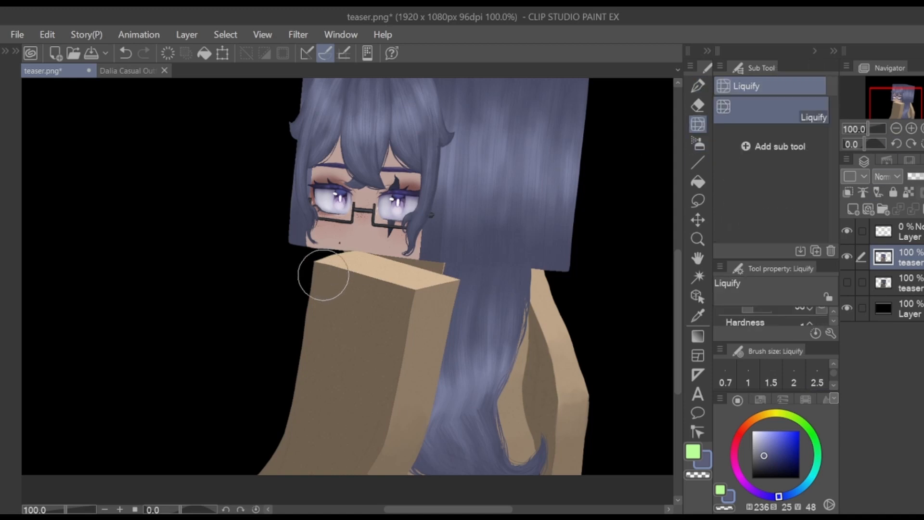
left_click_drag(350, 270, 341, 263)
key("[")
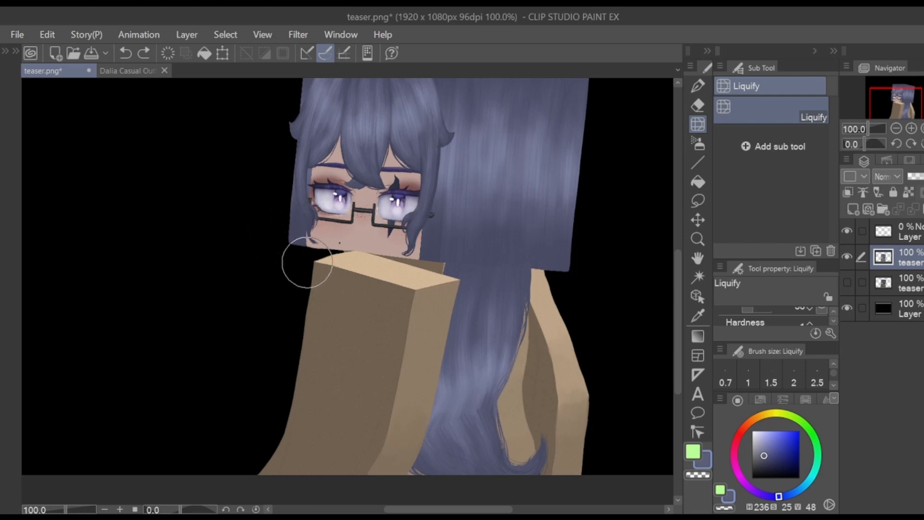
left_click_drag(271, 207, 281, 234)
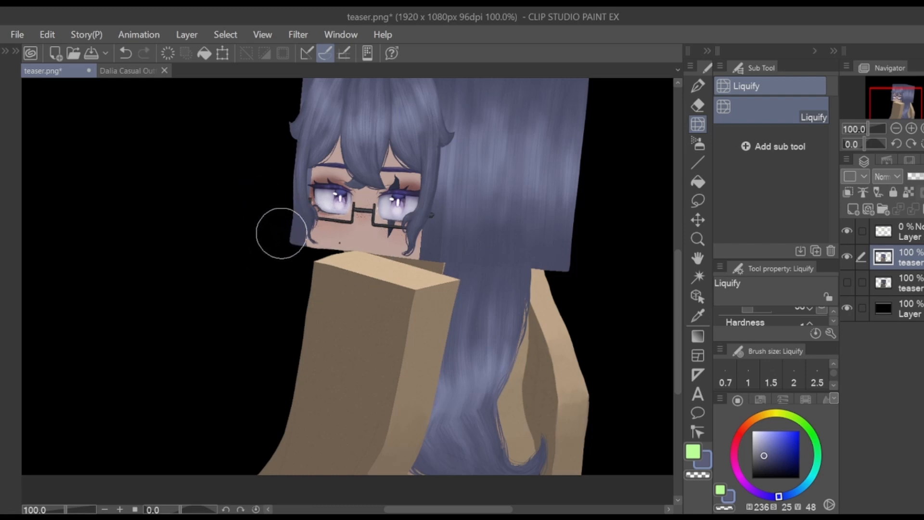
left_click_drag(279, 181, 297, 176)
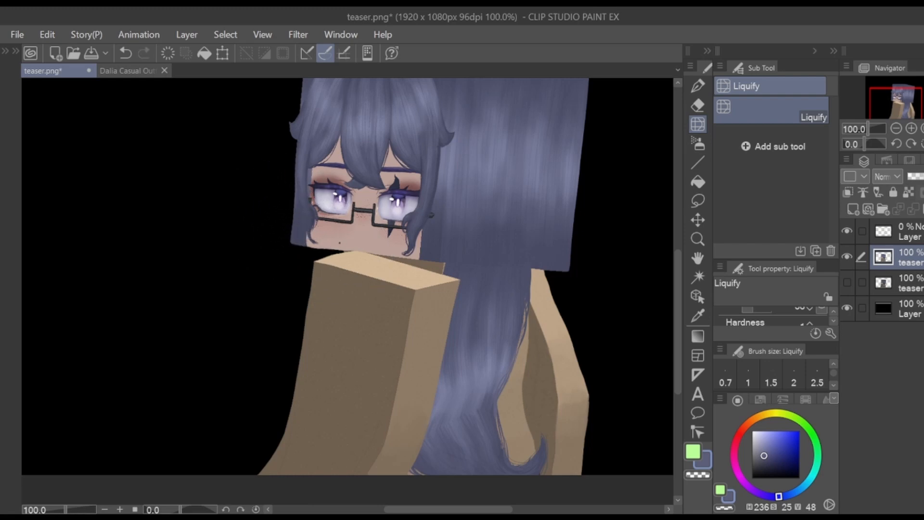
left_click_drag(266, 236, 279, 246)
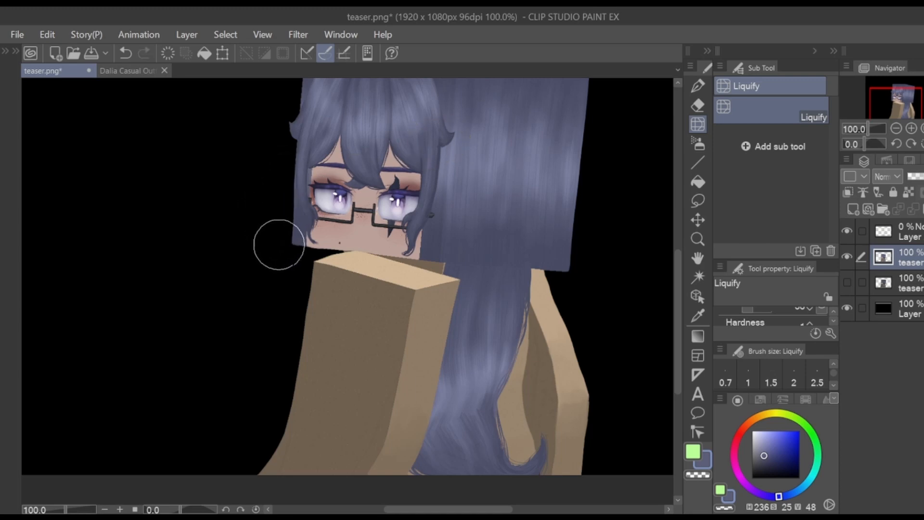
mouse_move(300, 277)
left_mouse_down()
mouse_move(315, 266)
mouse_move(305, 303)
mouse_move(322, 324)
left_mouse_up()
- Draw a short curved mouth line in muted brown on a new layer, beside the mole on the lower face
key("ctrl+plus")
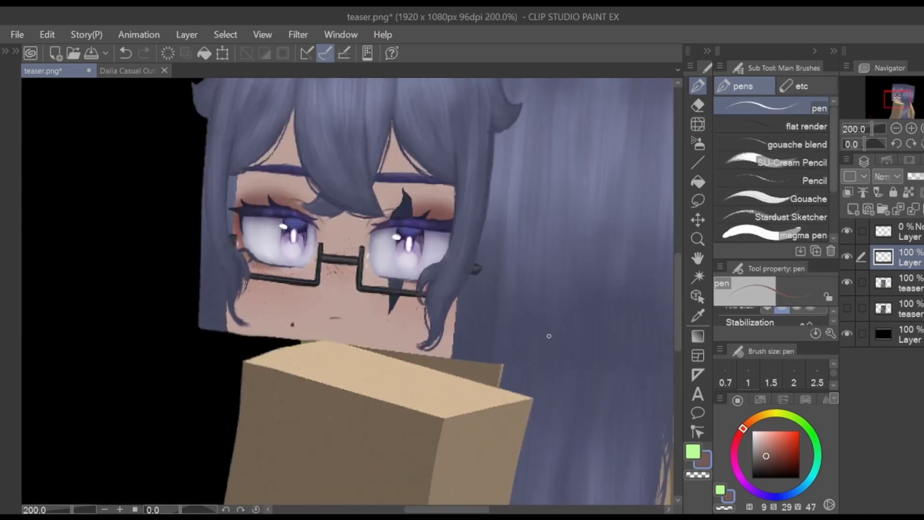
key("k")
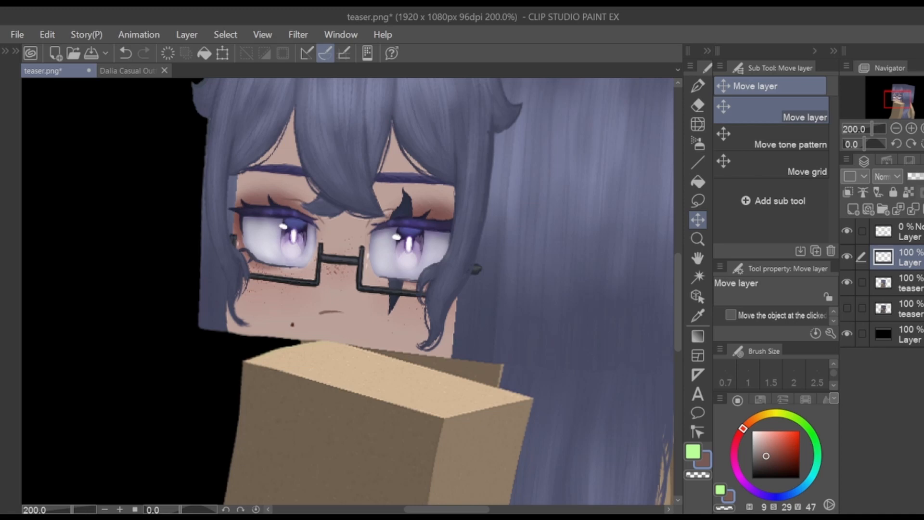
left_click(292, 326, "alt")
scroll(381, 325, "up", 4)
left_click_drag(216, 308, 364, 306)
- Paint adjacent swatches of the mouth's muted brown and the mole's sampled dark brown on a new layer beside the mouth
key("p")
left_click(170, 321, "alt")
left_click(907, 283)
key("x")
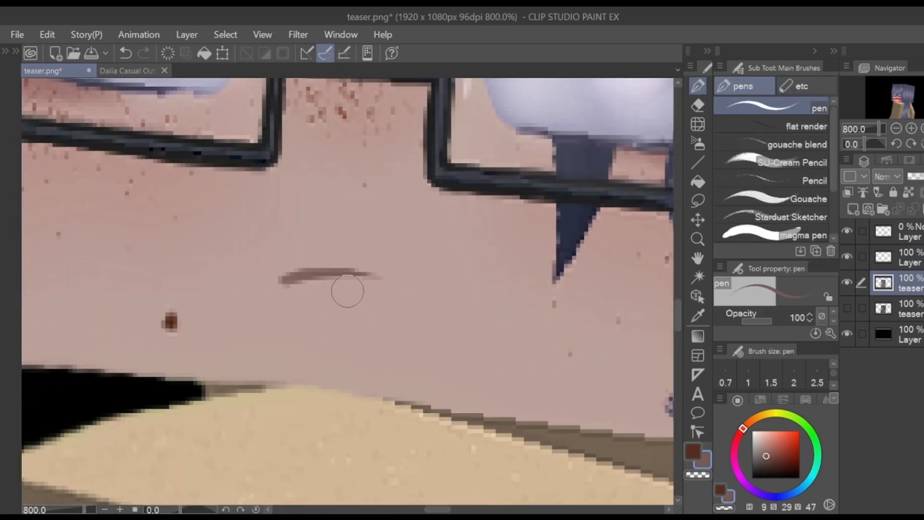
left_click(907, 256)
left_click(853, 209)
left_click_drag(542, 333, 541, 354)
left_click(693, 452)
left_click_drag(579, 328, 575, 366)
- Paint over the mole on the character layer with the surrounding skin tone
left_click(907, 308)
left_click(182, 332, "alt")
left_click_drag(171, 316, 172, 330)
key("ctrl+minus")
key("ctrl+minus")
key("ctrl+minus")
key("ctrl+minus")
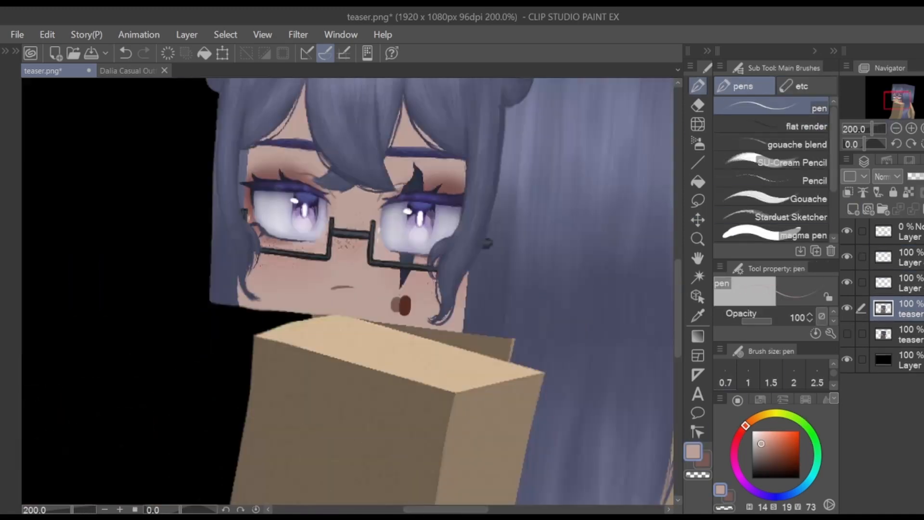
- Hide the colour swatch layer and adjust the mouth line's placement on its own layer with a free transform
left_click(907, 257)
key("ctrl+plus")
key("ctrl+plus")
left_click(847, 257)
left_click(907, 282)
key("k")
key("ctrl+t")
key("ctrl+plus")
key("ctrl+plus")
key("ctrl+plus")
key("ctrl+plus")
key("ctrl+plus")
key("Return")
key("ctrl+minus")
key("ctrl+minus")
key("ctrl+minus")
key("ctrl+minus")
key("ctrl+minus")
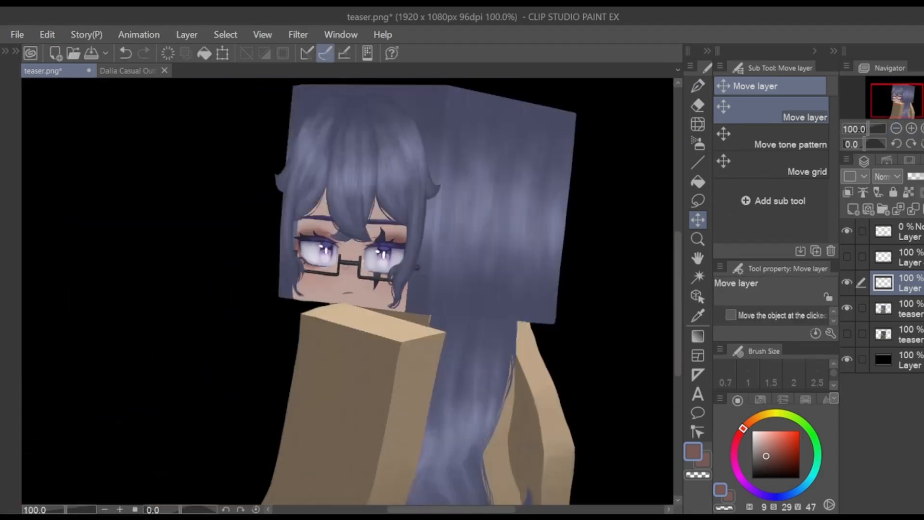
- Sample the dark brown swatch, remove the swatch layer, and paint a small round mole diagonally below the mouth on the character layer
key("ctrl+plus")
key("ctrl+plus")
key("ctrl+plus")
key("ctrl+plus")
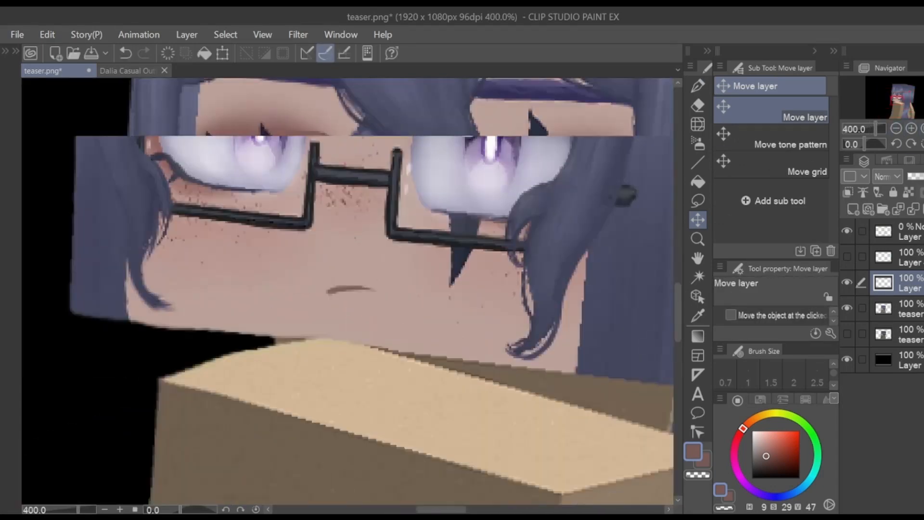
left_click_drag(337, 250, 382, 356)
left_click(907, 256)
left_click(847, 256)
left_click(512, 421, "alt")
left_click(907, 283)
key("p")
key("ctrl+z")
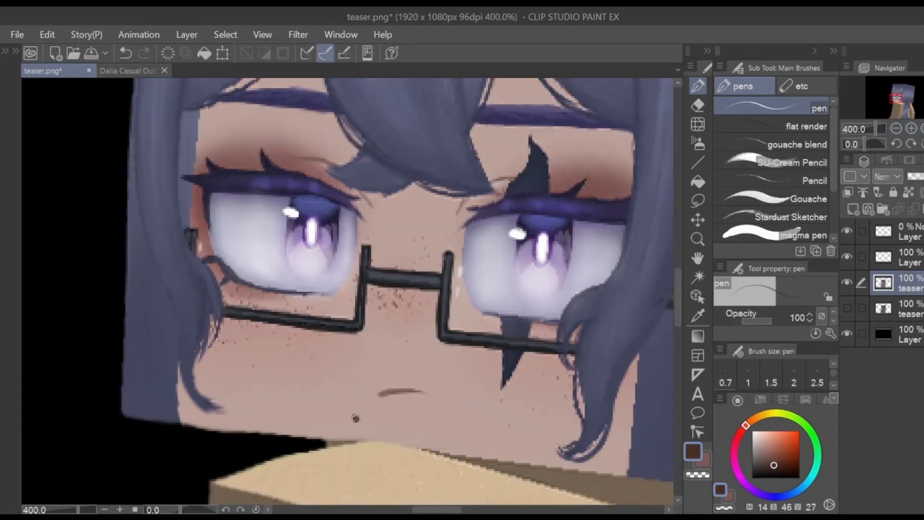
left_click(355, 418)
- Airbrush a soft muted-red lip tint just beneath the mouth line on a new layer with the Soft airbrush
key("b")
left_click(448, 441, "alt")
key("ctrl+minus")
key("ctrl+minus")
key("ctrl+minus")
key("ctrl+minus")
key("ctrl+minus")
key("ctrl+plus")
key("ctrl+plus")
key("ctrl+plus")
key("ctrl+plus")
key("ctrl+plus")
key("ctrl+shift+n")
left_click(577, 175, "alt")
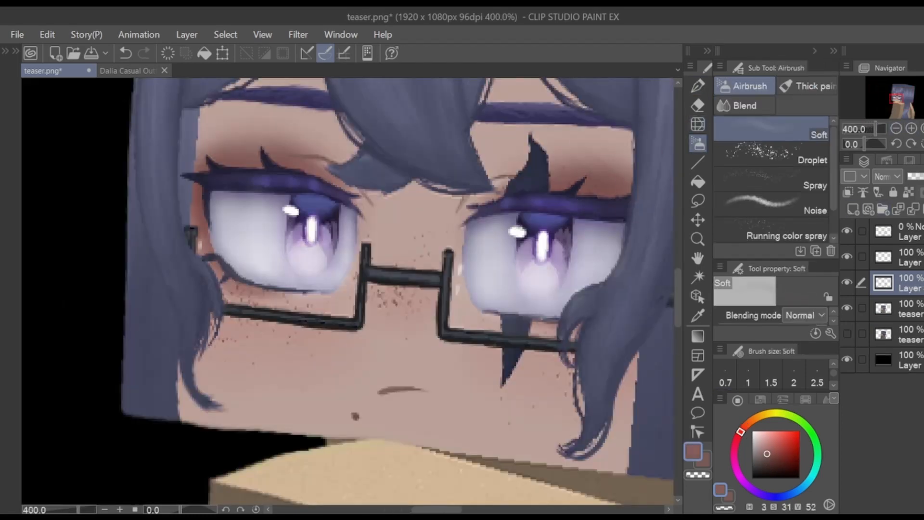
left_click(772, 449)
key("ctrl+plus")
key("ctrl+plus")
mouse_move(457, 491)
left_mouse_down()
mouse_move(457, 317)
mouse_move(484, 327)
left_mouse_up()
- Adjust the lip tint's shape with a transform and Liquify, and lower its layer opacity to 47%
key("ctrl+minus")
key("ctrl+minus")
key("ctrl+minus")
key("ctrl+minus")
key("ctrl+t")
key("Return")
key("j")
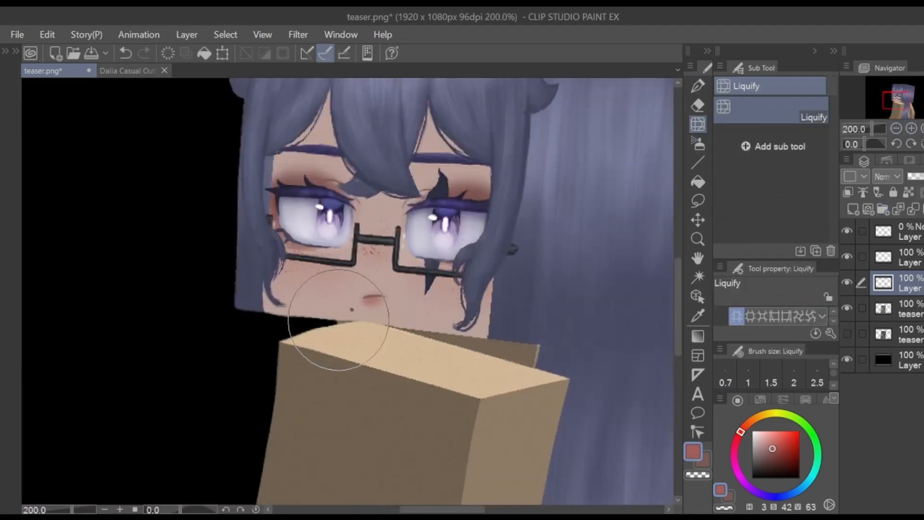
- Draw tiny pale pink highlights on the lower lip on a new layer with the 0.7 pen, and set its opacity to 70%
key("p")
key("ctrl+plus")
key("ctrl+plus")
key("ctrl+plus")
key("ctrl+plus")
left_click(544, 307, "alt")
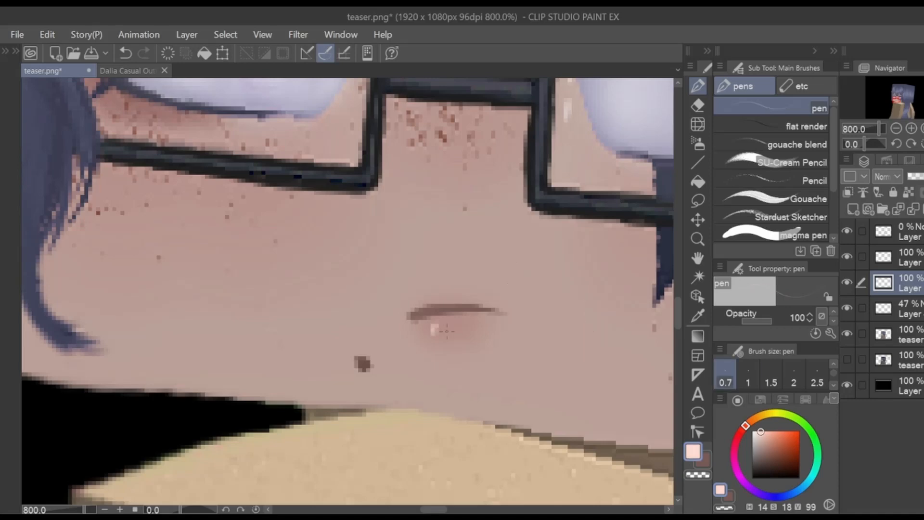
left_click_drag(446, 331, 465, 329)
key("ctrl+minus")
key("ctrl+minus")
key("ctrl+minus")
key("ctrl+minus")
key("ctrl+minus")
left_click_drag(923, 176, 922, 176)
- Paint thin pale pink highlight strokes by the inner corners of both eyes on the highlight layer
left_click(911, 128)
left_click(911, 128)
left_click(911, 128)
left_click_drag(355, 100, 369, 116)
left_click(817, 375)
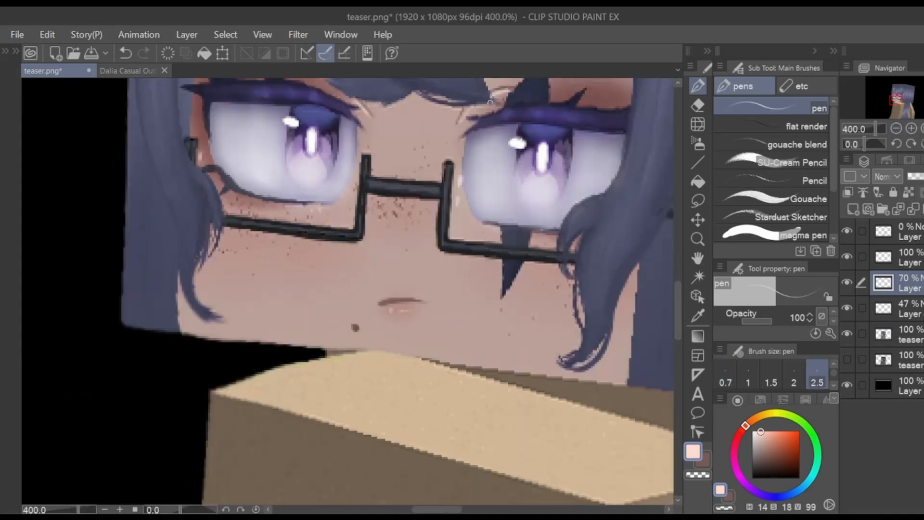
left_click_drag(468, 105, 463, 116)
- Sample a dark navy and set the lip tint layer's opacity to 56%
scroll(353, 286, "down", 4)
scroll(330, 244, "up", 6)
left_click(308, 182, "alt")
left_click(911, 335)
scroll(310, 303, "down", 5)
left_click(911, 283)
scroll(337, 293, "up", 1)
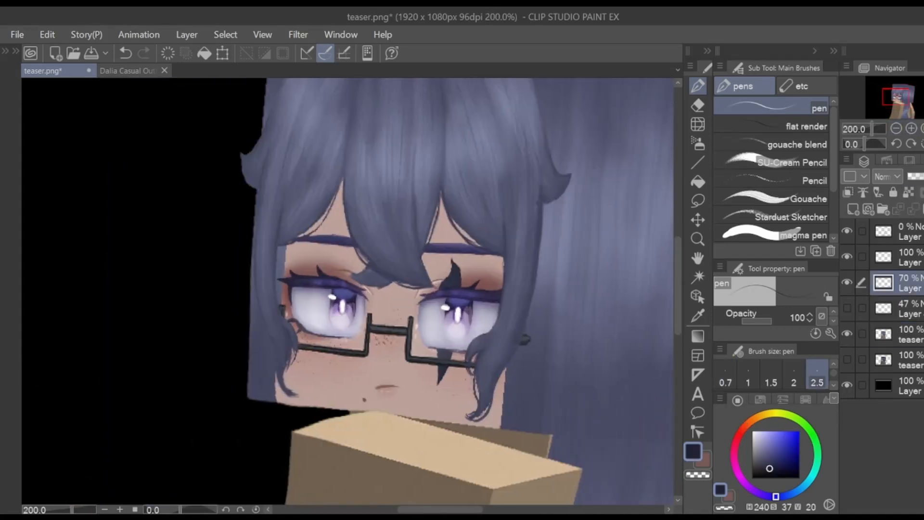
left_click(910, 309)
left_click_drag(917, 176, 919, 176)
- Merge the mouth, lip highlight and lip tint layers down into the character layer
left_click(910, 257)
key("ctrl+e")
key("ctrl+e")
key("ctrl+e")
key("ctrl+z")
key("ctrl+e")
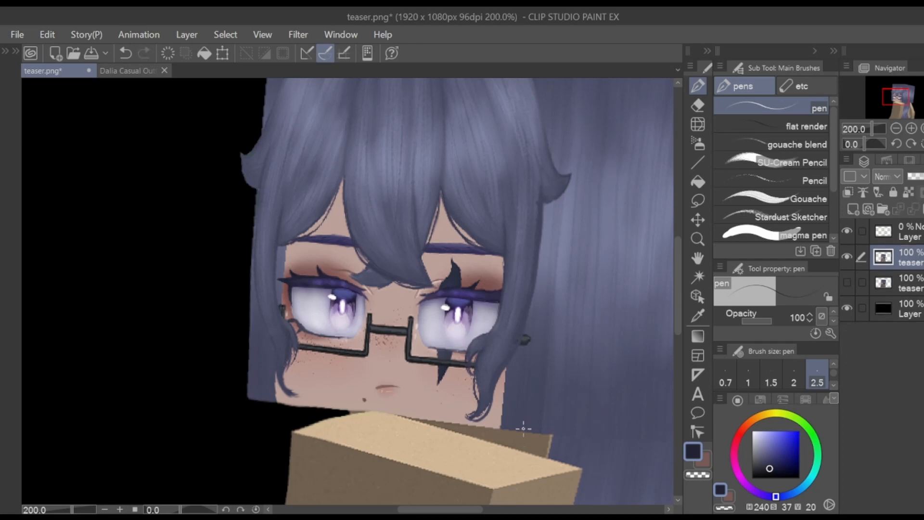
- Try nudging the mouth slightly sideways with a small Liquify brush
left_click(896, 128)
left_click(896, 128)
left_click(911, 128)
left_click(911, 128)
left_click(697, 124)
left_click(896, 128)
left_click(911, 128)
left_click_drag(386, 386, 380, 385)
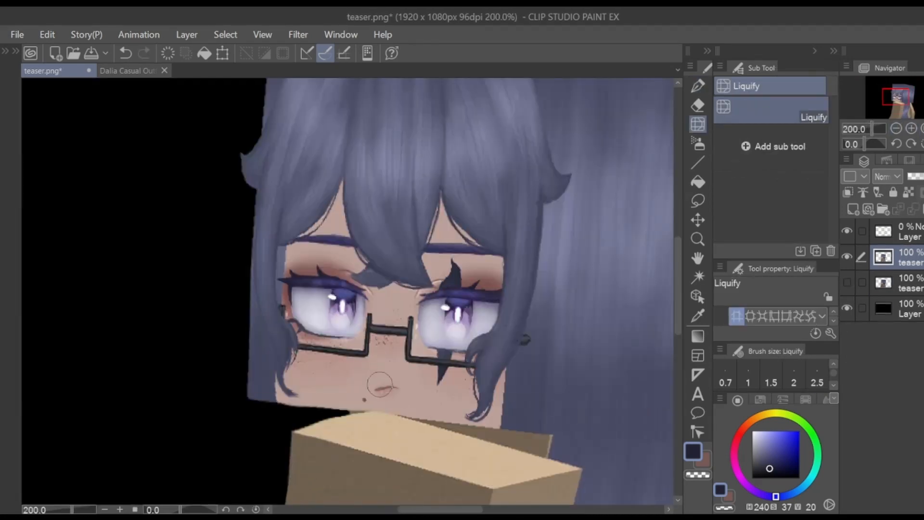
left_click(896, 128)
left_click(896, 128)
left_click(911, 128)
left_click(910, 128)
left_click(911, 128)
scroll(429, 336, "down", 3)
left_click(896, 128)
left_click(896, 128)
left_click(911, 128)
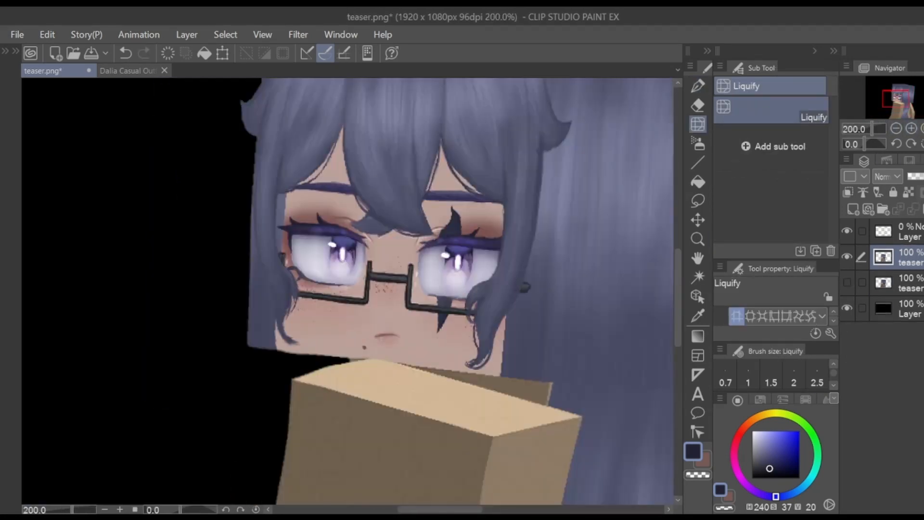
- Enlarge the Liquify brush and push the front hair and inner side of the face toward the back of the head
key("bracketright")
key("bracketright")
key("bracketright")
key("bracketright")
key("bracketright")
key("bracketright")
key("bracketright")
key("ctrl+minus")
key("ctrl+minus")
key("bracketright")
key("bracketright")
key("bracketright")
key("bracketright")
key("bracketright")
key("bracketright")
key("bracketright")
key("bracketright")
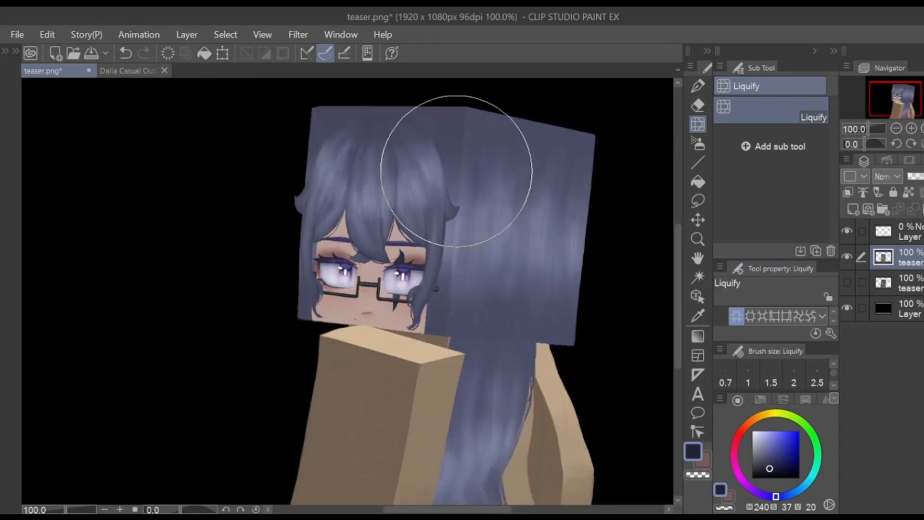
key("bracketleft")
key("bracketleft")
key("ctrl+plus")
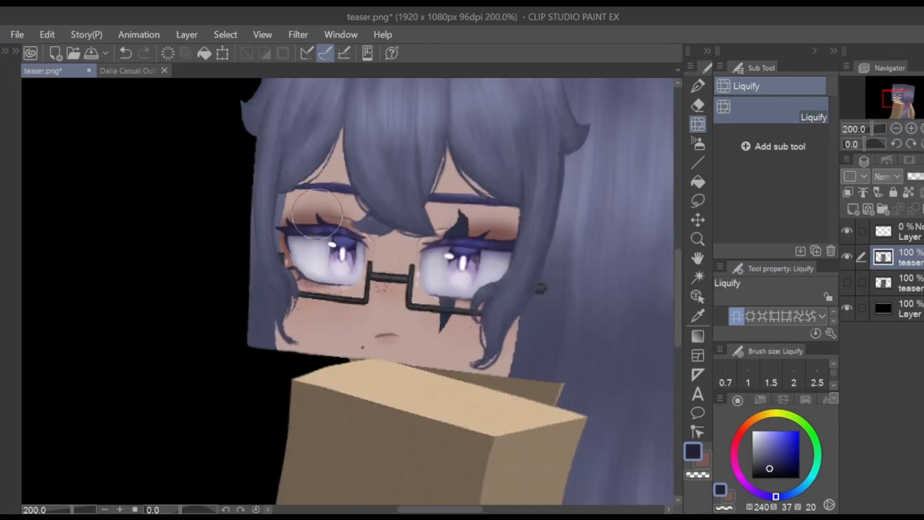
- Extend the eyelash corners in sampled dark indigo and refine the facial features with Liquify
key("ctrl+plus")
key("p")
key("ctrl+minus")
key("ctrl+minus")
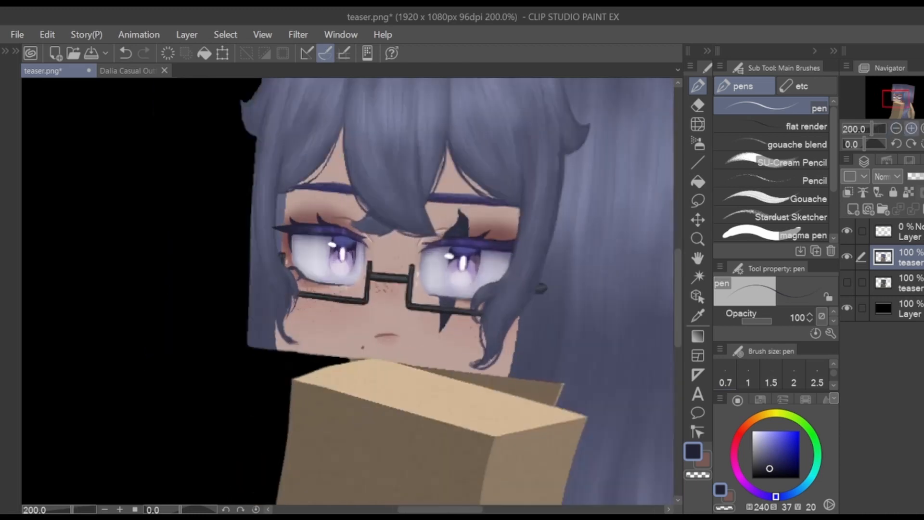
key("ctrl+plus")
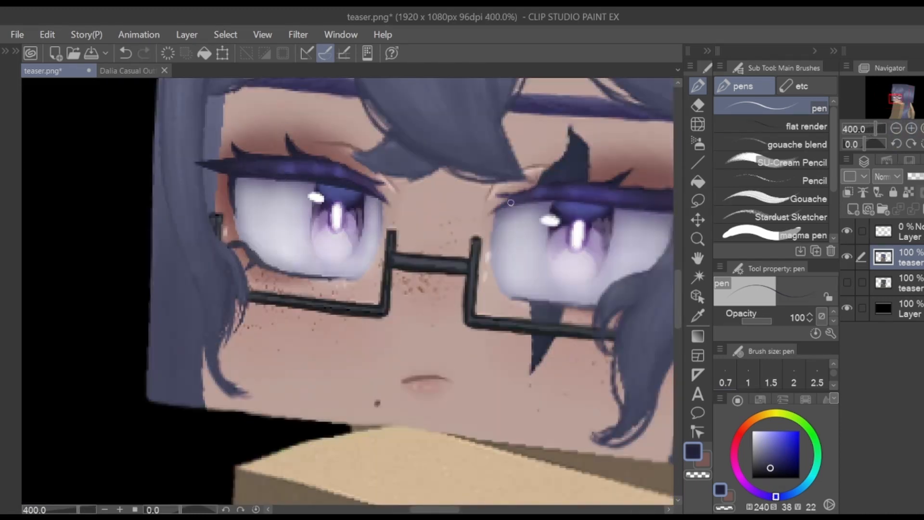
left_click(602, 193, "alt")
key("j")
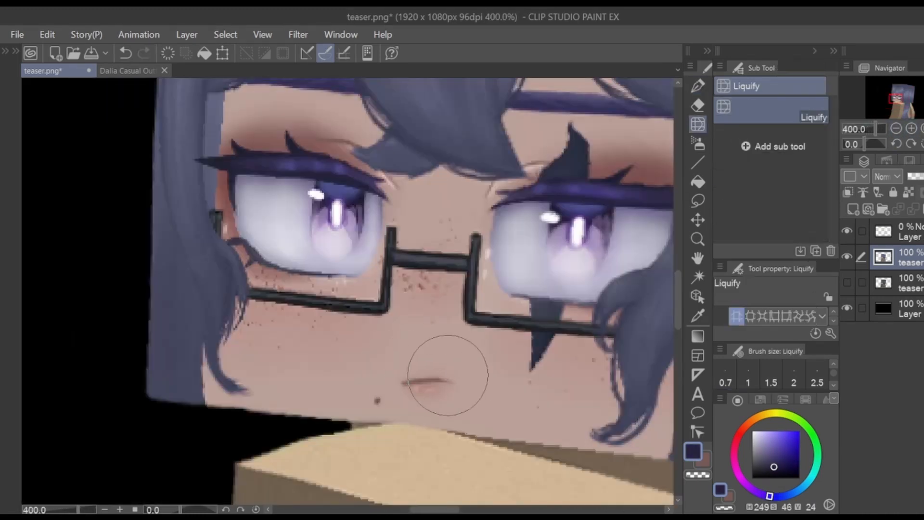
key("ctrl+minus")
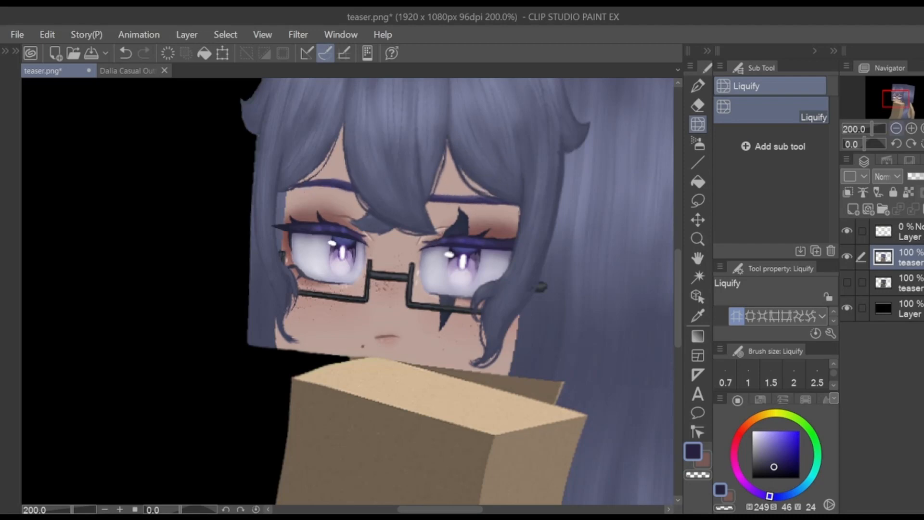
key("ctrl+minus")
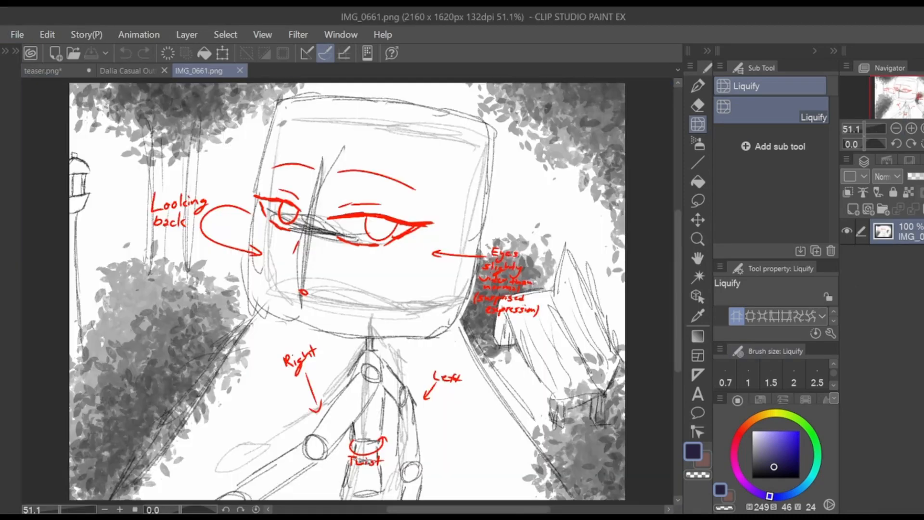
- Examine the reference sketch IMG_0661.png, focusing on its pose and eye-expression notes
left_click(896, 129)
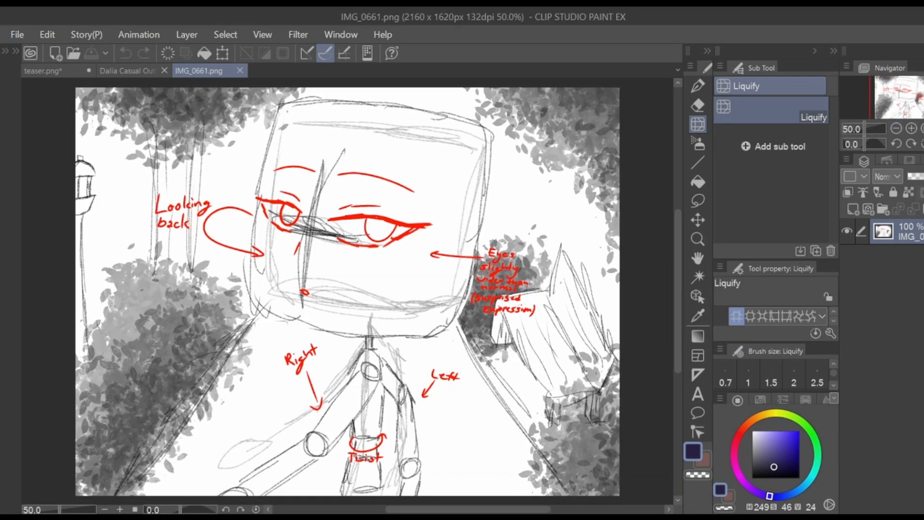
left_click_drag(187, 194, 235, 184)
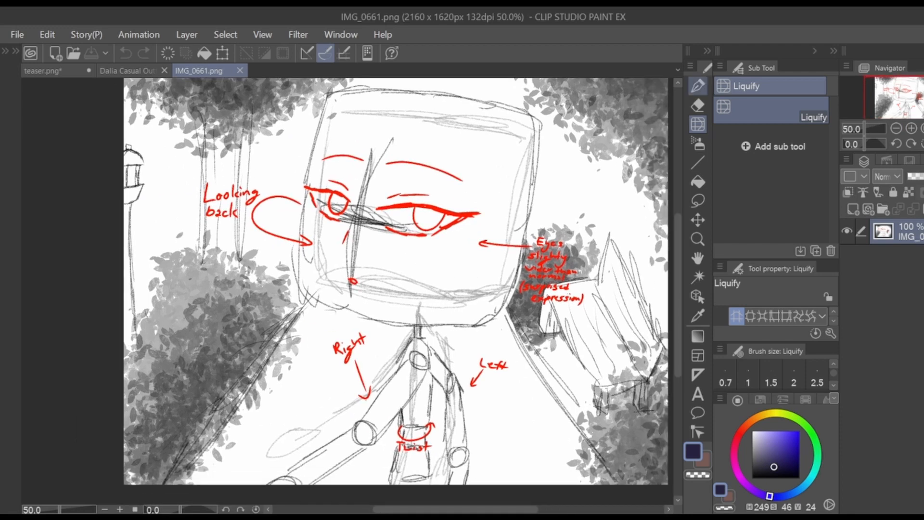
left_click(697, 86)
left_click_drag(269, 147, 261, 218)
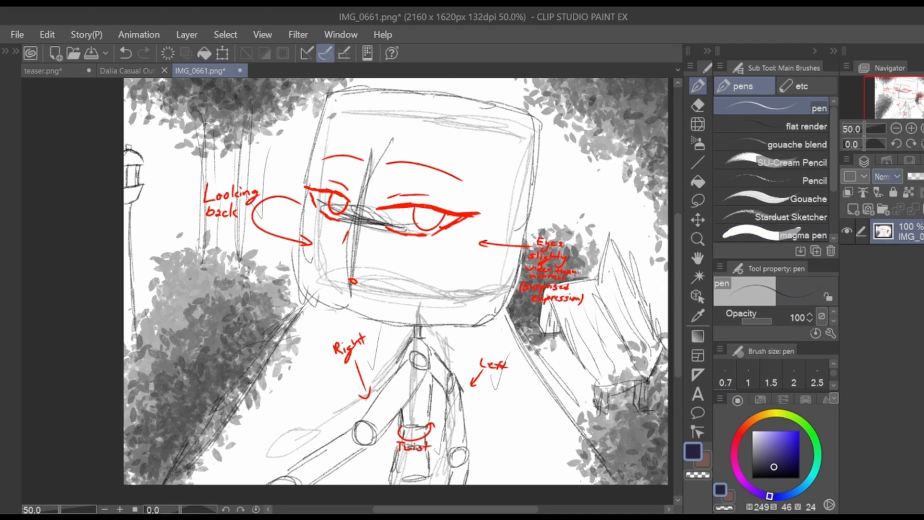
left_click(911, 129)
left_click_drag(901, 97, 915, 97)
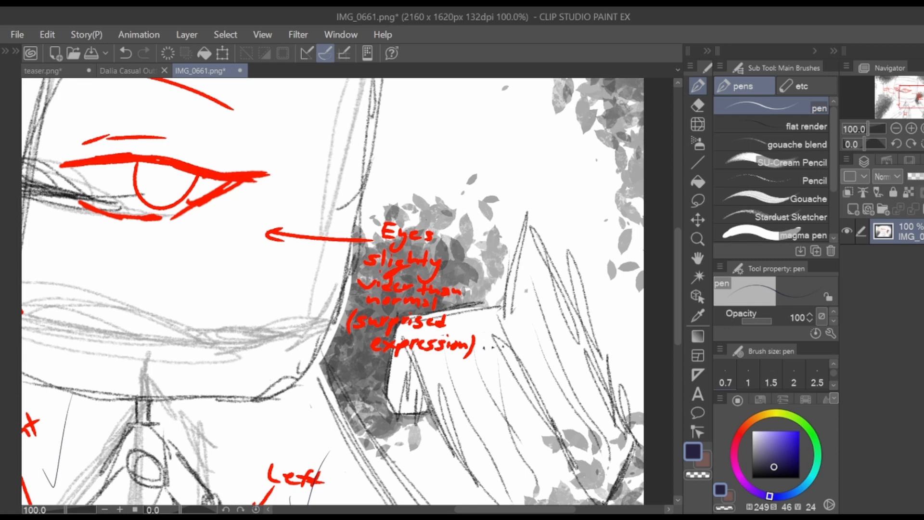
- Return to teaser.png and undo the recent edits back to the separate mouth, highlight and tint layers
left_click(43, 71)
left_click_drag(524, 235, 623, 240)
left_click_drag(601, 241, 601, 283)
key("ctrl+z")
key("ctrl+z")
key("ctrl+z")
- Push the front hair and face edge toward the back of the head with Liquify on the character layer
left_click(697, 124)
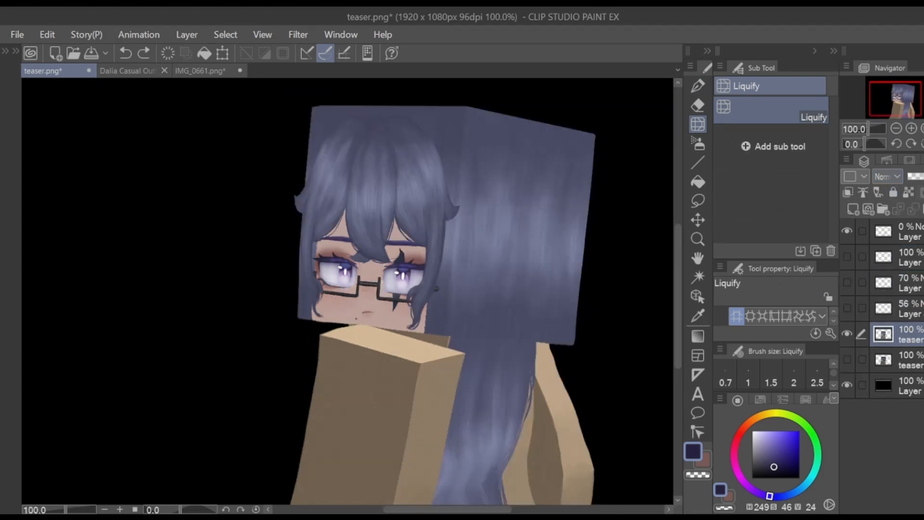
mouse_move(459, 190)
left_mouse_down()
mouse_move(479, 190)
mouse_move(475, 270)
left_mouse_up()
key("bracketleft")
key("bracketleft")
left_click(911, 129)
left_click(911, 129)
- Reveal the hidden mouth and highlight layers, set the eraser to Hard, and make the mouth layer active
left_click_drag(847, 256, 847, 308)
left_click(847, 308)
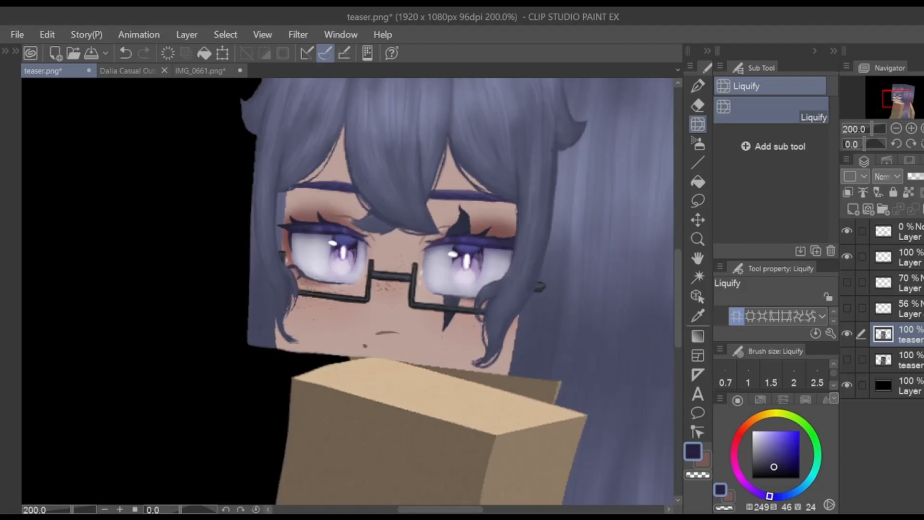
left_click(847, 257)
left_click(909, 283)
left_click(697, 105)
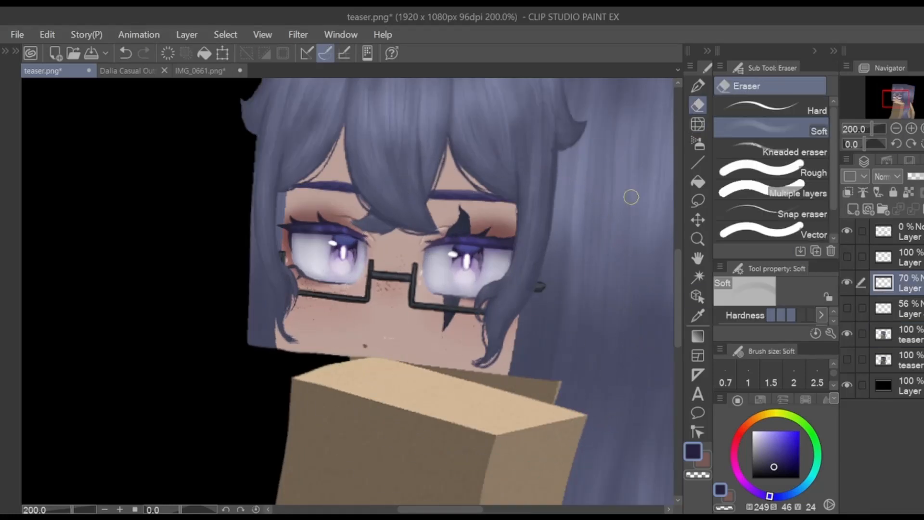
left_click(771, 107)
left_click(847, 257)
left_click(909, 257)
left_click(200, 70)
key("ctrl+minus")
key("ctrl+minus")
key("p")
left_click_drag(337, 299, 288, 385)
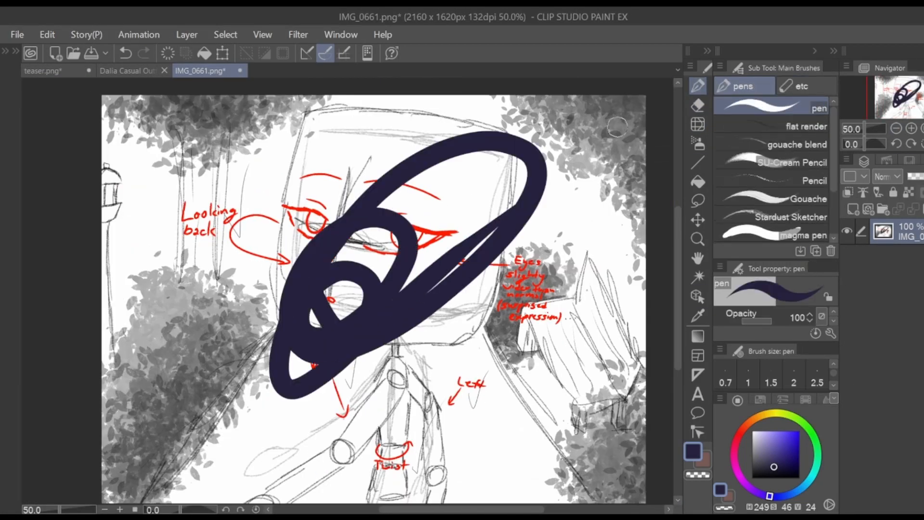
left_click(44, 71)
- Erase the old mouth line and set up a 1.5 pen in sampled brown for a small new mouth
key("e")
left_click(417, 374, "alt")
left_click_drag(391, 376, 457, 372)
key("p")
left_click(725, 376)
key("ctrl+z")
left_click(771, 376)
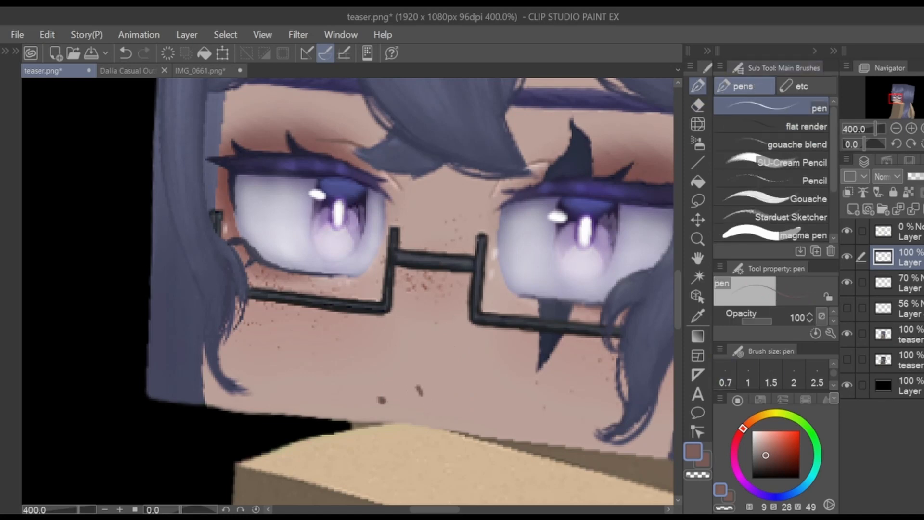
- Draw a small open oval mouth with a brown outline and a pale pink fill
key("ctrl+minus")
key("ctrl+minus")
key("ctrl+minus")
key("k")
key("ctrl+plus")
key("ctrl+plus")
key("ctrl+plus")
key("ctrl+plus")
key("ctrl+plus")
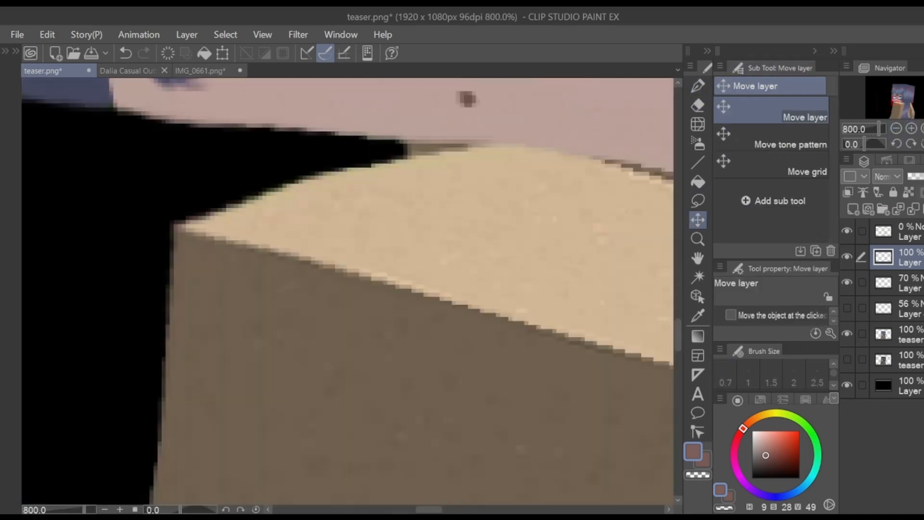
key("p")
key("ctrl+minus")
key("ctrl+minus")
key("ctrl+minus")
key("ctrl+minus")
key("ctrl+minus")
key("ctrl+minus")
left_click_drag(401, 198, 415, 216)
- Fit the red tint around the new mouth and lower the tint layer's opacity to 39%
key("ctrl+plus")
key("ctrl+plus")
key("ctrl+plus")
key("ctrl+plus")
key("ctrl+plus")
key("ctrl+plus")
left_click(910, 308)
key("k")
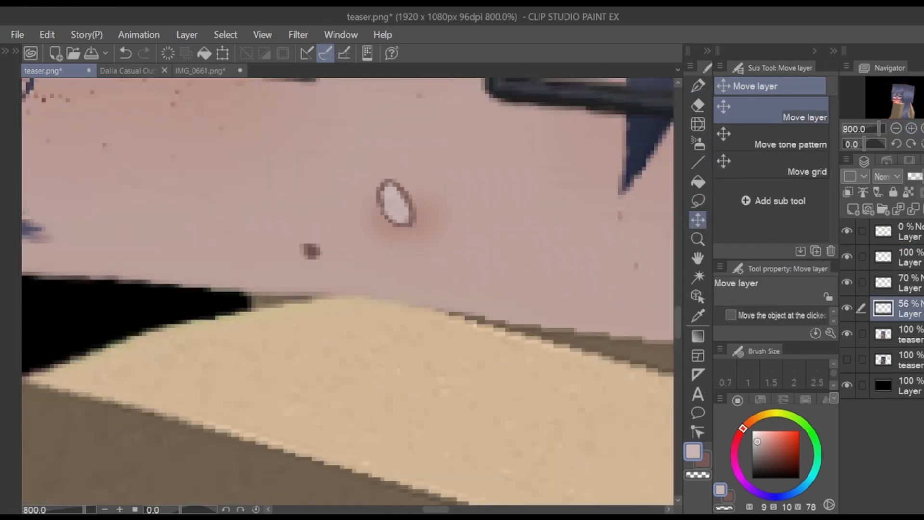
key("ctrl+t")
key("Return")
key("ctrl+minus")
key("ctrl+minus")
key("ctrl+minus")
key("ctrl+minus")
key("ctrl+minus")
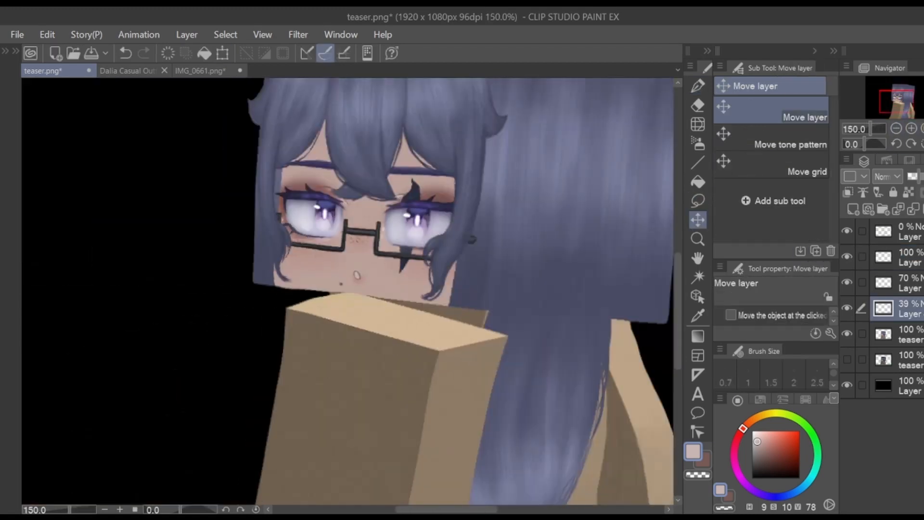
- Try a small touch-up in sampled skin colour on the character layer near the mouth
left_click(909, 334)
key("ctrl+plus")
key("ctrl+plus")
key("ctrl+plus")
key("ctrl+plus")
key("ctrl+plus")
left_click(344, 274, "alt")
left_click_drag(337, 270, 349, 281)
key("ctrl+z")
key("p")
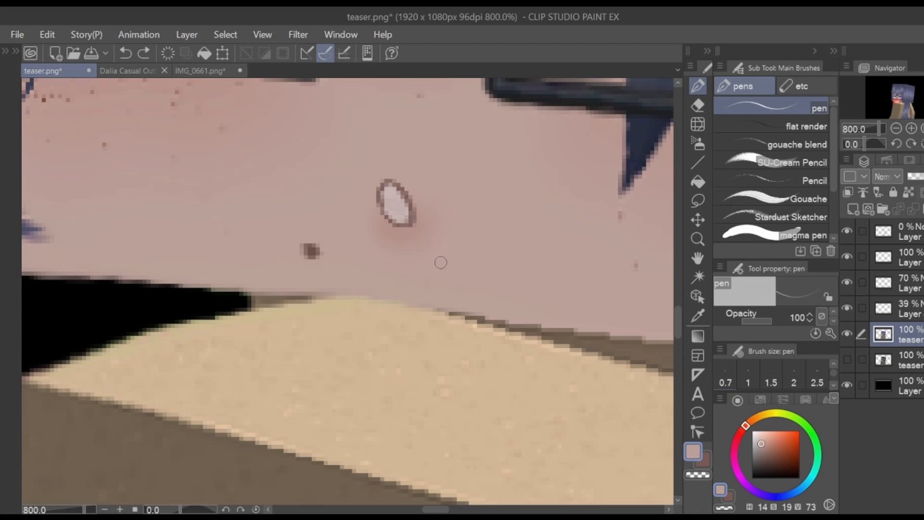
- Move the mouth layer below the highlight layer, merge it with the tint layer, and nudge the mouth slightly
key("ctrl+minus")
key("ctrl+minus")
key("ctrl+minus")
key("ctrl+minus")
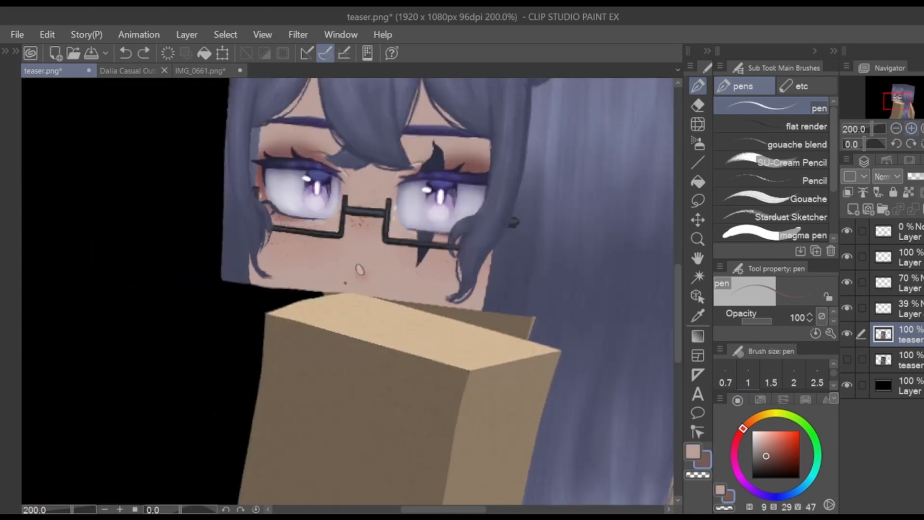
key("ctrl+minus")
key("ctrl+minus")
key("ctrl+plus")
key("ctrl+plus")
left_click_drag(910, 257, 909, 294)
key("ctrl+e")
key("k")
left_click_drag(360, 269, 360, 272)
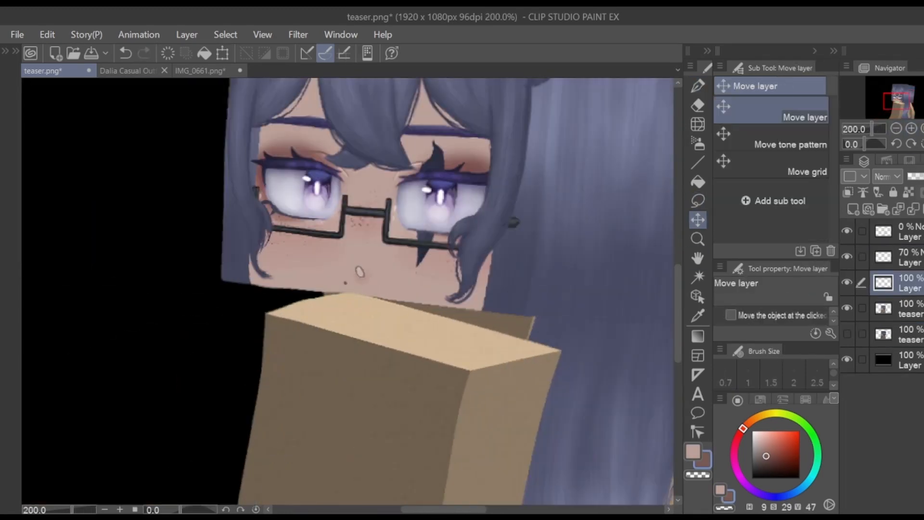
- Scale the merged mouth down slightly with a transform
key("ctrl+minus")
key("ctrl+plus")
key("ctrl+plus")
key("ctrl+plus")
key("ctrl+plus")
key("ctrl+plus")
key("ctrl+t")
left_click_drag(452, 173, 440, 186)
key("Return")
key("ctrl+minus")
key("ctrl+minus")
key("ctrl+minus")
key("ctrl+minus")
key("ctrl+minus")
key("ctrl+minus")
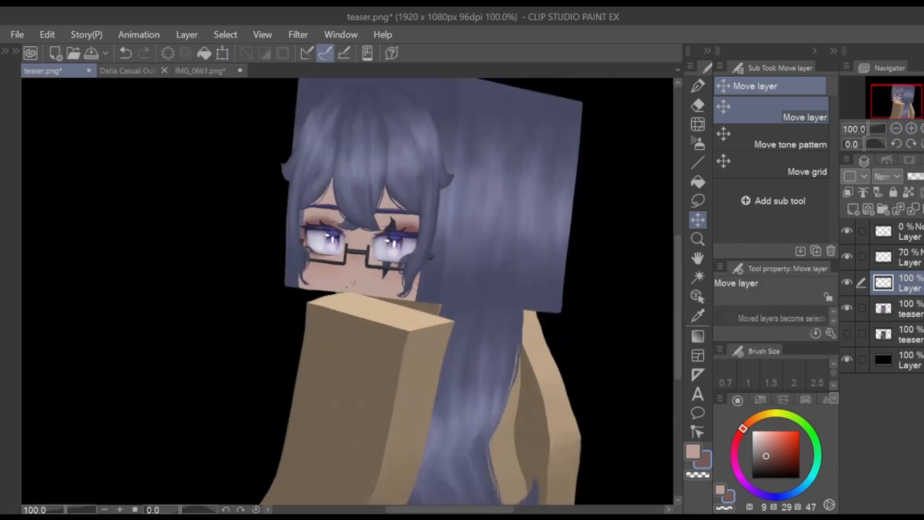
- Push the eyebrows upward into a raised arch with Liquify on the character layer
key("ctrl+plus")
key("ctrl+plus")
key("j")
left_click(908, 308)
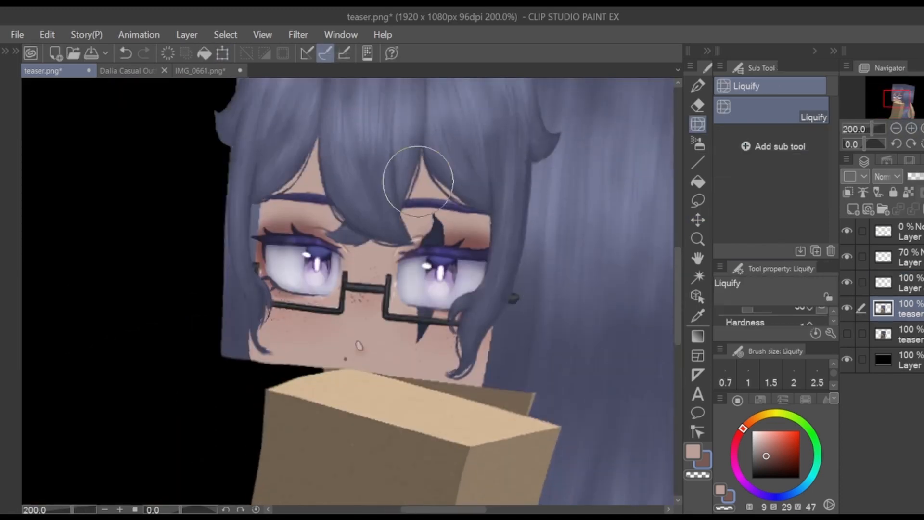
left_click_drag(317, 200, 319, 193)
left_click_drag(314, 243, 313, 236)
key("bracketleft")
key("bracketleft")
key("bracketleft")
key("bracketleft")
key("bracketleft")
key("bracketleft")
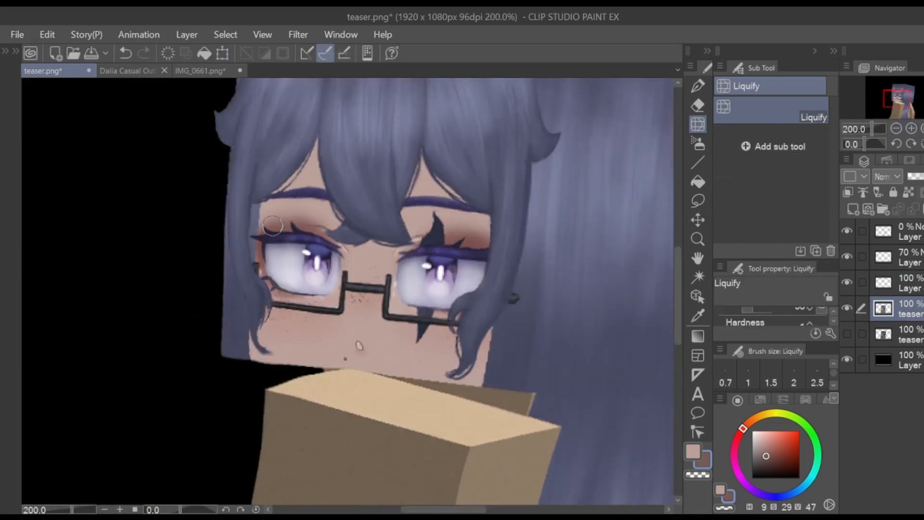
- Compare the character's face and overall pose with the reference sketch IMG_0661.png
key("ctrl+minus")
key("ctrl+minus")
key("ctrl+minus")
key("ctrl+plus")
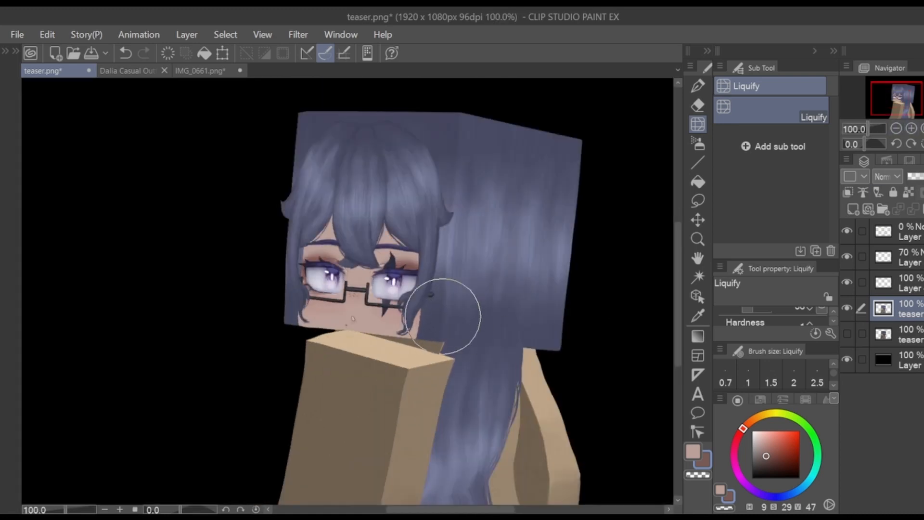
left_click(200, 70)
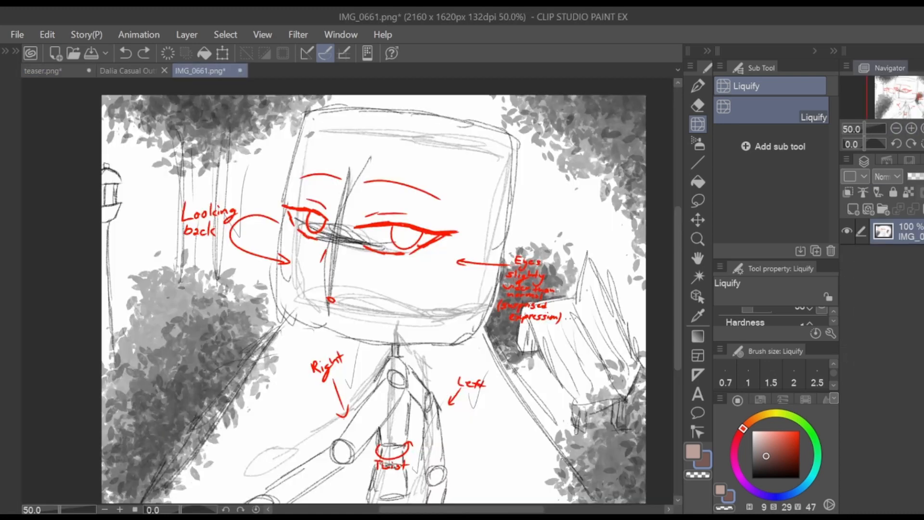
left_click(48, 71)
key("ctrl+minus")
key("ctrl+plus")
key("ctrl+plus")
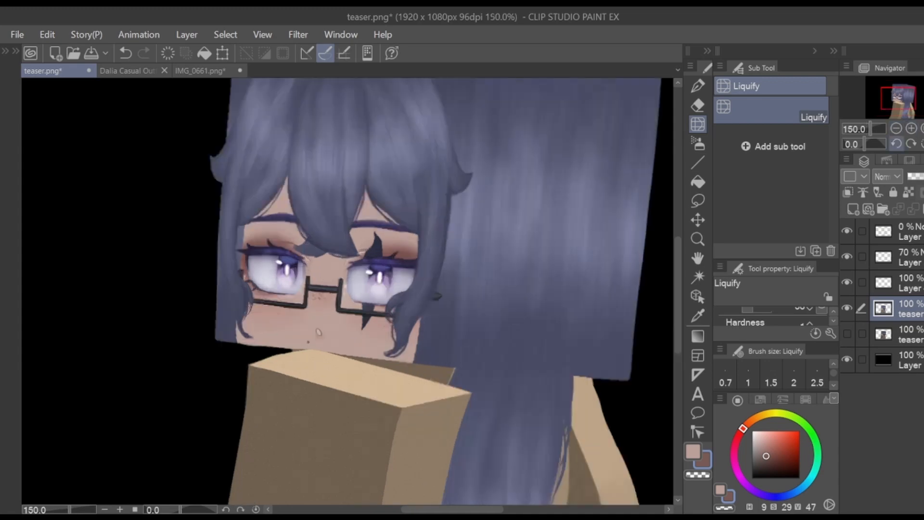
key("ctrl+minus")
key("ctrl+minus")
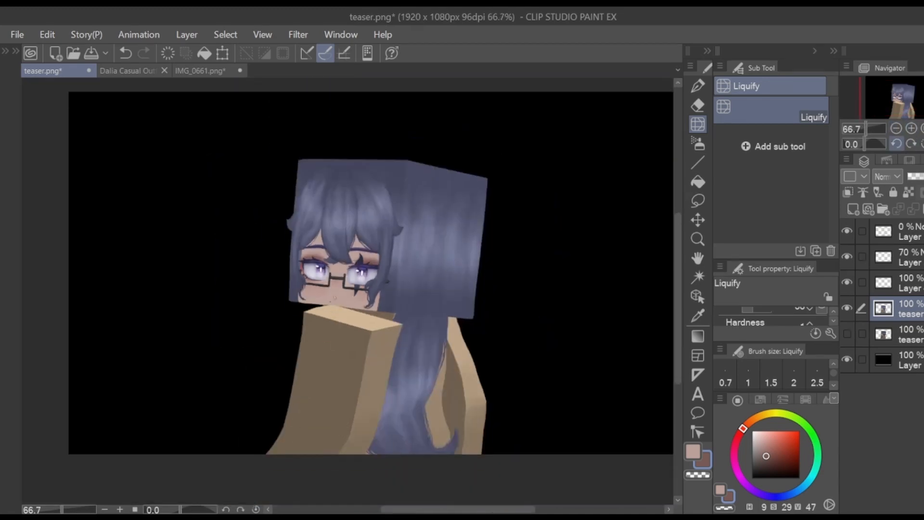
- Add a new layer above the highlight layer and group the character, mouth and highlight layers in a folder
left_click(910, 232)
left_click(910, 258)
left_click(852, 209)
left_click(910, 282)
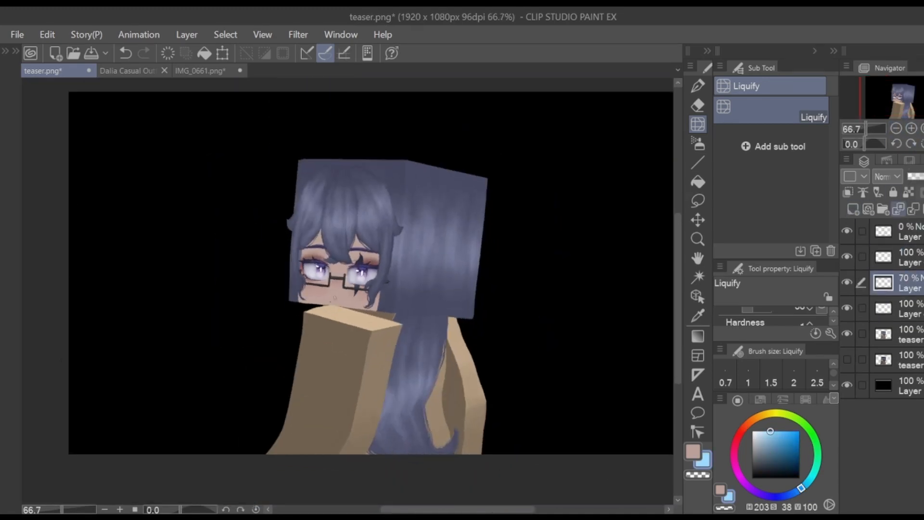
left_click(883, 209)
left_click(909, 308)
left_click(909, 359, "shift")
left_click_drag(909, 308, 909, 283)
left_click(876, 282)
- Compare the character with its backup copy by toggling layer visibility, and leave the backup hidden
left_click(847, 308)
left_click(910, 308)
left_click(847, 308)
left_click(847, 308)
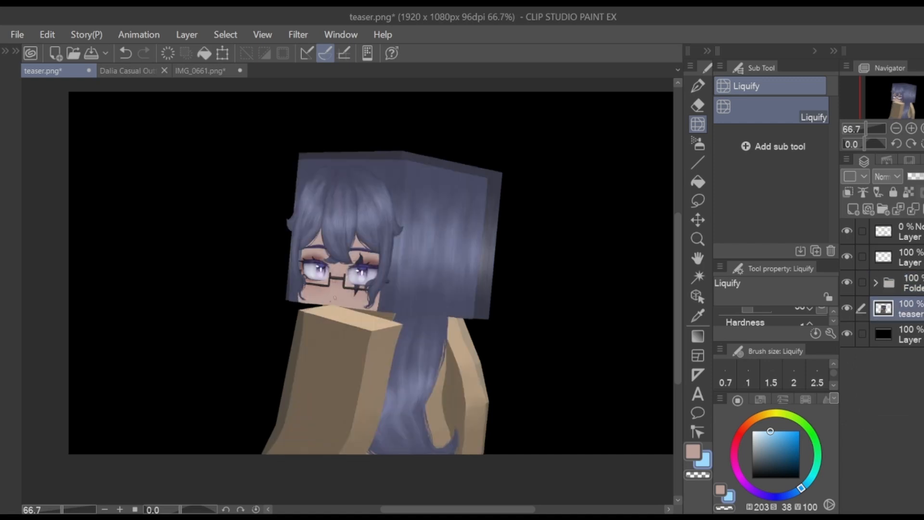
left_click(847, 282)
left_click(847, 256)
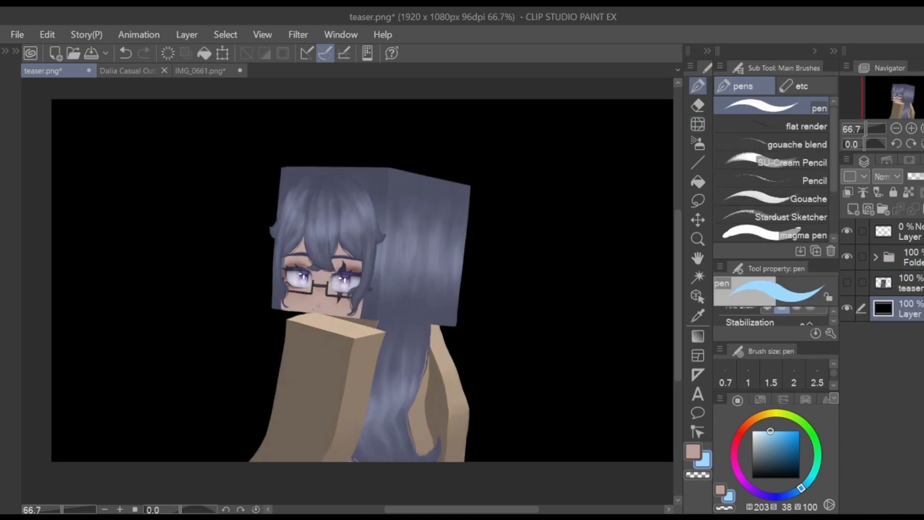
- Raise the sketch layer's opacity to 12%, add a layer above the character folder, and choose a pale yellow
left_click(909, 232)
left_click_drag(908, 176, 913, 176)
left_click(909, 256)
left_click(853, 209)
left_click(766, 414)
left_click(766, 431)
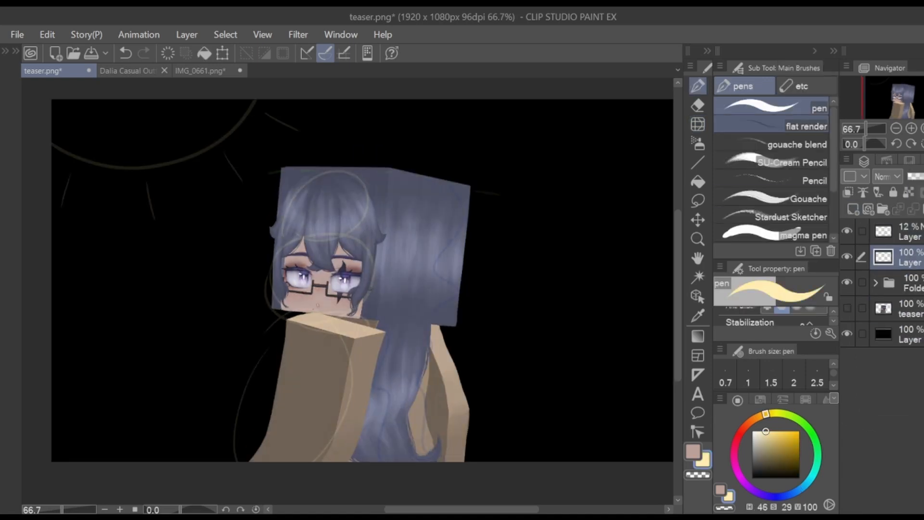
- Airbrush a soft pale yellow glow over the canvas's upper-left area in Add mode, with layer opacity at 47%
left_click(698, 143)
key("ctrl+minus")
left_click_drag(187, 145, 192, 212)
key("ctrl+z")
left_click(762, 431)
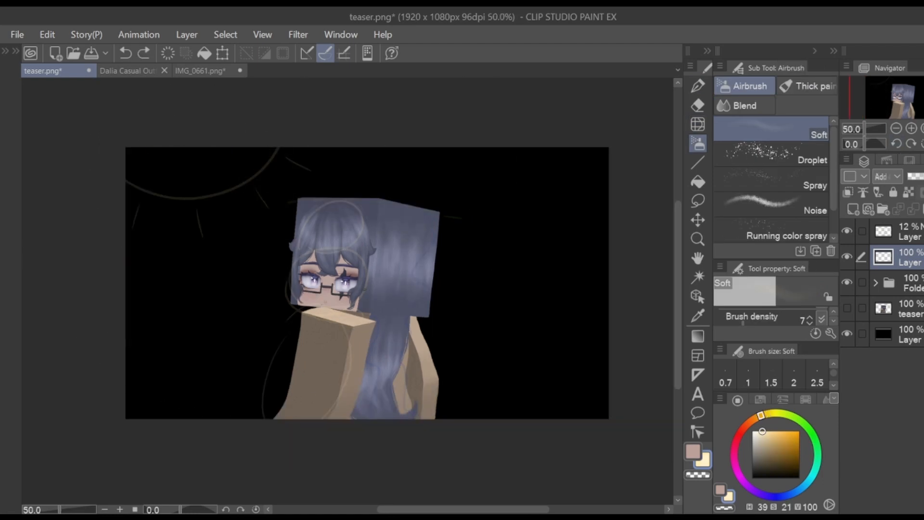
left_click(773, 413)
mouse_move(126, 192)
left_mouse_down()
mouse_move(260, 200)
mouse_move(194, 182)
mouse_move(345, 167)
left_mouse_up()
left_click(921, 176)
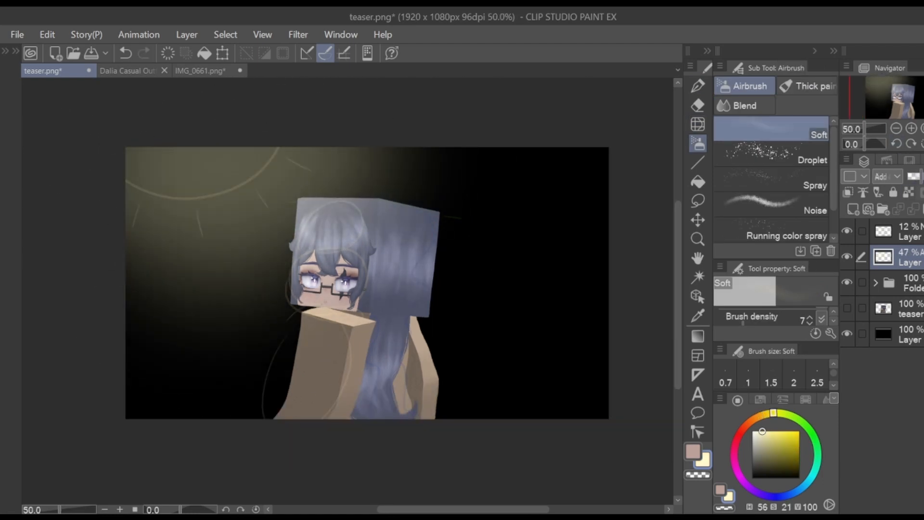
- Airbrush soft white light rays downward and diagonally from the sketched sun across the background and character
left_click(752, 431)
left_click_drag(237, 135, 282, 239)
left_click_drag(207, 177, 207, 347)
left_click_drag(288, 145, 481, 347)
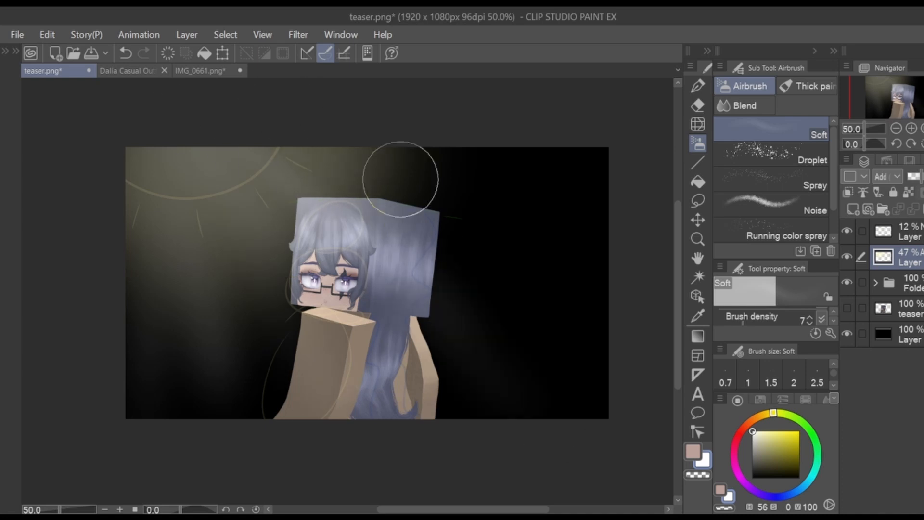
left_click_drag(400, 179, 597, 337)
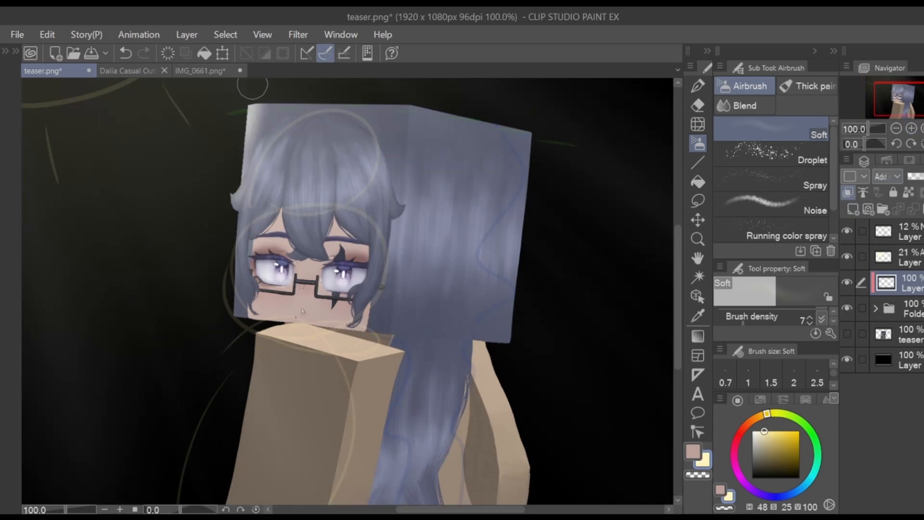
- Airbrush pale yellow light onto the front hair, face and arm on the Add layer clipped to the character folder
mouse_move(252, 87)
left_mouse_down()
mouse_move(269, 109)
mouse_move(299, 120)
mouse_move(237, 235)
mouse_move(290, 242)
mouse_move(344, 219)
left_mouse_up()
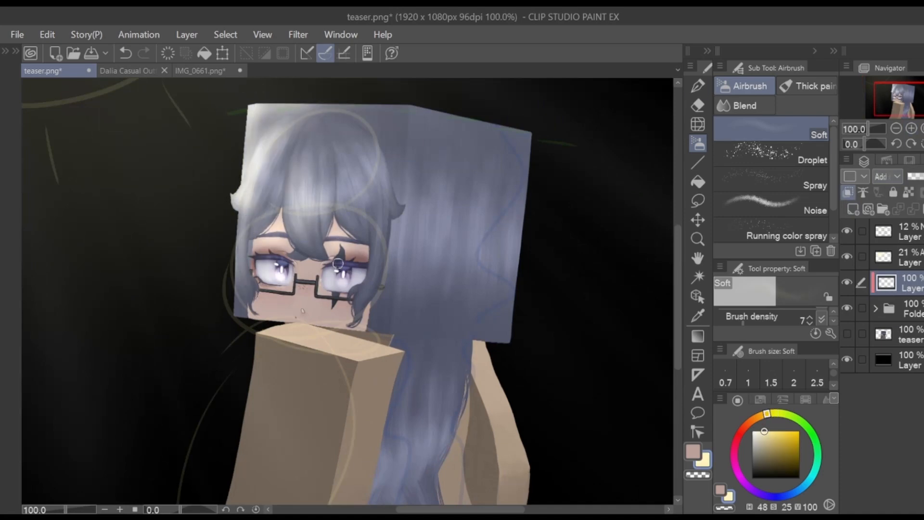
left_click_drag(337, 301, 270, 298)
mouse_move(289, 313)
left_mouse_down()
mouse_move(360, 202)
mouse_move(313, 330)
mouse_move(356, 166)
mouse_move(343, 121)
left_mouse_up()
left_click_drag(457, 233, 443, 318)
key("e")
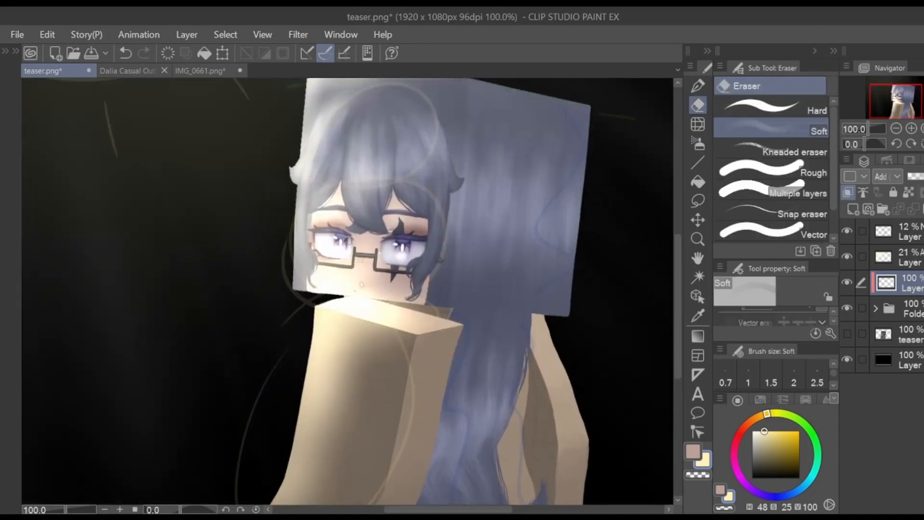
- Soften the pale yellow light on the face, front hair and top of the arm with the Soft eraser
mouse_move(352, 245)
left_mouse_down()
mouse_move(327, 230)
mouse_move(419, 328)
mouse_move(349, 311)
left_mouse_up()
scroll(435, 220, "down", 1)
mouse_move(414, 313)
left_mouse_down()
mouse_move(361, 380)
mouse_move(358, 301)
left_mouse_up()
left_click_drag(367, 145, 350, 198)
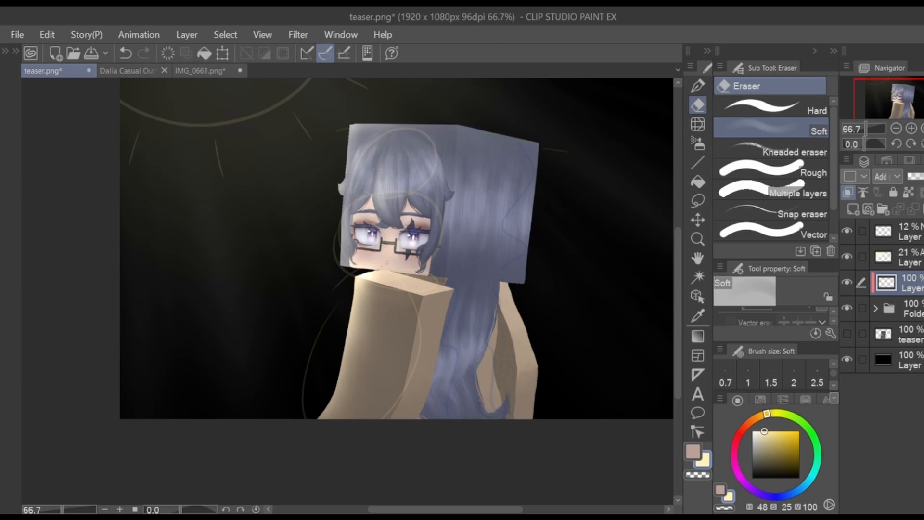
- Add a clipped Multiply layer and airbrush soft dark purple shadow over the head's far side, long hair and far arm
key("ctrl+shift+n")
left_click(756, 491)
left_click(766, 459)
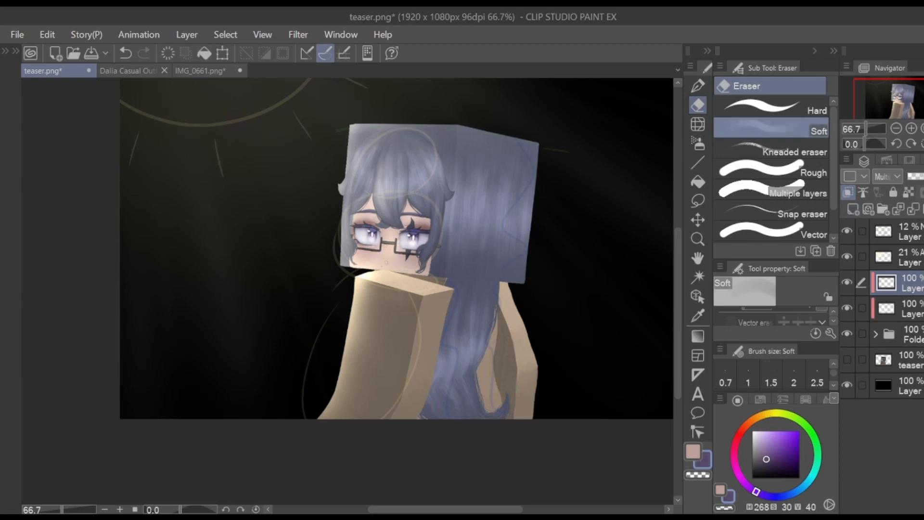
left_click(698, 144)
mouse_move(538, 164)
left_mouse_down()
mouse_move(544, 262)
mouse_move(503, 293)
mouse_move(510, 325)
mouse_move(472, 438)
mouse_move(516, 103)
mouse_move(457, 208)
mouse_move(407, 193)
left_mouse_up()
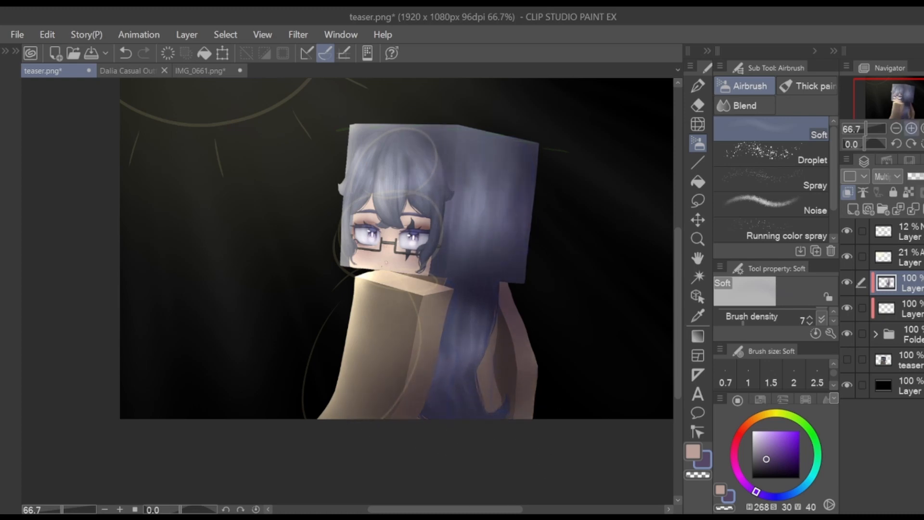
- Add an Overlay layer above the 21% glow layer, fill it with light blue and hide the sketch layer
left_click(911, 128)
left_click(896, 128)
left_click(847, 257)
left_click(847, 256)
left_click(909, 257)
left_click(853, 209)
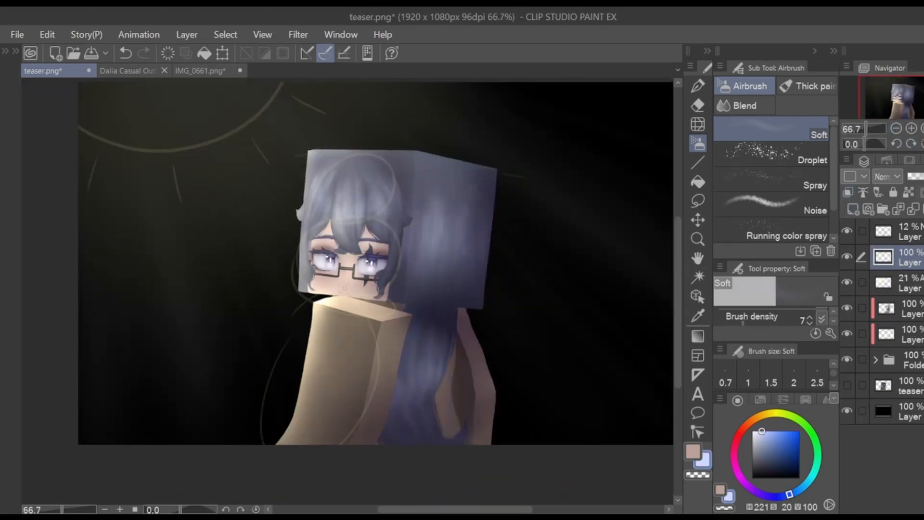
left_click(771, 431)
key("p")
left_click_drag(332, 260, 433, 260)
left_click(847, 231)
left_click(887, 176)
- Add two more Overlay layers on top, one filled with coral red and one filled with pale yellow
left_click(853, 209)
left_click(887, 176)
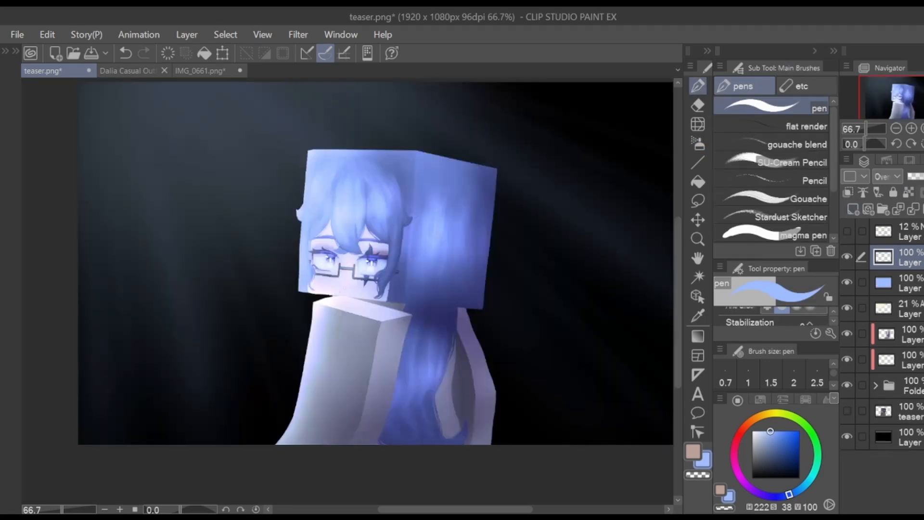
left_click(740, 431)
left_click_drag(505, 308, 260, 250)
left_click(853, 209)
left_click(886, 176)
left_click(772, 412)
left_click_drag(505, 327, 337, 260)
- Lower the Overlay layers' opacity to 50% for blue, 42% for red and 11% for yellow
left_click(910, 308)
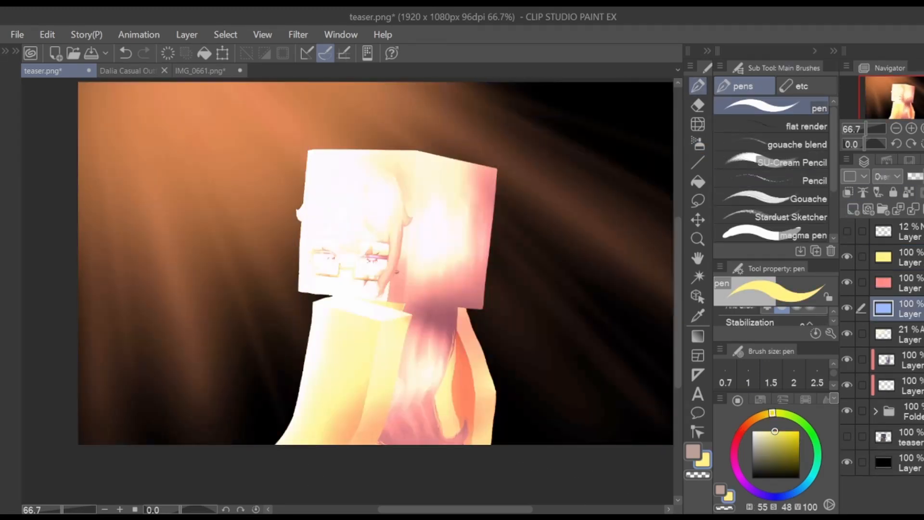
left_click(921, 176)
left_click(910, 283)
left_click(920, 176)
left_click(910, 258)
left_click(921, 176)
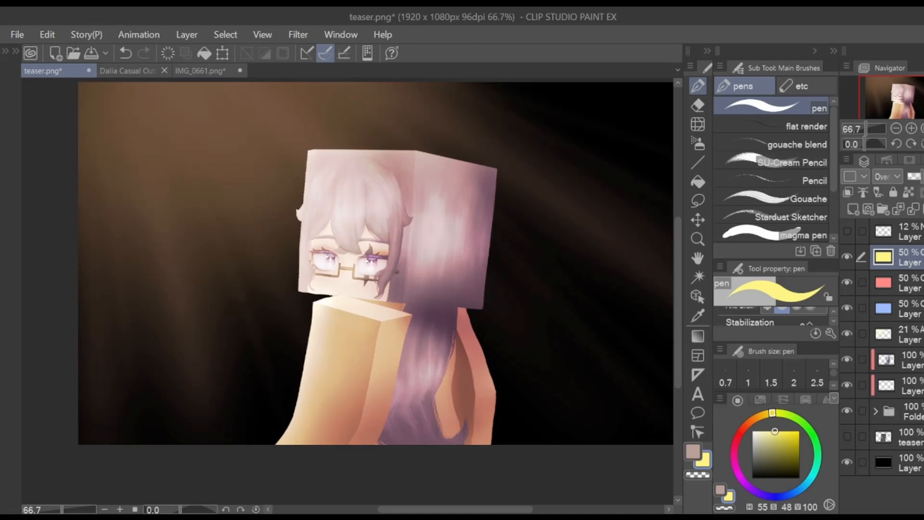
left_click_drag(923, 176, 920, 177)
left_click(910, 283)
left_click(922, 177)
- Adjust the hue and saturation of the red and blue Overlay layers
key("ctrl+u")
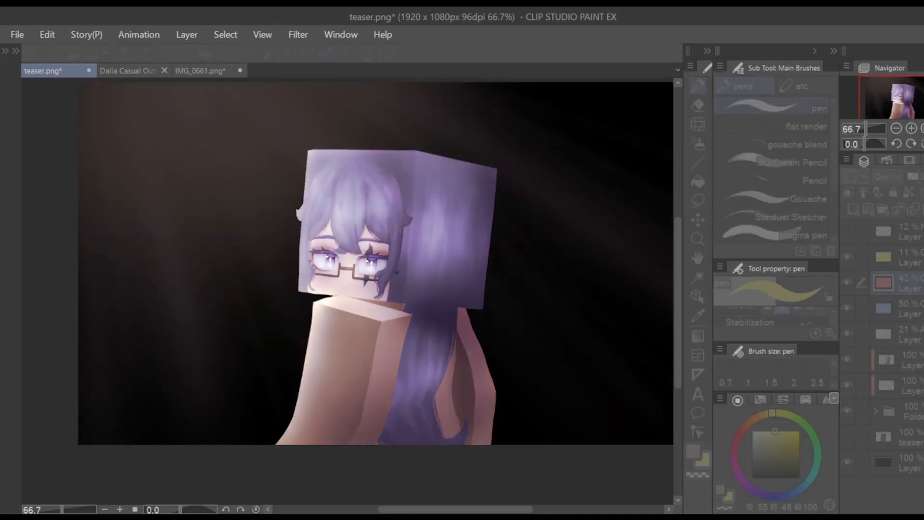
key("Return")
left_click(910, 308)
key("ctrl+u")
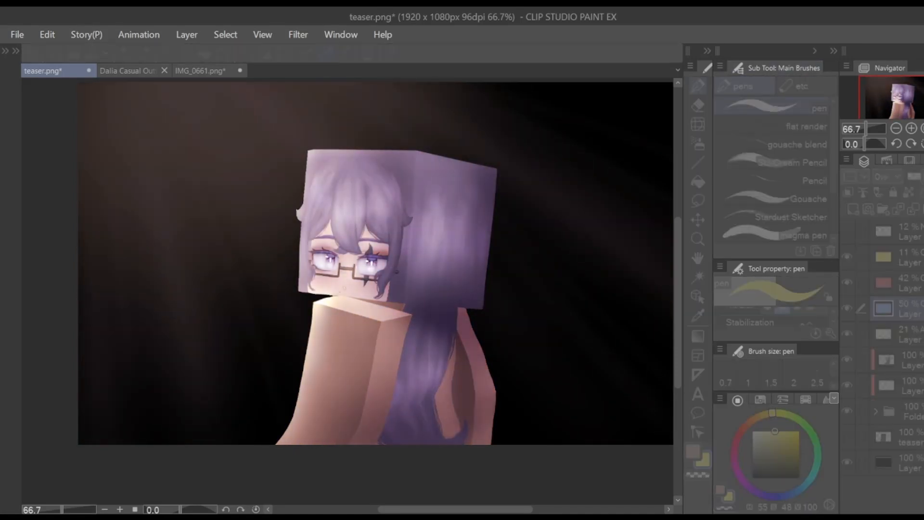
key("Return")
- Rebalance the Overlay layers' opacity to 46% for blue, 20% for red and 10% for yellow
left_click(916, 176)
left_click(909, 258)
left_click(909, 308)
left_click(910, 283)
left_click(913, 176)
left_click(910, 257)
left_click(910, 176)
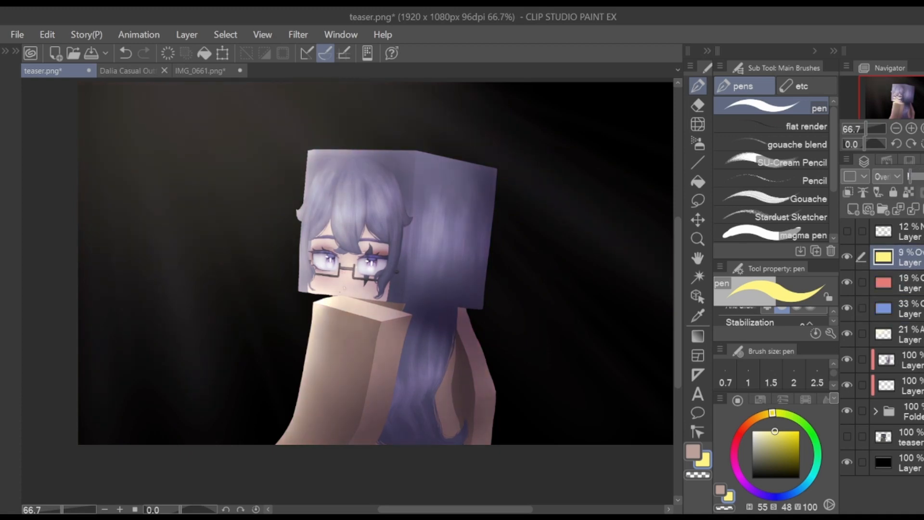
left_click(909, 283)
left_click(914, 176)
left_click(909, 308)
left_click(920, 176)
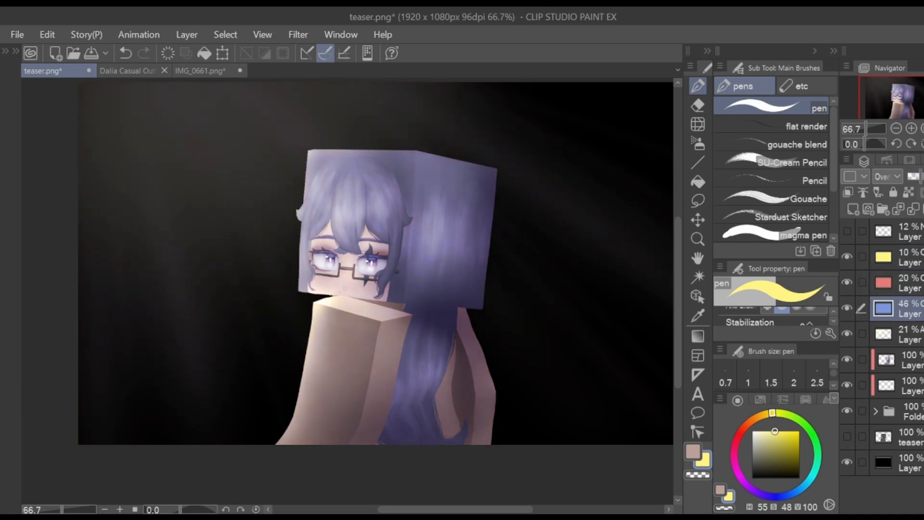
- Set the Overlay layers' opacity to 31% for blue, 19% for red and 8% for yellow
left_click(909, 283)
left_click(911, 176)
left_click(910, 257)
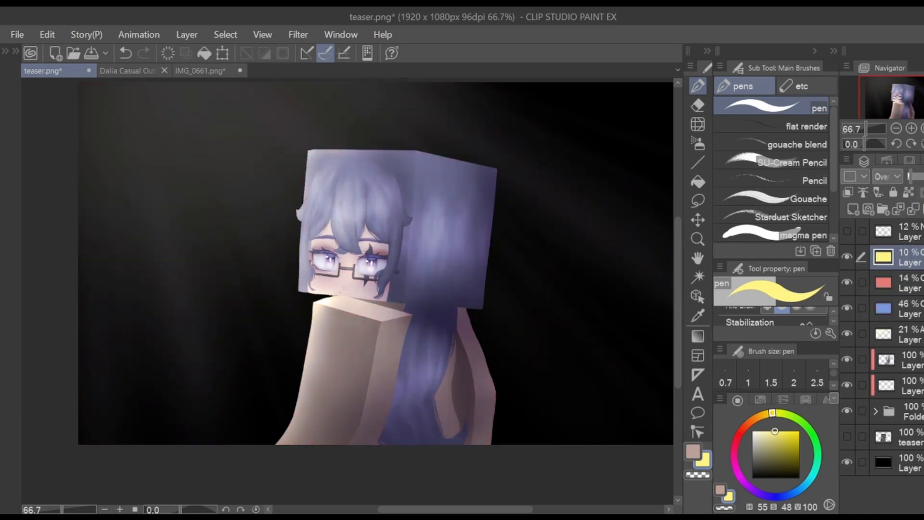
left_click(910, 176)
left_click(909, 308)
left_click_drag(920, 176, 916, 176)
left_click(909, 283)
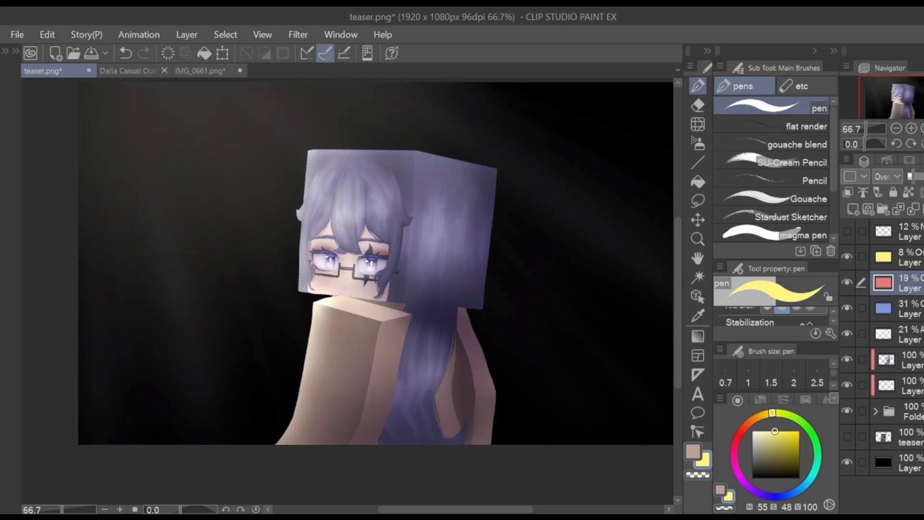
- Add a Hard light layer above the yellow overlay, choose a dark purple and try a broad dab over the character
left_click(852, 209)
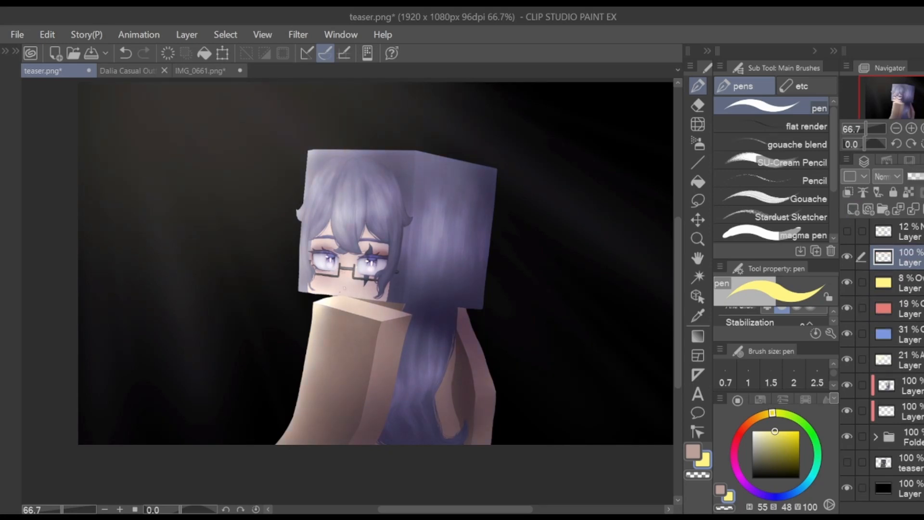
left_click(887, 176)
left_click(890, 380)
left_click(785, 495)
left_click(773, 443)
left_click(763, 494)
left_click(766, 456)
left_click(462, 335)
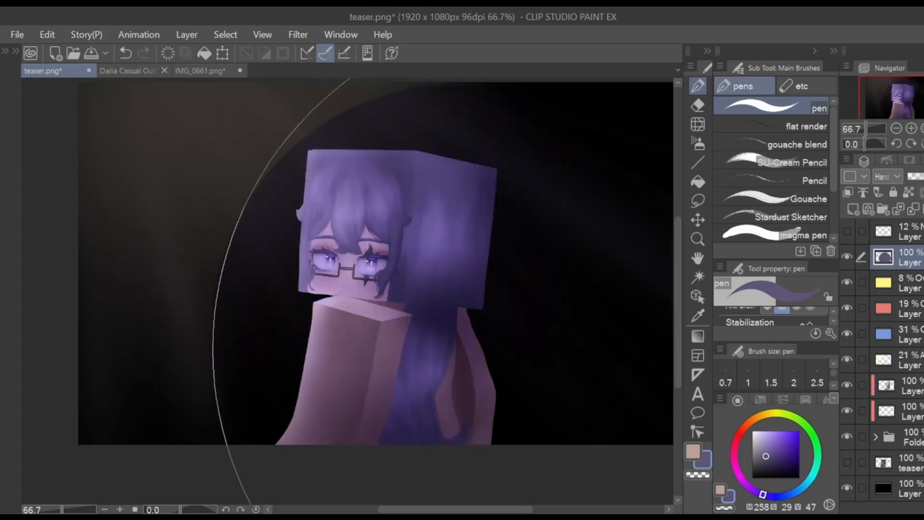
key("ctrl+z")
- Clip the Hard light layer to the character above the shadow layer, fill it with greyish purple and set its opacity to 26%
left_click_drag(909, 258, 910, 370)
left_click(847, 192)
left_click_drag(594, 346, 433, 308)
left_click(760, 464)
left_click(757, 451)
left_click(756, 459)
left_click(847, 359)
left_click(847, 360)
mouse_move(919, 176)
left_mouse_down()
mouse_move(907, 176)
mouse_move(915, 177)
left_mouse_up()
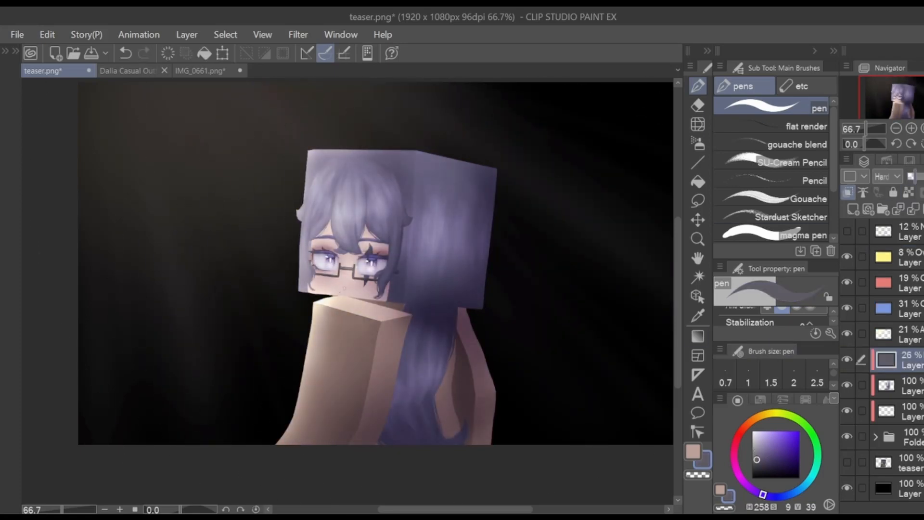
mouse_move(847, 257)
left_mouse_down()
mouse_move(847, 411)
mouse_move(847, 257)
left_mouse_up()
- Pick the Dappled light effect brush and white, and add a new layer directly below the character folder
left_click(697, 162)
left_click(744, 86)
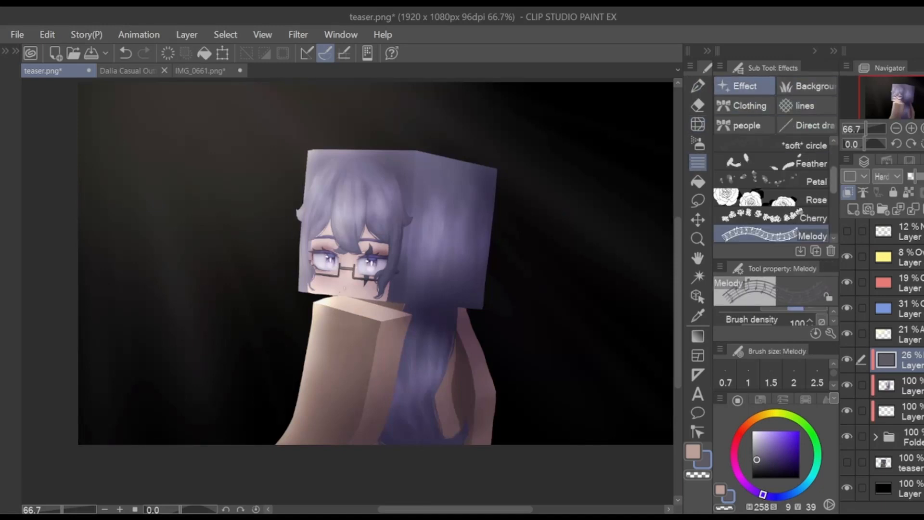
scroll(772, 193, "up", 2)
left_click(772, 159)
key("ctrl+z")
left_click(910, 258)
left_click(853, 209)
left_click(752, 431)
left_click_drag(910, 257, 910, 474)
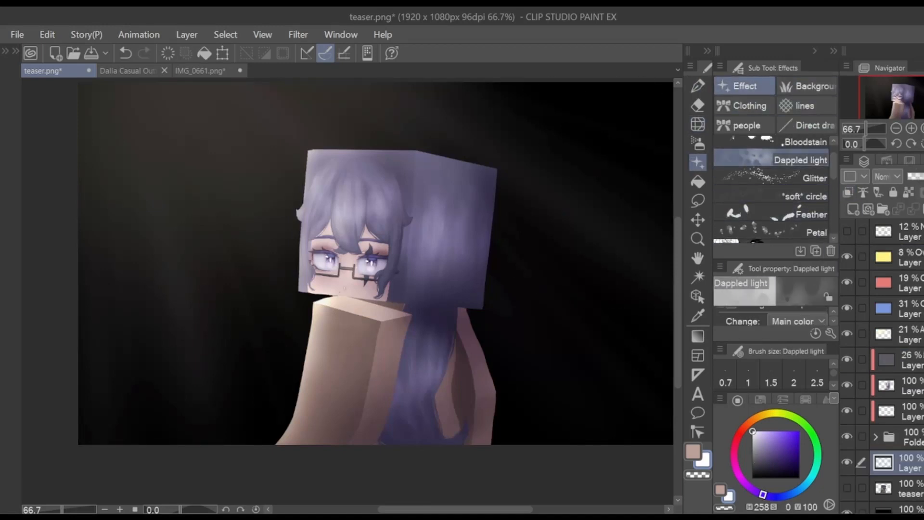
- Set the new layer to Add mode and paint white dappled light across the background
left_click(887, 176)
left_click(891, 344)
left_click_drag(592, 307, 639, 252)
key("ctrl+z")
key("ctrl+minus")
mouse_move(614, 374)
left_mouse_down()
mouse_move(313, 348)
mouse_move(567, 178)
left_mouse_up()
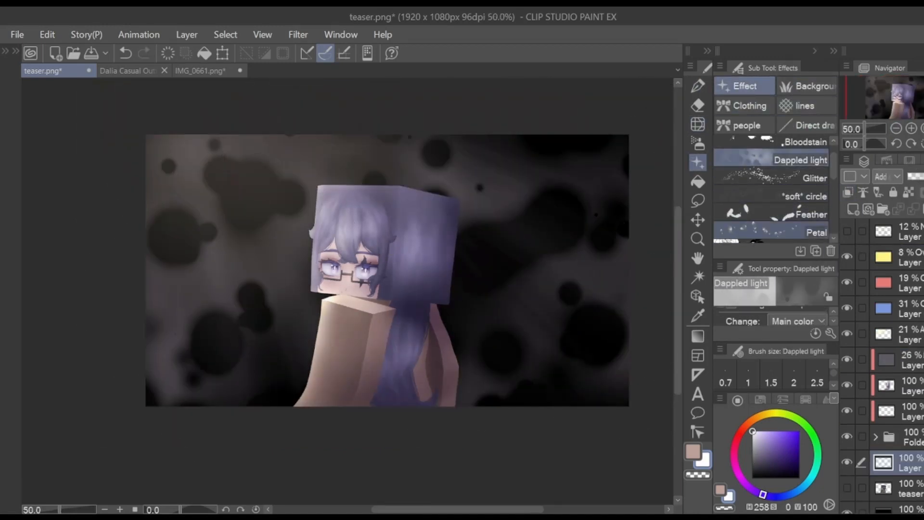
key("ctrl+z")
left_click_drag(155, 263, 632, 344)
key("ctrl+z")
mouse_move(156, 235)
left_mouse_down()
mouse_move(262, 301)
mouse_move(630, 235)
left_mouse_up()
- Blur the dappled light and lower its layer's opacity to 30%
left_click(297, 35)
left_click(433, 87)
key("Return")
left_click_drag(923, 176, 920, 176)
- Add another Add-mode layer below the character folder and scatter small white bubbles over the background with the *soft* circle brush
left_click(853, 209)
left_click(847, 193)
left_click(848, 193)
left_click(775, 196)
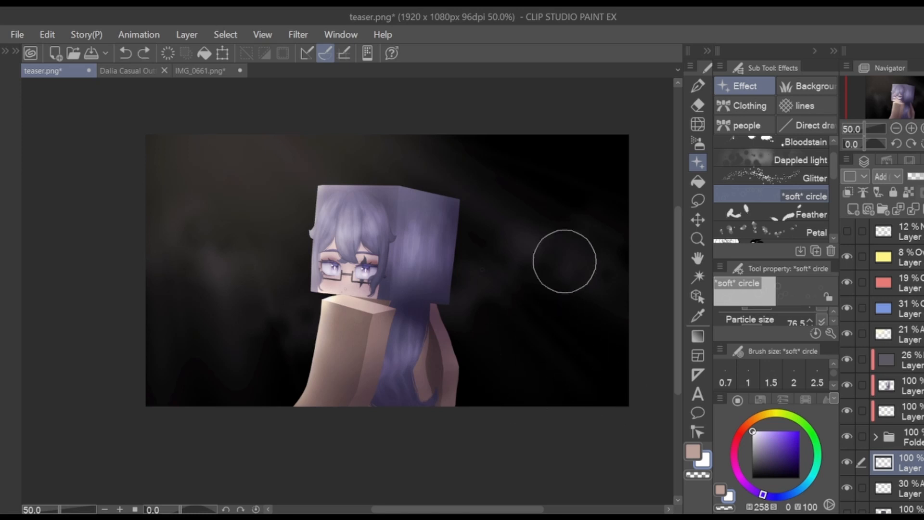
left_click_drag(489, 219, 592, 301)
- Enlarge the *soft* circle particles to about 367, stamp large bubbles around the background and set the layer's opacity to 28%
key("bracketright")
key("bracketright")
key("bracketright")
key("bracketright")
key("bracketright")
key("bracketright")
key("bracketright")
key("bracketright")
left_click(639, 383)
left_click(272, 371)
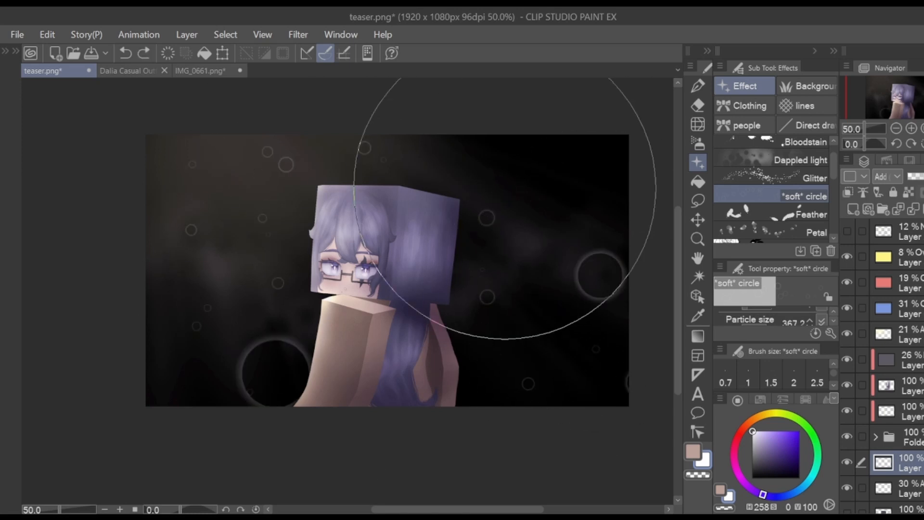
left_click(214, 169)
left_click(474, 138)
left_click_drag(923, 176, 911, 176)
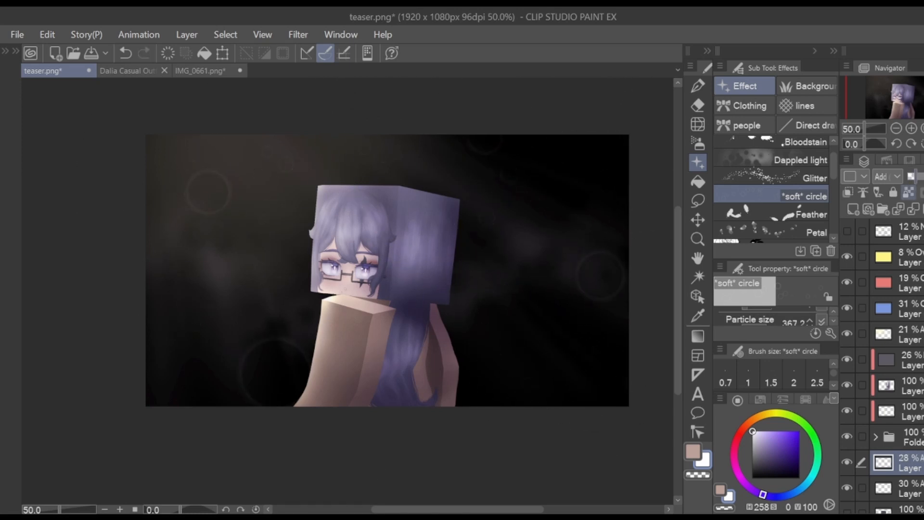
- Lower the clipped yellow light layer's opacity to 58% and the blue Overlay layer's to 26%
left_click(911, 128)
left_click(911, 128)
left_click(896, 129)
left_click(847, 333)
left_click(846, 334)
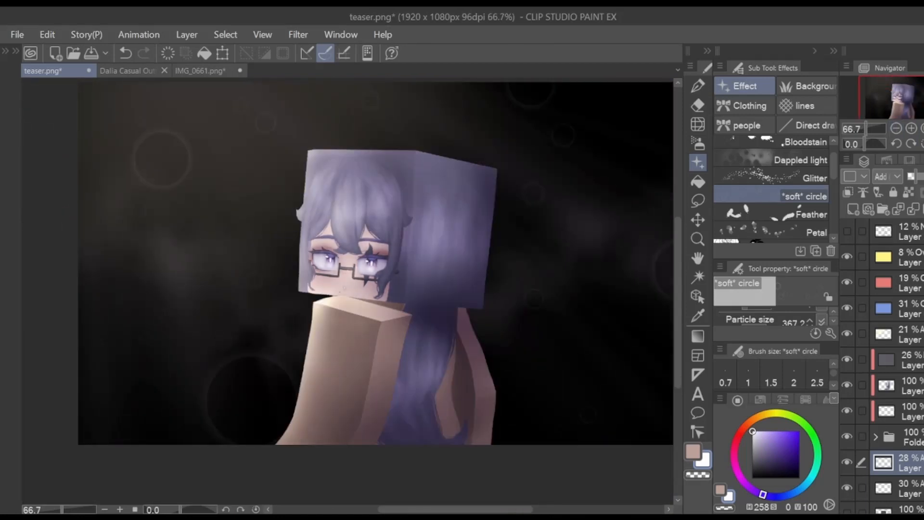
left_click(909, 411)
left_click(923, 177)
left_click(847, 359)
left_click(847, 359)
left_click(909, 308)
left_click_drag(916, 177, 914, 176)
- Add a clipped Add-mode layer above the Hard light layer and airbrush pale blue rim light along the head's sunlit edge
left_click(847, 231)
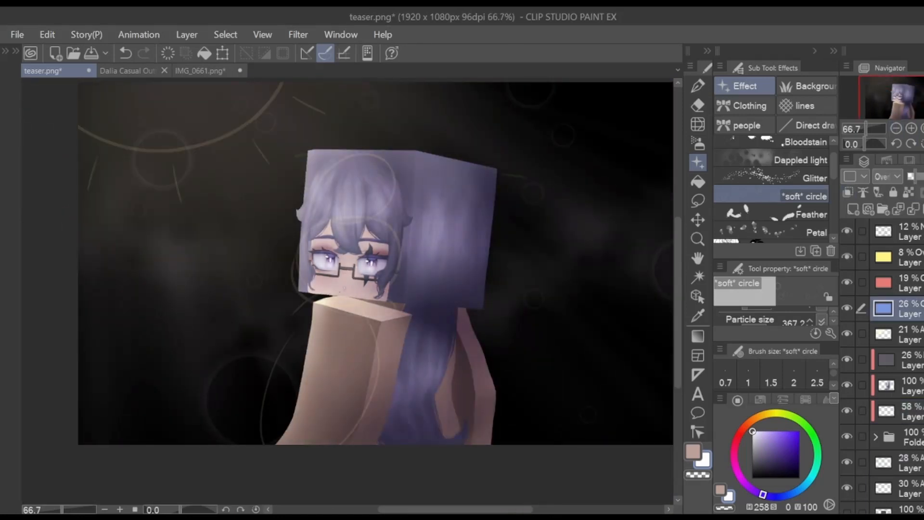
left_click(909, 359)
left_click(852, 209)
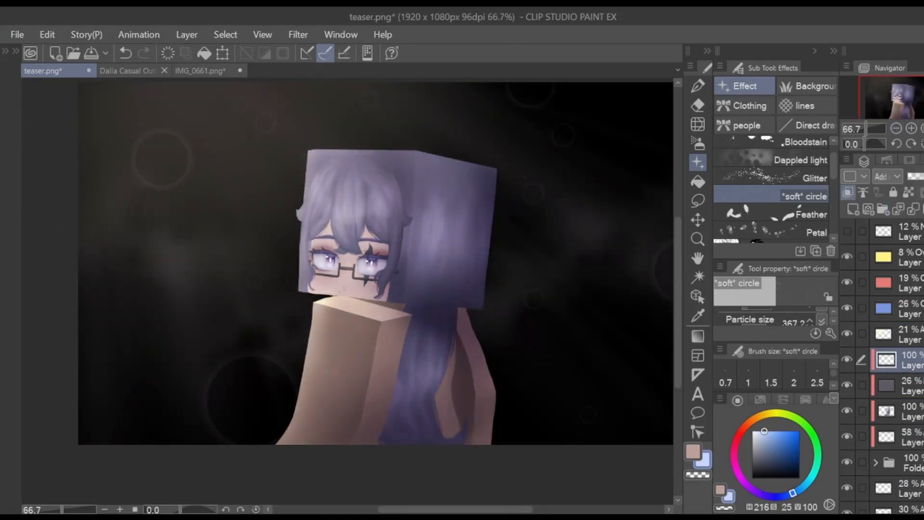
scroll(267, 143, "up", 2)
left_click(804, 485)
left_click(698, 144)
mouse_move(349, 268)
left_mouse_down()
mouse_move(487, 148)
mouse_move(341, 367)
left_mouse_up()
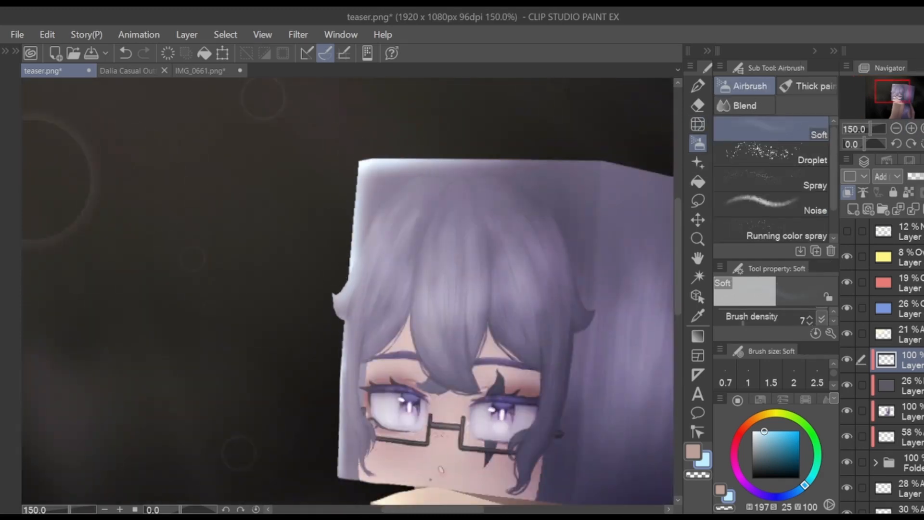
- Extend the pale blue rim light along the top and outer edge of the near arm and around the face
scroll(409, 214, "down", 5)
left_click_drag(373, 224, 410, 215)
scroll(341, 393, "down", 2)
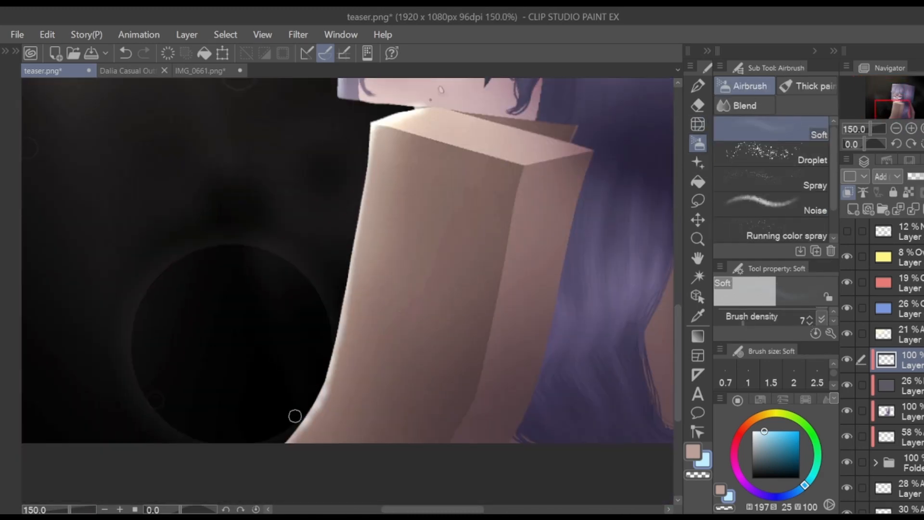
scroll(295, 412, "up", 3)
key("e")
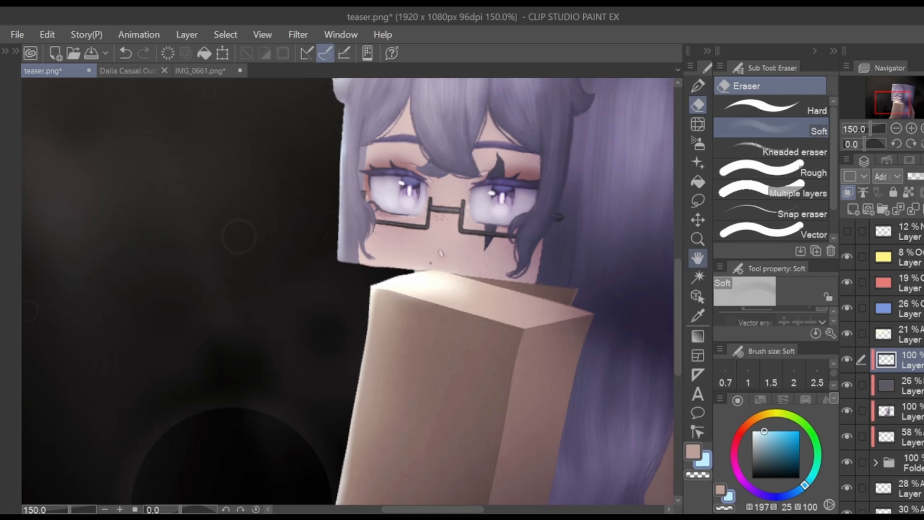
key("b")
scroll(437, 157, "up", 2)
key("b")
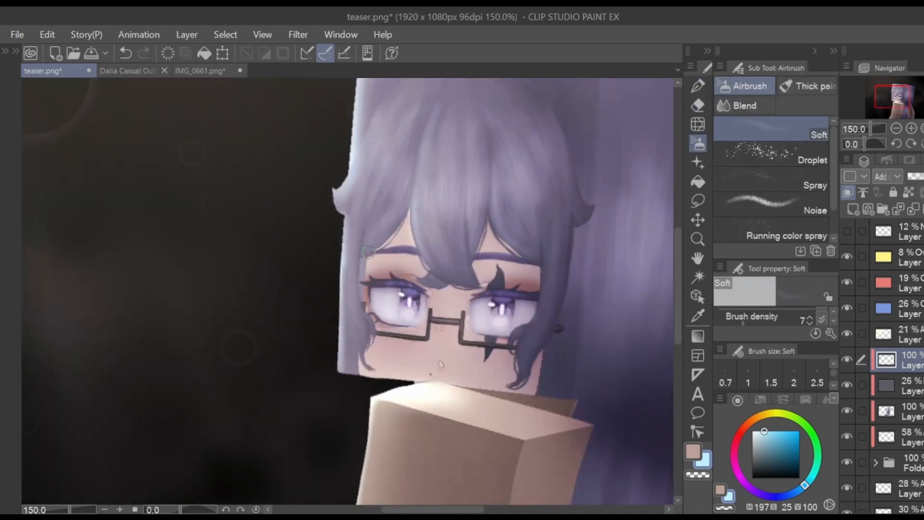
- Lower the rim light layer's opacity to 42%
scroll(291, 253, "down", 2)
left_click_drag(923, 176, 921, 177)
scroll(356, 288, "up", 3)
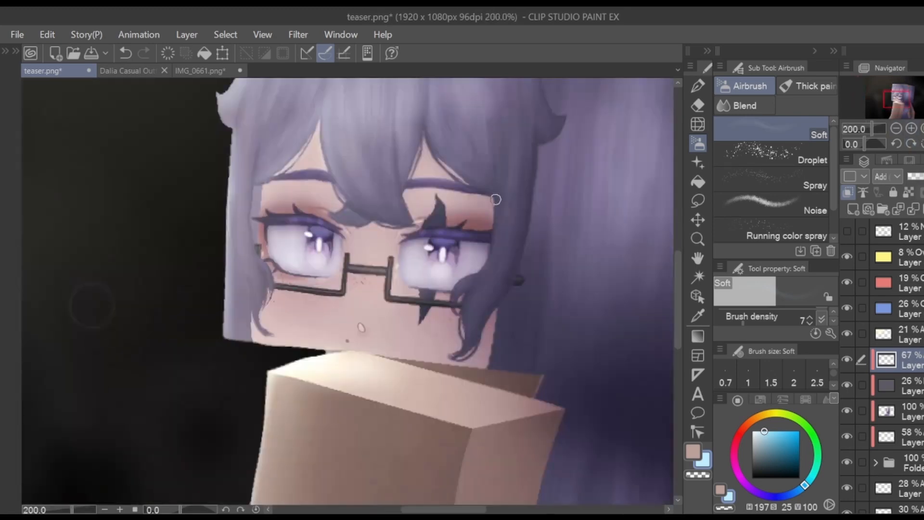
scroll(92, 306, "down", 3)
- Erase part of the 21% pale yellow glow layer over the character's front hair with the Soft eraser
left_click(909, 334)
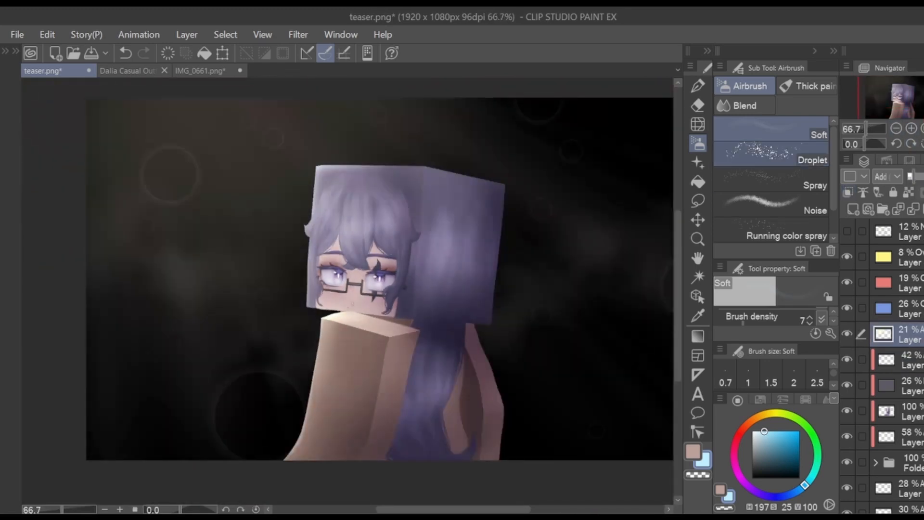
key("e")
mouse_move(403, 251)
left_mouse_down()
mouse_move(442, 299)
mouse_move(405, 282)
left_mouse_up()
scroll(886, 385, "down", 2)
- Hide the black background and gather the character and lighting layers into one folder above the visible teaser layer
left_click(847, 501)
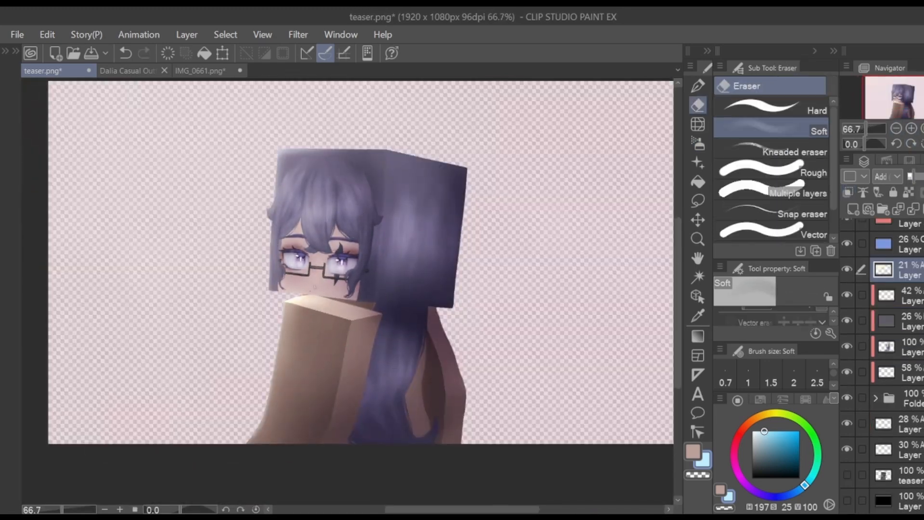
left_click_drag(497, 287, 514, 312)
left_click(847, 501)
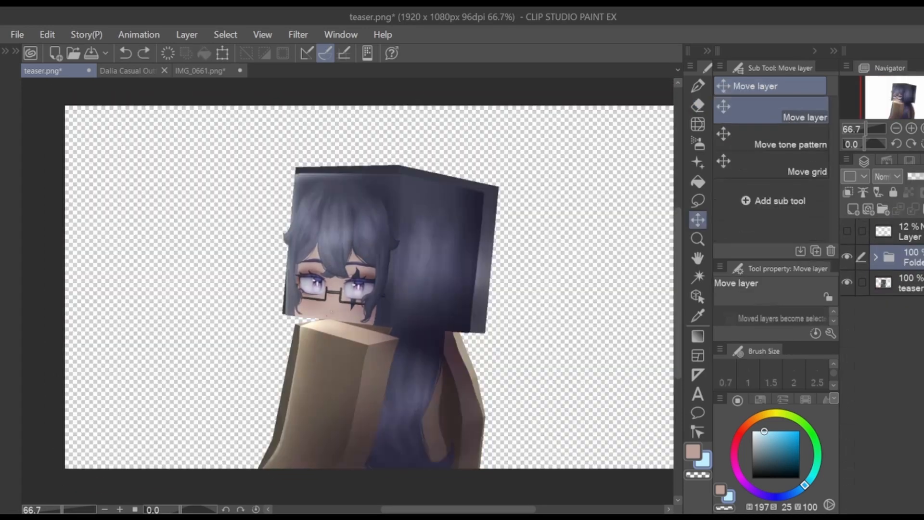
- Move the edited character folder sideways so it stands beside the original teaser render
key("ctrl+t")
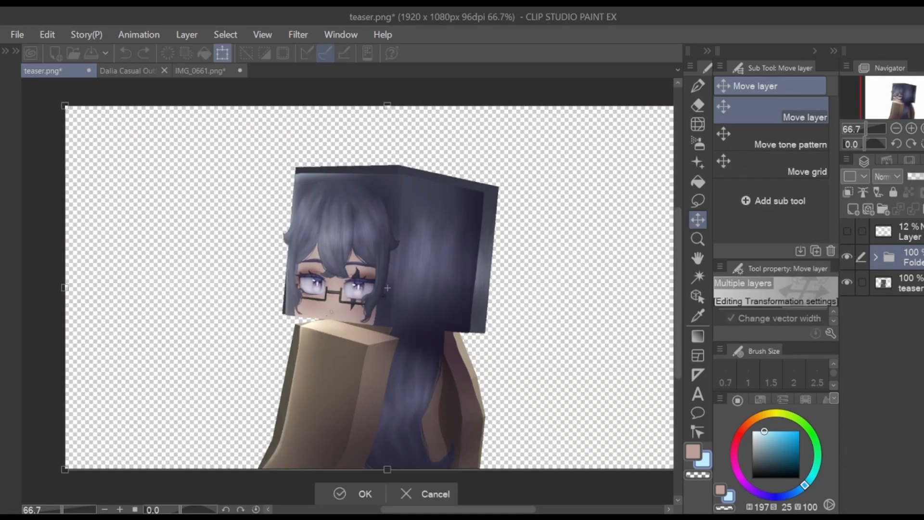
key("Escape")
mouse_move(590, 289)
left_mouse_down()
mouse_move(695, 289)
mouse_move(587, 289)
left_mouse_up()
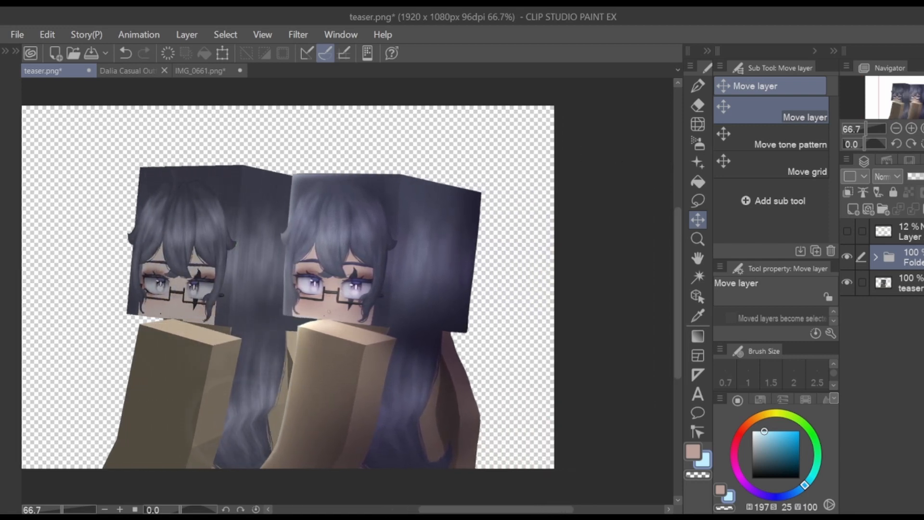
- Move the original teaser render sideways so it stands clear of the edited character
left_click_drag(914, 98, 896, 98)
left_click(909, 283)
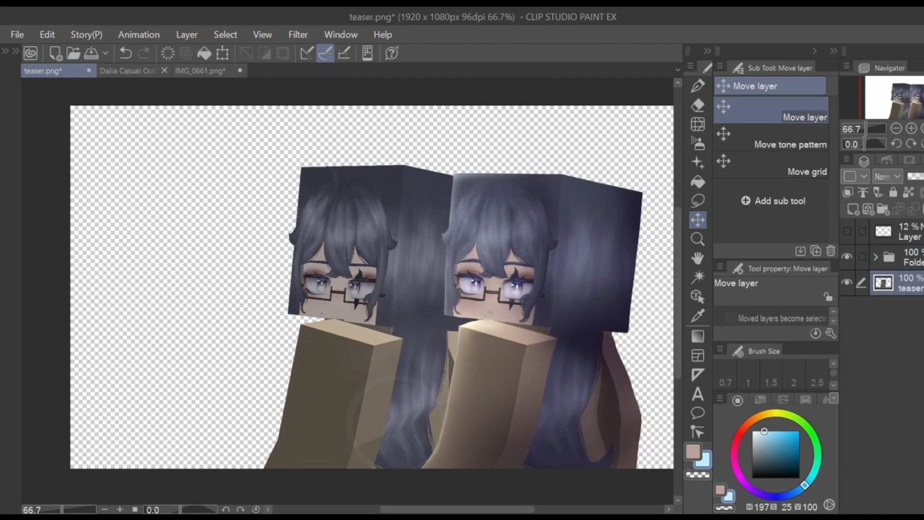
left_click_drag(366, 289, 220, 289)
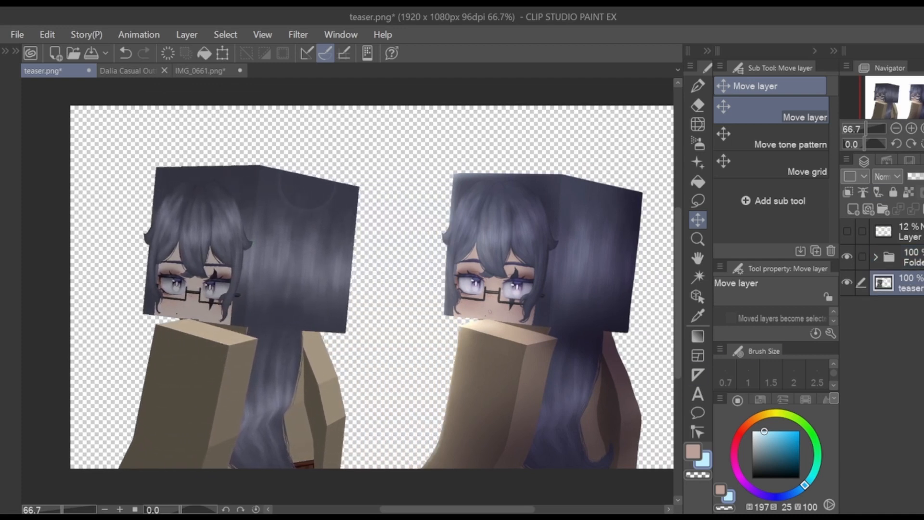
- Look through the lighting layers inside the edited character's folder
left_click(875, 257)
scroll(882, 365, "down", 4)
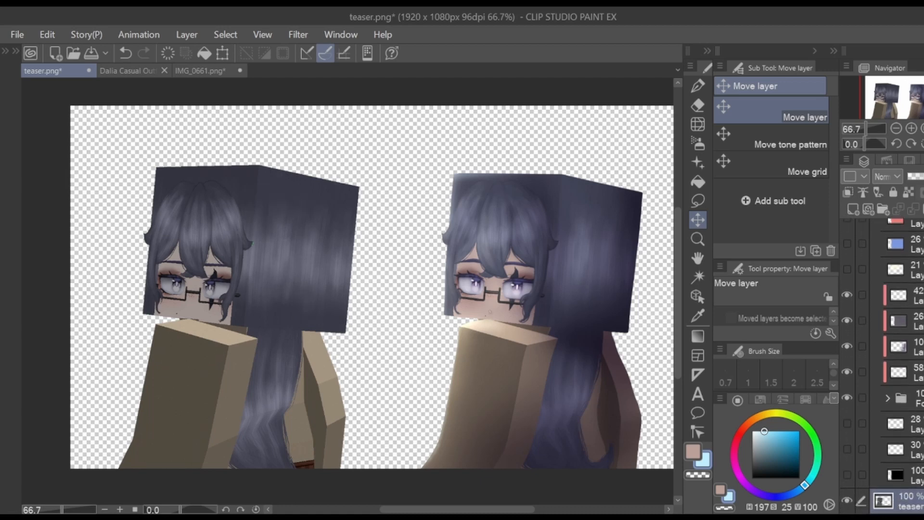
left_click(909, 347)
scroll(904, 357, "up", 2)
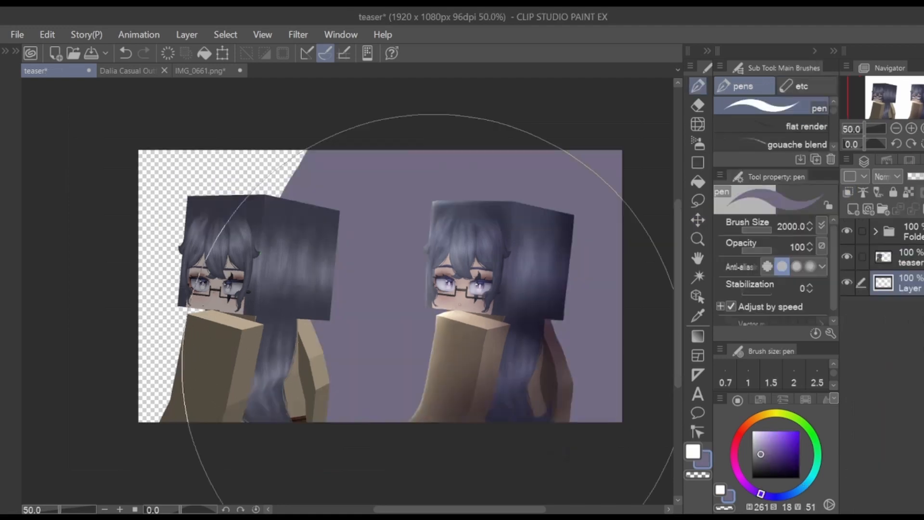
- Add a layer above the character folder and draw a white rectangular outline of brush size 25 just inside the canvas edges
left_click(910, 231)
left_click(853, 209)
left_click(794, 247)
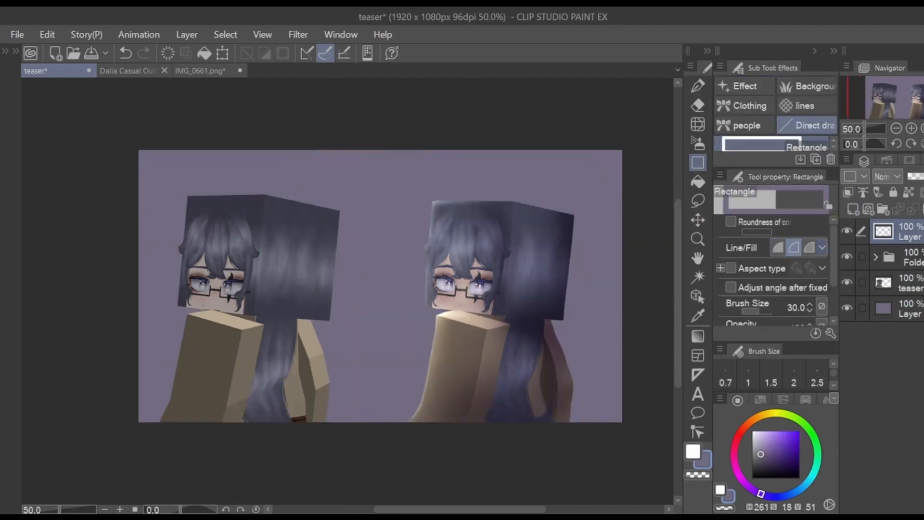
left_click(762, 432)
left_click(693, 451)
left_click_drag(144, 156, 617, 416)
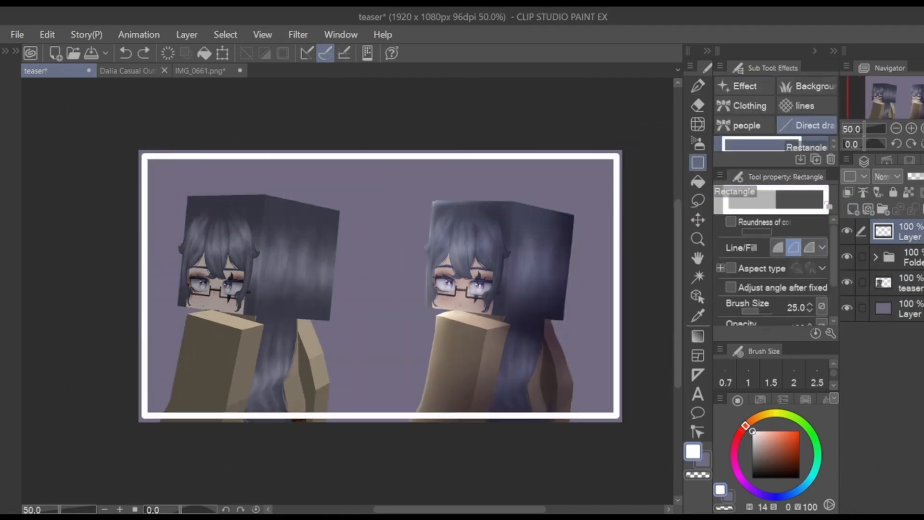
- Undo the thin frame and redraw the white rectangular outline with a brush size of 50
key("ctrl+z")
key("bracketright")
key("bracketright")
key("bracketright")
mouse_move(147, 160)
left_mouse_down()
mouse_move(209, 210)
mouse_move(614, 413)
mouse_move(607, 406)
left_mouse_up()
key("ctrl+z")
key("ctrl+z")
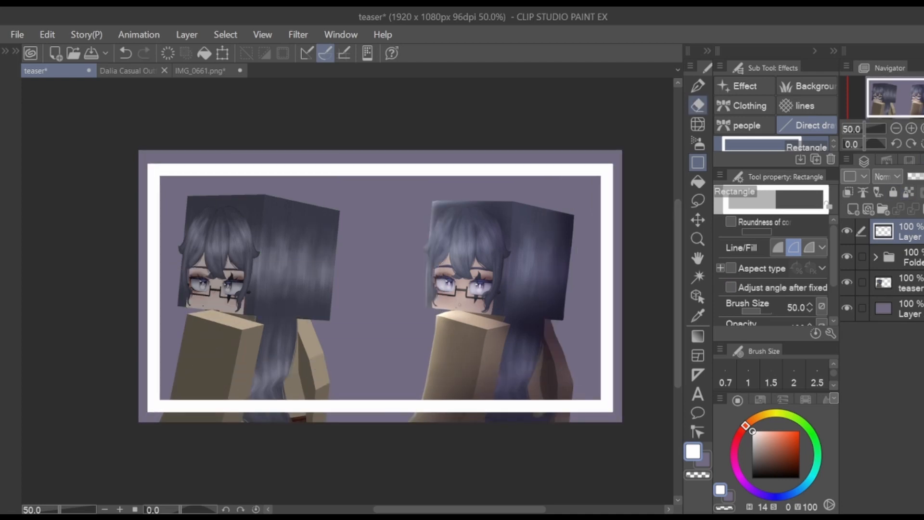
- Erase the frame where it crosses both characters with the Hard eraser and lower its layer opacity to 14%
left_click(698, 105)
scroll(543, 390, "up", 2)
scroll(281, 404, "up", 2)
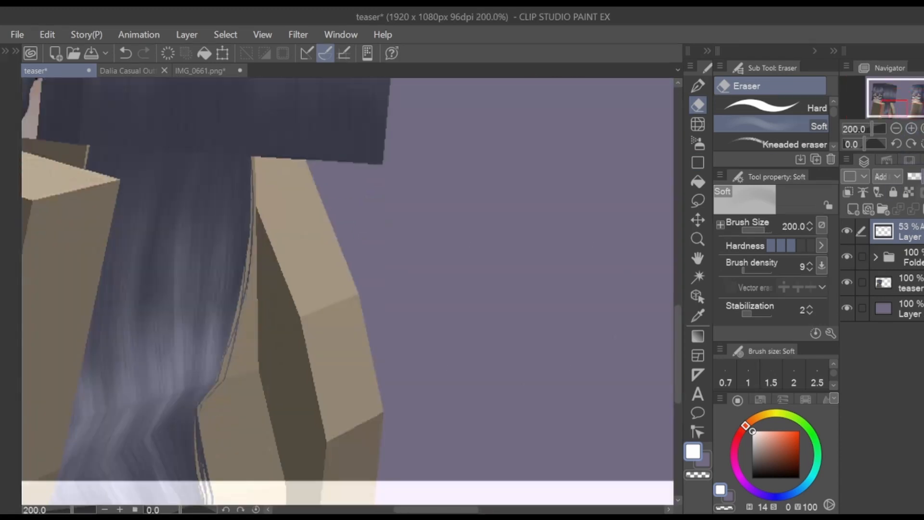
left_click(770, 107)
left_click_drag(568, 306, 574, 355)
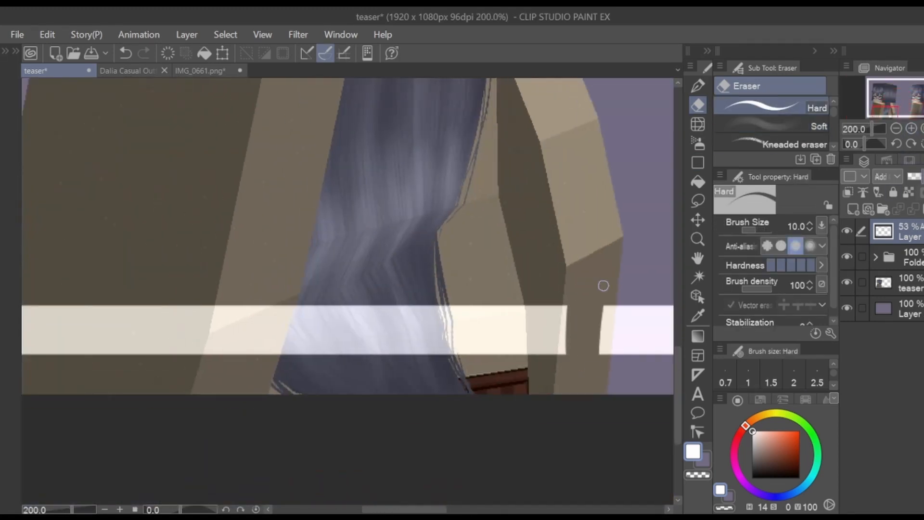
left_click(915, 176)
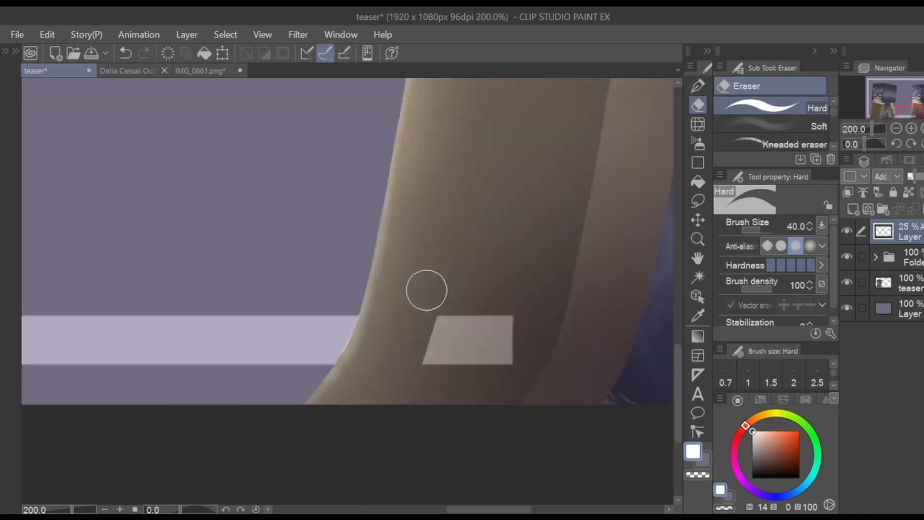
left_click_drag(425, 287, 561, 249)
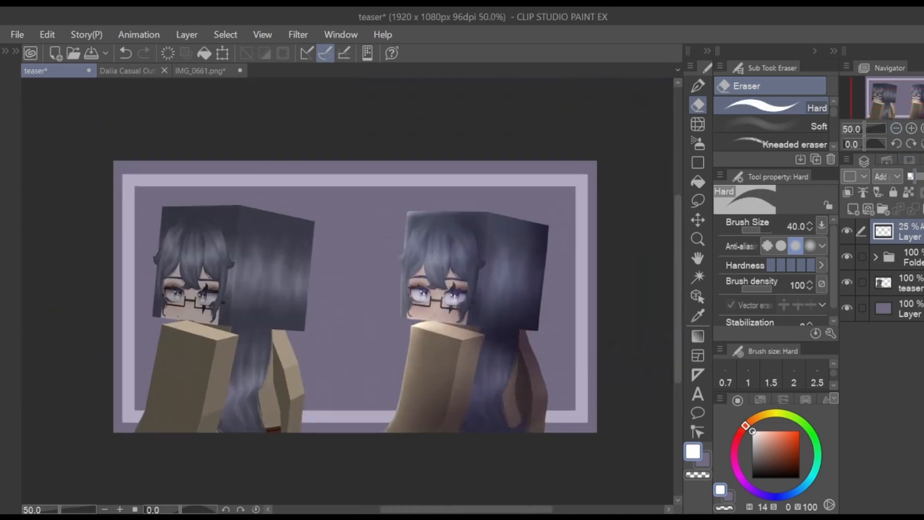
left_click_drag(909, 177, 913, 176)
- Add a layer and start airbrushing a light periwinkle glow along the upper edge with the Soft airbrush
left_click(909, 308)
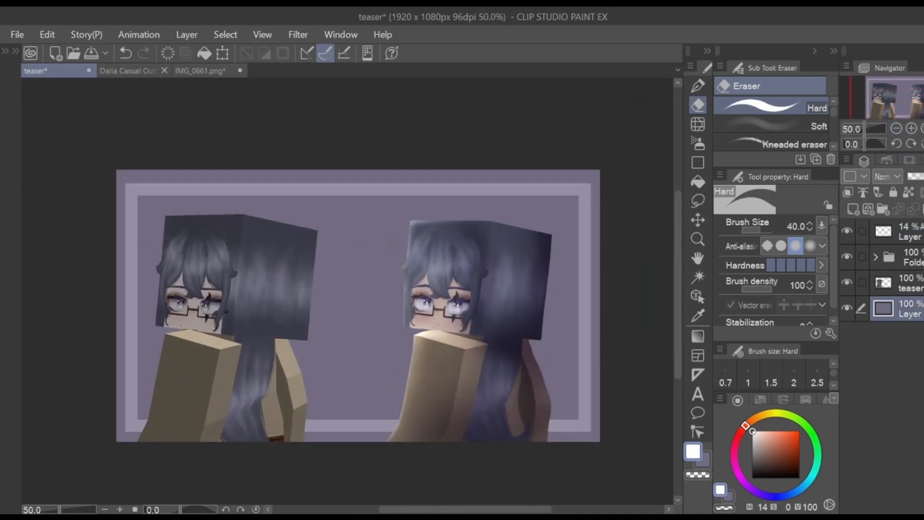
left_click(909, 232)
left_click(852, 208)
mouse_move(909, 231)
left_mouse_down()
mouse_move(909, 268)
mouse_move(909, 222)
left_mouse_up()
left_click(772, 496)
left_click(768, 431)
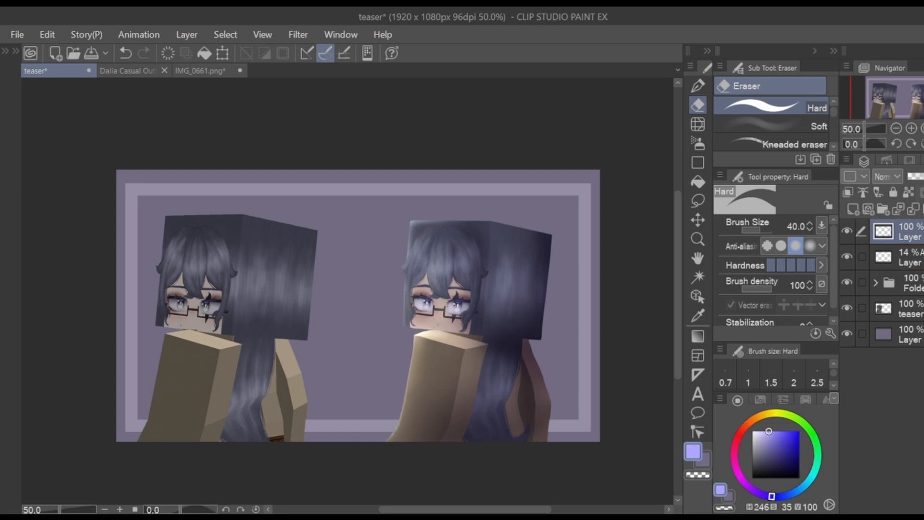
left_click(697, 144)
key("bracketright")
key("bracketright")
key("bracketright")
key("bracketright")
key("bracketright")
key("bracketright")
key("bracketright")
key("bracketright")
key("bracketright")
key("bracketright")
key("bracketright")
key("bracketright")
key("bracketright")
key("bracketright")
key("bracketright")
key("bracketright")
key("bracketleft")
key("bracketleft")
key("bracketleft")
key("bracketleft")
key("bracketleft")
key("bracketleft")
mouse_move(427, 154)
left_mouse_down()
mouse_move(443, 179)
mouse_move(539, 154)
left_mouse_up()
- Build up the glow with larger Soft airbrush strokes across the upper canvas and move its layer behind both characters
key("bracketright")
key("bracketright")
key("bracketright")
key("bracketright")
key("bracketright")
key("bracketright")
key("bracketright")
key("bracketright")
key("bracketright")
left_click_drag(471, 120, 206, 128)
key("bracketleft")
key("bracketleft")
key("bracketleft")
key("bracketleft")
key("bracketleft")
key("bracketleft")
mouse_move(505, 144)
left_mouse_down()
mouse_move(195, 154)
mouse_move(227, 117)
left_mouse_up()
left_click_drag(908, 232, 909, 319)
left_click_drag(202, 226, 490, 172)
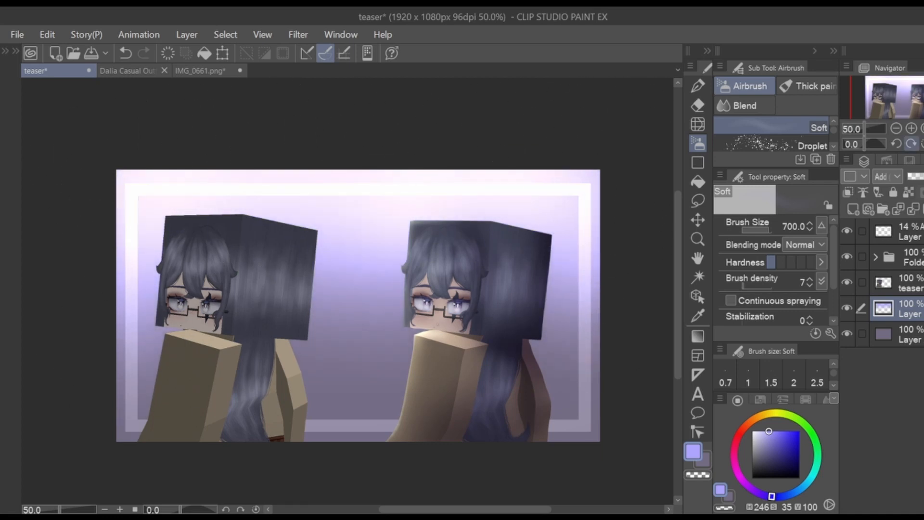
- Airbrush dark violet shading along the background's lower and side edges on a Multiply layer behind the characters
key("bracketleft")
key("bracketleft")
key("bracketleft")
mouse_move(614, 448)
left_mouse_down()
mouse_move(595, 378)
mouse_move(621, 231)
left_mouse_up()
left_click_drag(124, 455, 113, 231)
key("bracketleft")
key("bracketleft")
key("bracketleft")
key("bracketleft")
key("bracketleft")
key("bracketleft")
mouse_move(153, 486)
left_mouse_down()
mouse_move(334, 453)
mouse_move(495, 468)
mouse_move(282, 482)
left_mouse_up()
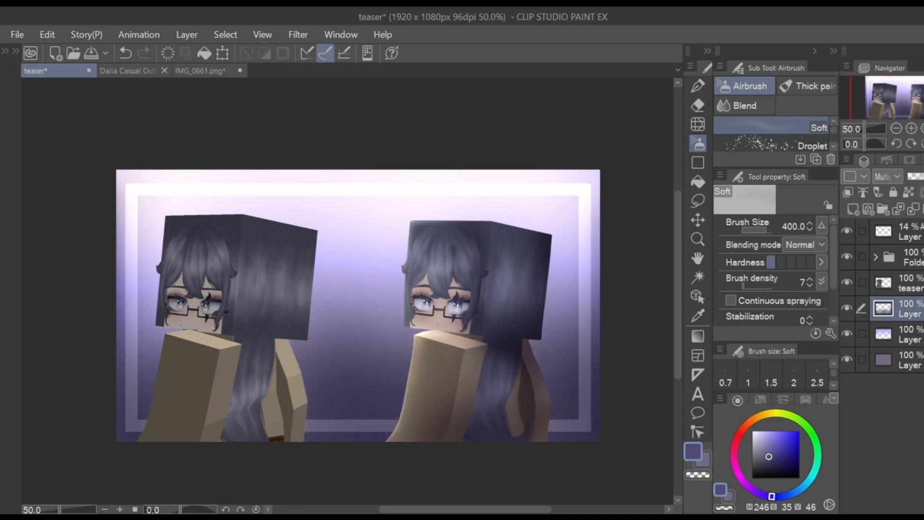
- Bring in the "HOW TO MAKE THUMBNAILS !!" title image and enlarge it to 116% across the upper canvas
key("alt+Tab")
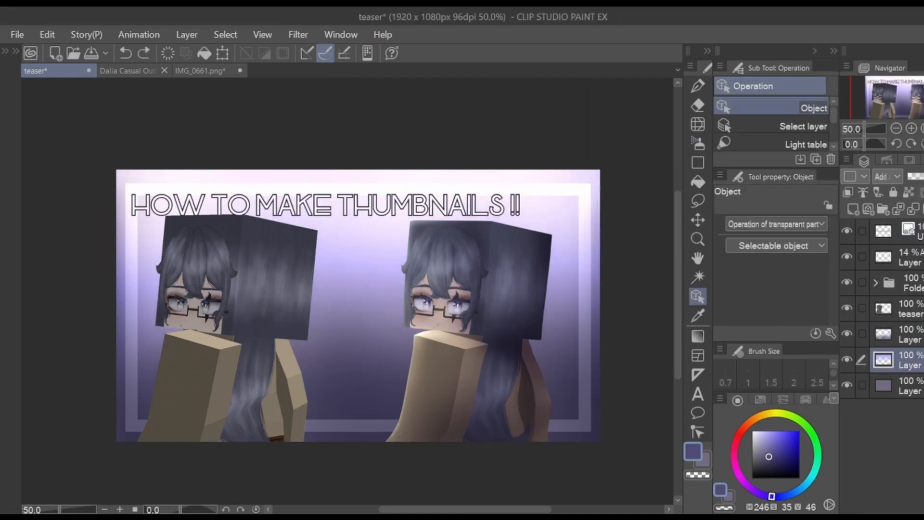
left_click(328, 215)
left_click_drag(327, 207, 327, 198)
left_click_drag(568, 345, 645, 387)
left_click_drag(549, 299, 533, 281)
left_click_drag(349, 213, 355, 210)
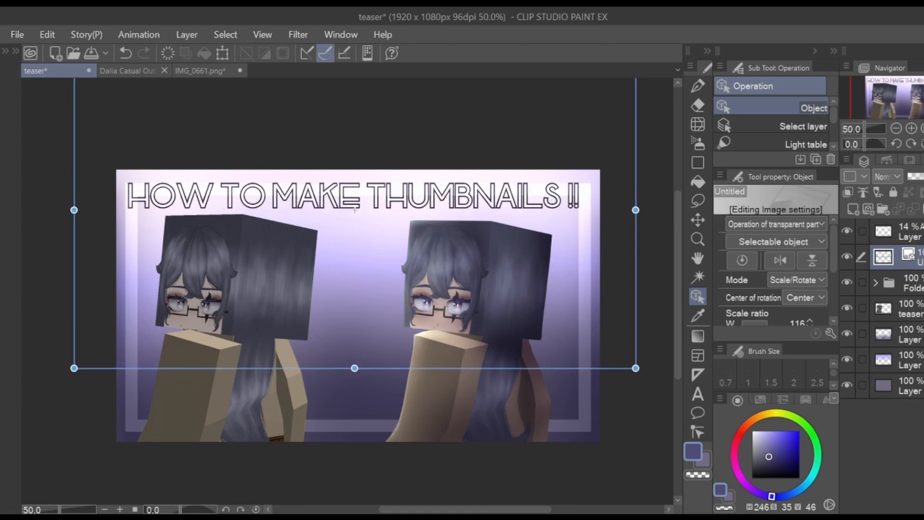
- Colour the title white with a purple outline and move it down over the characters' lower bodies
key("ctrl+shift+n")
key("ctrl+alt+g")
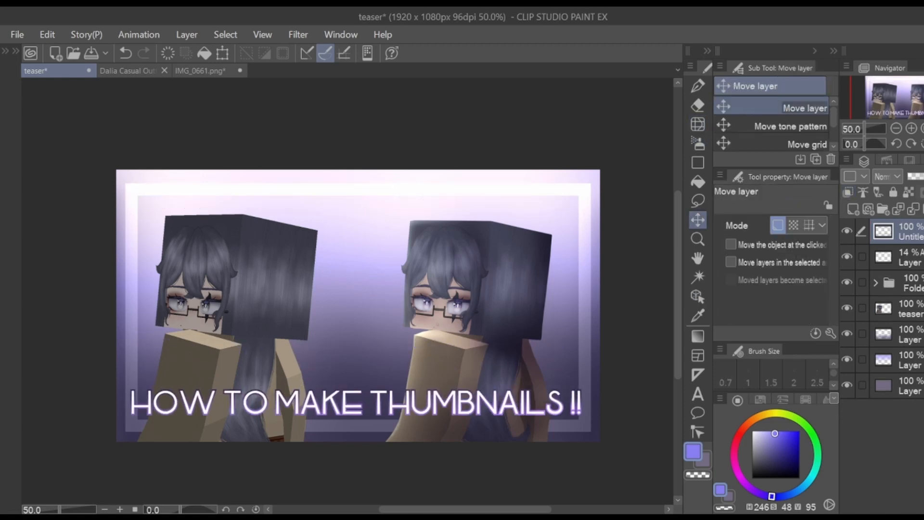
mouse_move(364, 226)
left_mouse_down()
mouse_move(354, 400)
mouse_move(351, 387)
left_mouse_up()
- Lasso part of the title and place "MAKE THUMBNAILS !!" as a second line below "HOW TO"
key("m")
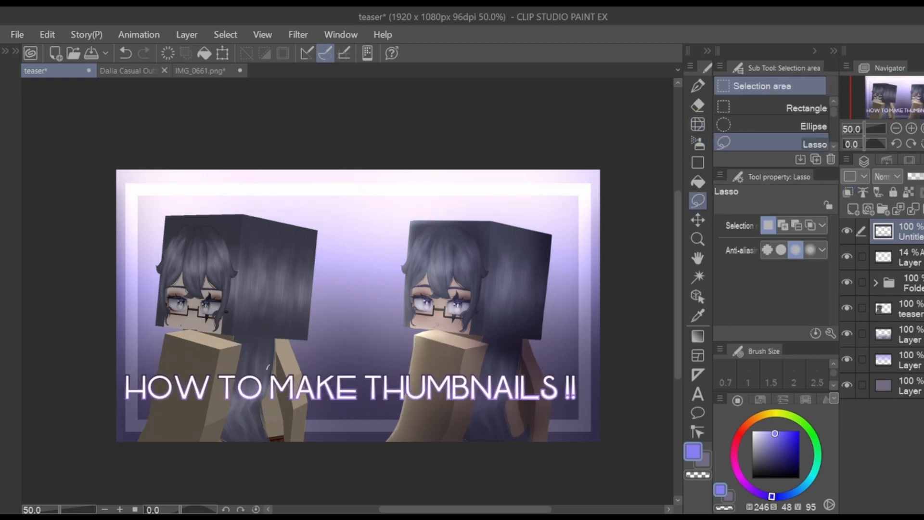
left_click_drag(269, 364, 250, 330)
key("ctrl+t")
mouse_move(423, 388)
left_mouse_down()
mouse_move(418, 416)
mouse_move(340, 416)
mouse_move(354, 415)
left_mouse_up()
key("Return")
key("ctrl+d")
- Transform the two-line title to fit the lower area of the canvas
key("k")
key("ctrl+t")
left_click_drag(509, 430, 516, 434)
key("Return")
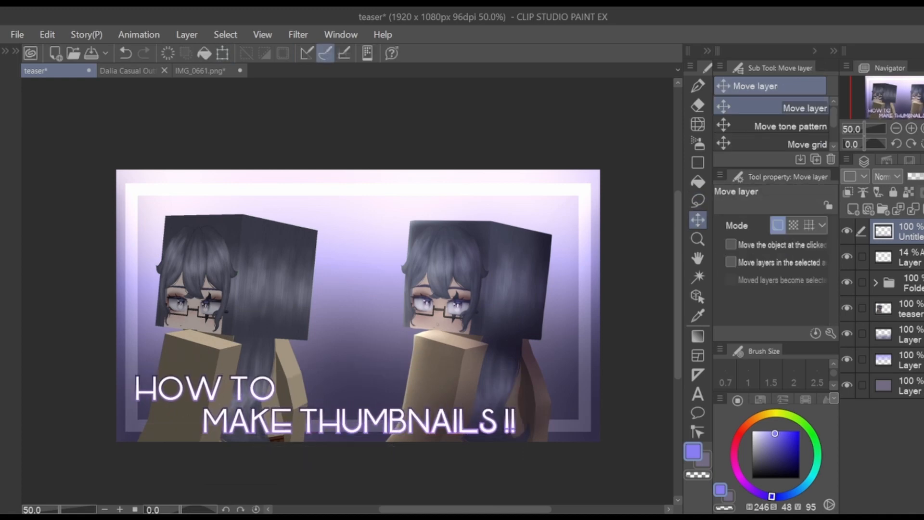
- Set the frame layer's opacity to 17% and the periwinkle glow layer's opacity to 51%
left_click(909, 257)
left_click_drag(914, 177, 923, 176)
left_click(909, 360)
- Add a layer above the plain purple background and stamp heart bubbles between the characters with the size 200 heart bubble brush
left_click(909, 385)
left_click(853, 209)
left_click(698, 162)
left_click(745, 86)
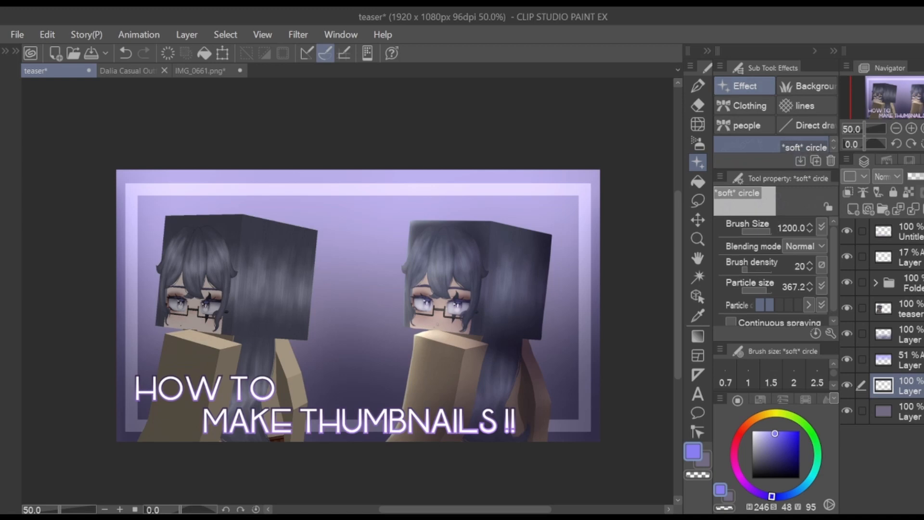
left_click_drag(775, 167, 775, 264)
scroll(775, 202, "down", 5)
scroll(775, 208, "down", 1)
left_click(775, 208)
left_click(564, 330)
key("ctrl+z")
left_click(383, 241)
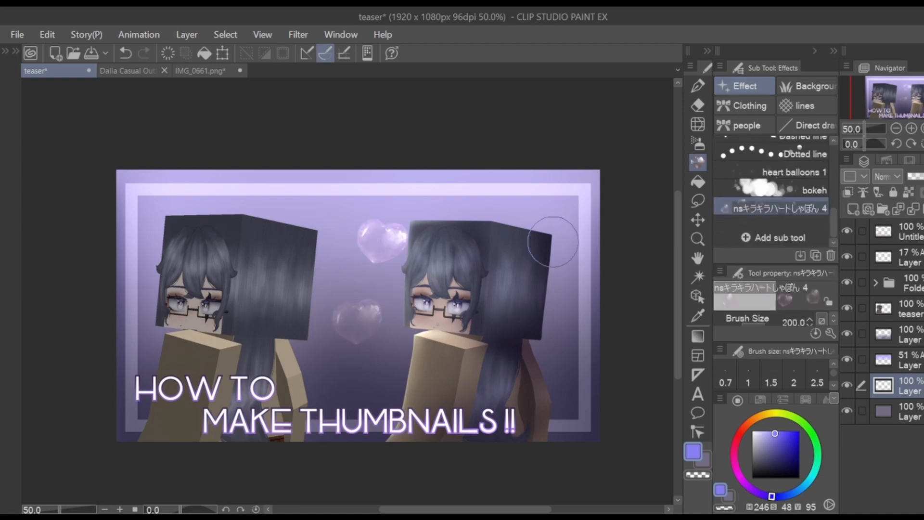
- Scatter more heart bubbles around the background, reducing the brush to 70, and lower their layer's opacity to 40%
left_click(578, 235)
left_click(336, 387)
key("bracketleft")
key("bracketleft")
key("bracketleft")
key("bracketleft")
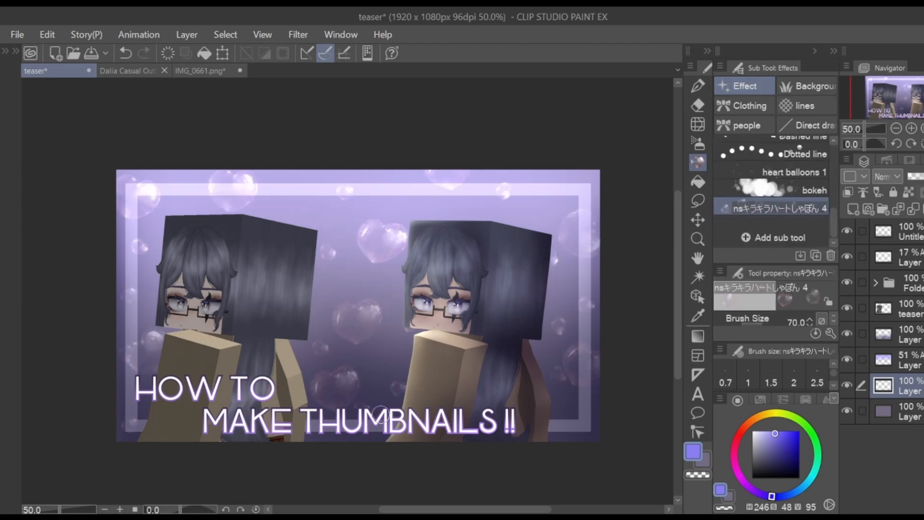
left_click_drag(916, 177, 919, 177)
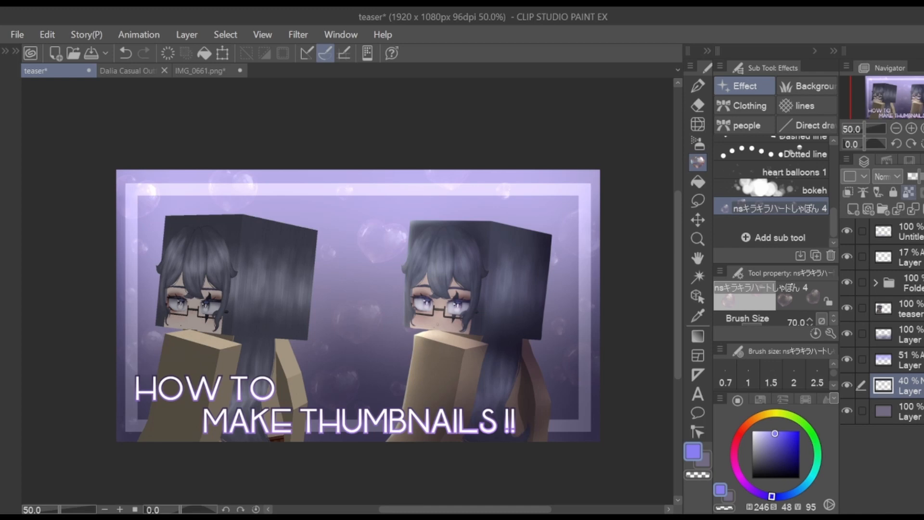
left_click(908, 308)
key("ctrl+t")
left_click_drag(466, 215, 426, 233)
left_click(261, 465)
- Add a layer on top and draw a thick violet horizontal bar between the two characters with the pen
left_click(911, 128)
left_click(911, 128)
left_click(908, 231)
left_click(852, 209)
left_click(698, 86)
left_click(778, 431)
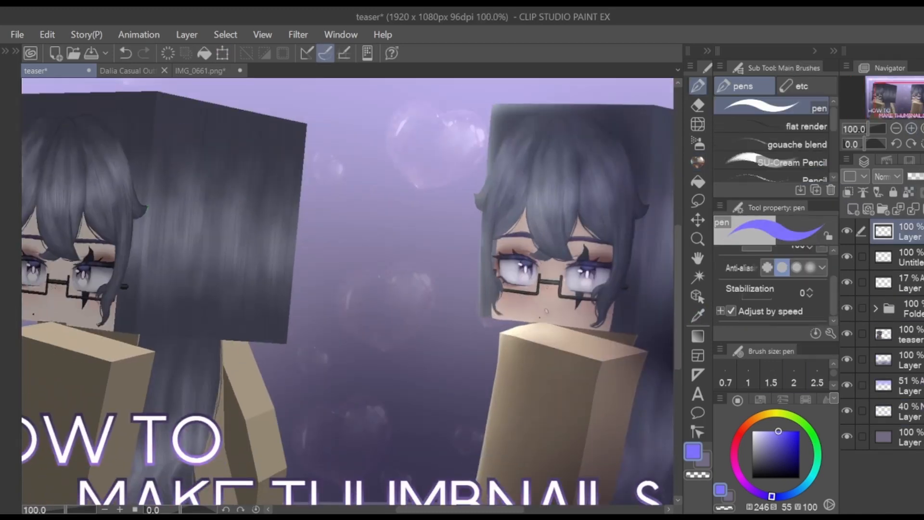
left_click(896, 143)
left_click_drag(387, 197, 387, 305)
- Build a right-pointing arrow from diagonally rotated and mirrored copies of the violet bar and merge the pieces
key("ctrl+t")
key("Return")
key("ctrl+t")
left_click(759, 255)
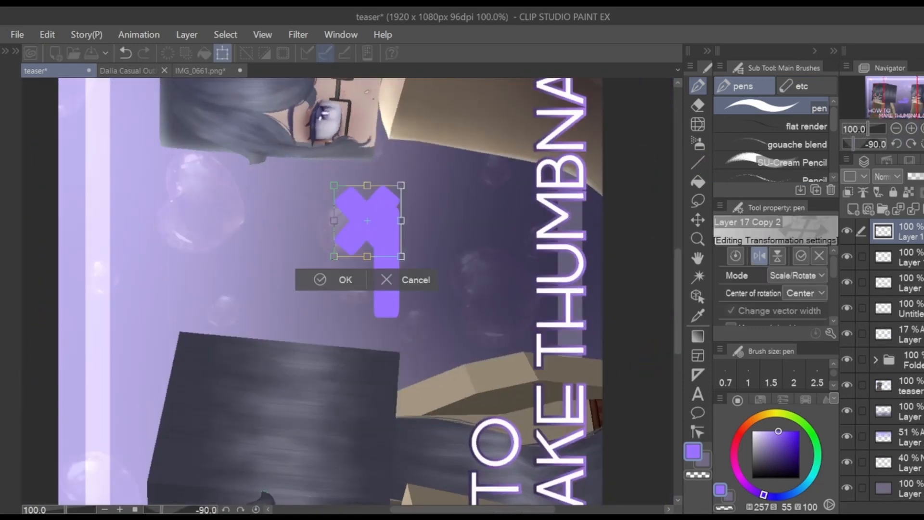
mouse_move(368, 221)
left_mouse_down()
mouse_move(406, 215)
mouse_move(386, 305)
mouse_move(432, 314)
left_mouse_up()
key("Return")
key("ctrl+e")
key("ctrl+e")
- Duplicate the arrow layer, lock the copy's transparent pixels and paint the copy white with an enlarged pen
key("ctrl+c")
key("ctrl+v")
left_click(909, 192)
left_click(753, 431)
key("bracketright")
key("bracketright")
key("bracketright")
key("bracketright")
key("bracketright")
key("bracketright")
key("bracketright")
- Transform the white arrow so it sits inside the violet one with an even violet outline around it
key("ctrl+t")
key("Return")
key("ctrl+t")
key("Return")
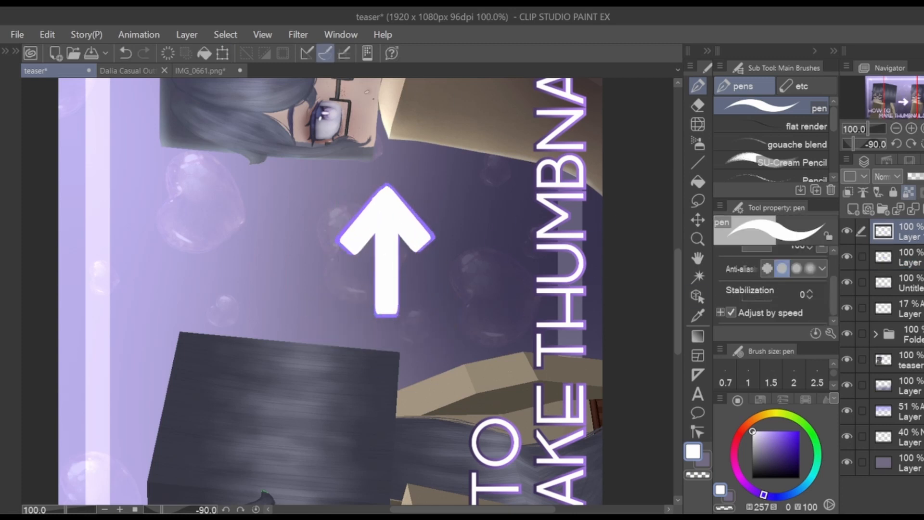
key("ctrl+plus")
key("ctrl+t")
key("Return")
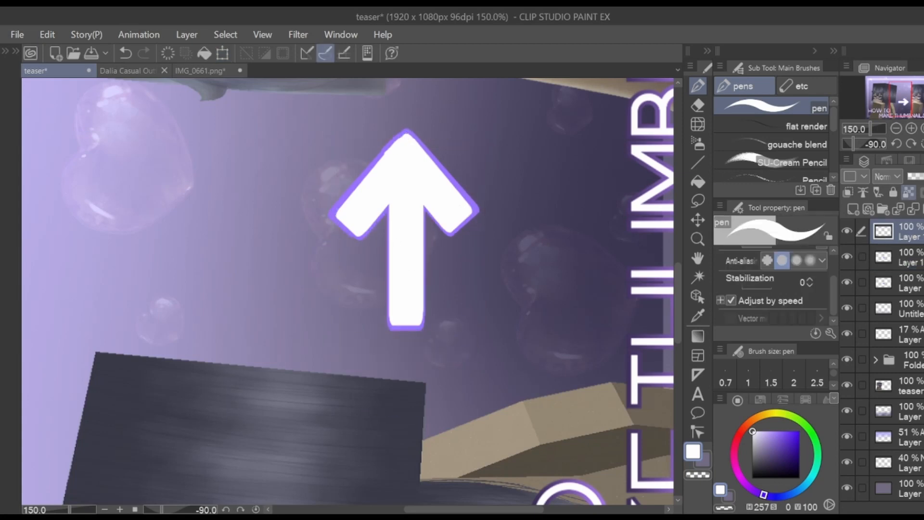
- Merge the white and violet arrow layers into one and reduce the arrow's opacity to 51%
key("ctrl+e")
key("ctrl+e")
key("ctrl+minus")
key("ctrl+minus")
key("ctrl+minus")
- Add a layer in Add blend mode below the character layer and airbrush a light violet glow behind the edited character
left_click(909, 334)
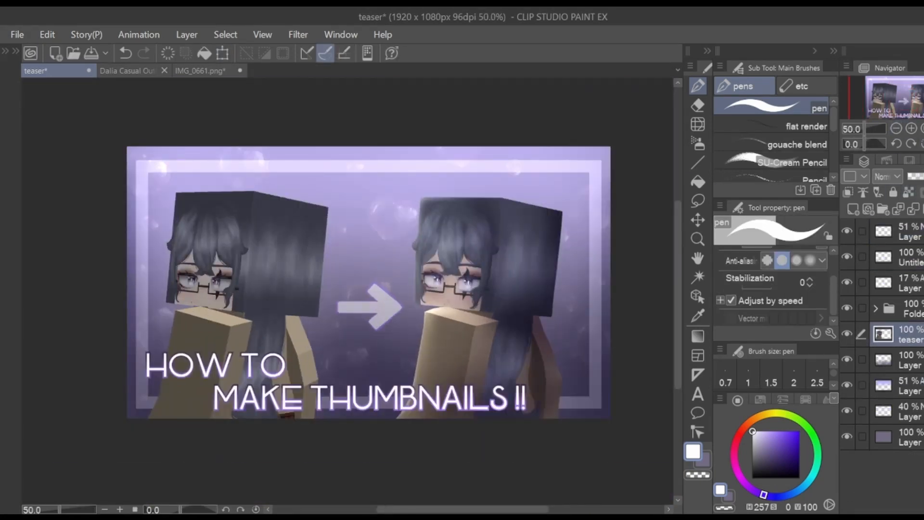
left_click(910, 360)
left_click(853, 208)
left_click(887, 177)
left_click(770, 431)
left_click(697, 144)
mouse_move(508, 262)
left_mouse_down()
mouse_move(467, 310)
mouse_move(605, 190)
left_mouse_up()
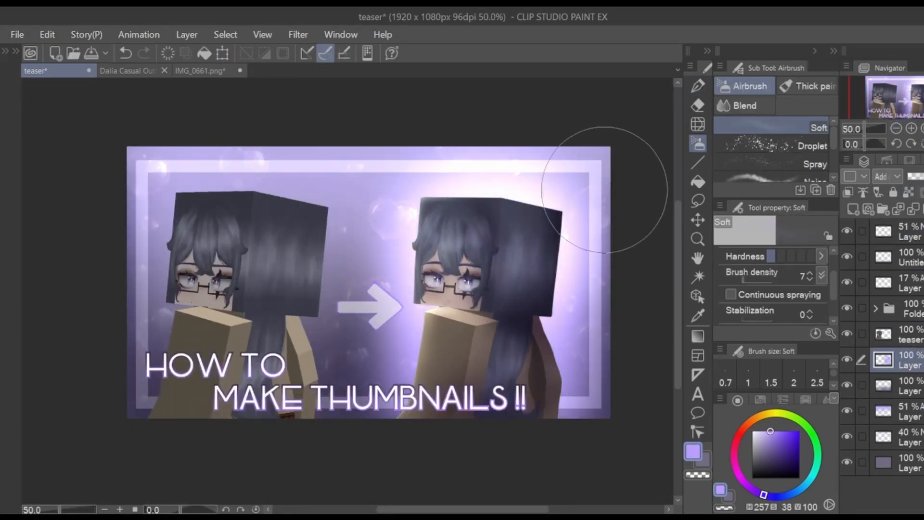
key("p")
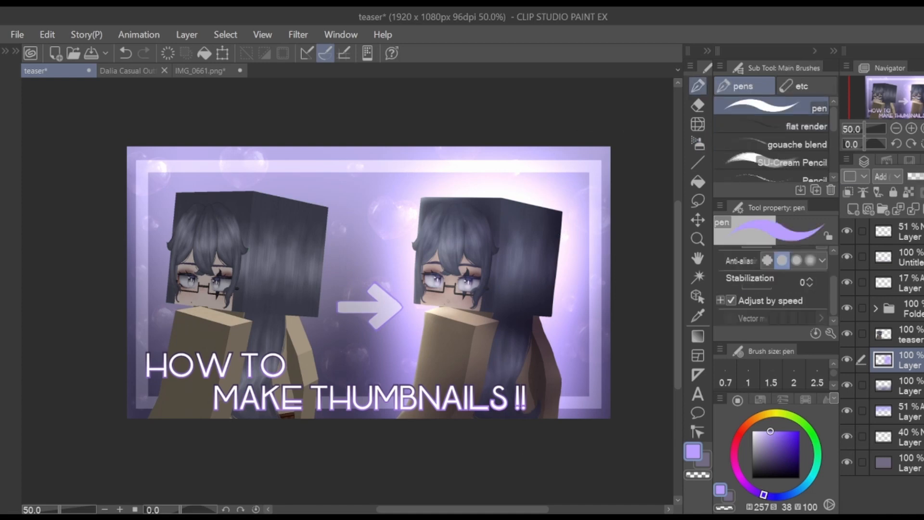
- Bring the Listini logo into the thumbnail and place its layer at the top of the layer stack
left_click_drag(368, 282, 402, 276)
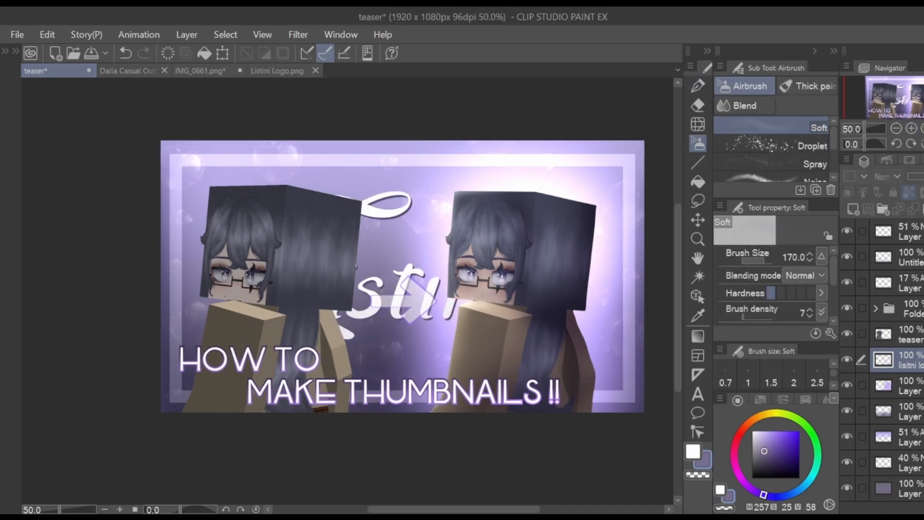
key("ctrl+t")
key("ctrl+z")
- Scale the Listini logo down with its aspect ratio kept and place it in the canvas's upper-left corner
scroll(774, 293, "down", 5)
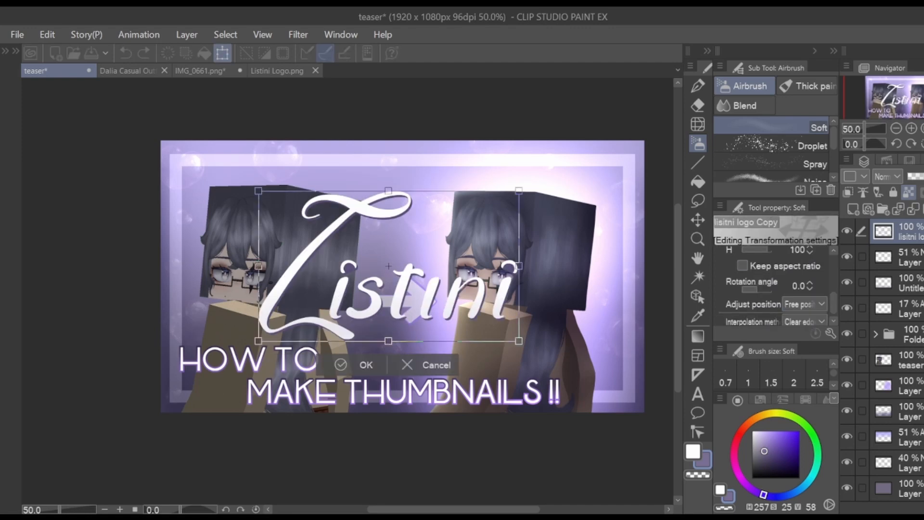
left_click(743, 266)
left_click_drag(520, 188, 341, 293)
left_click_drag(299, 316, 206, 167)
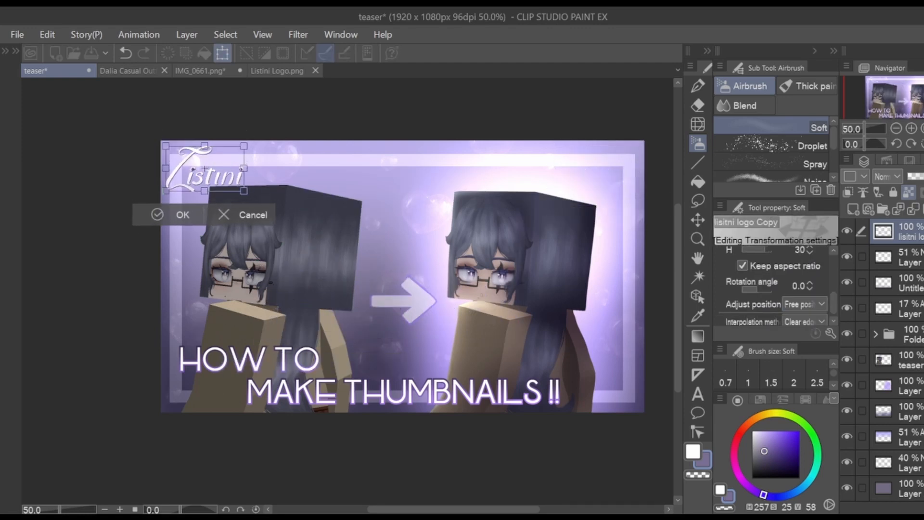
left_click_drag(247, 191, 201, 166)
key("Return")
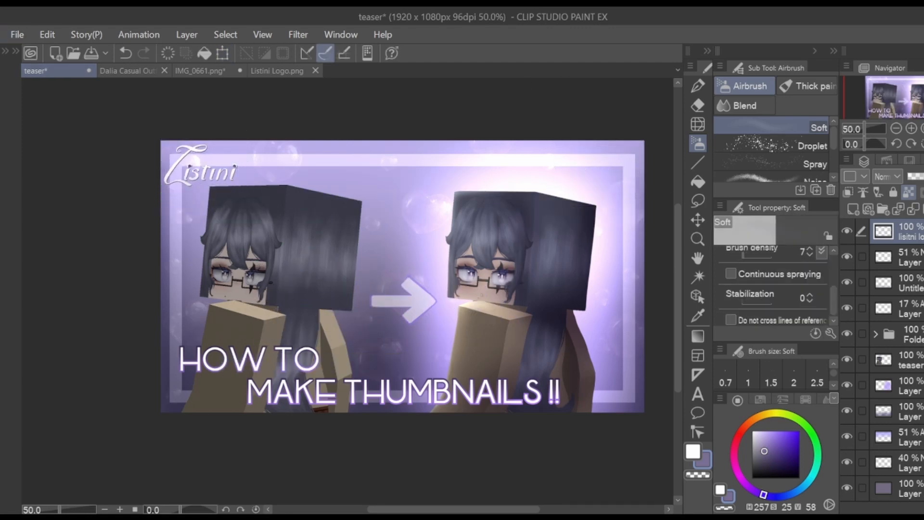